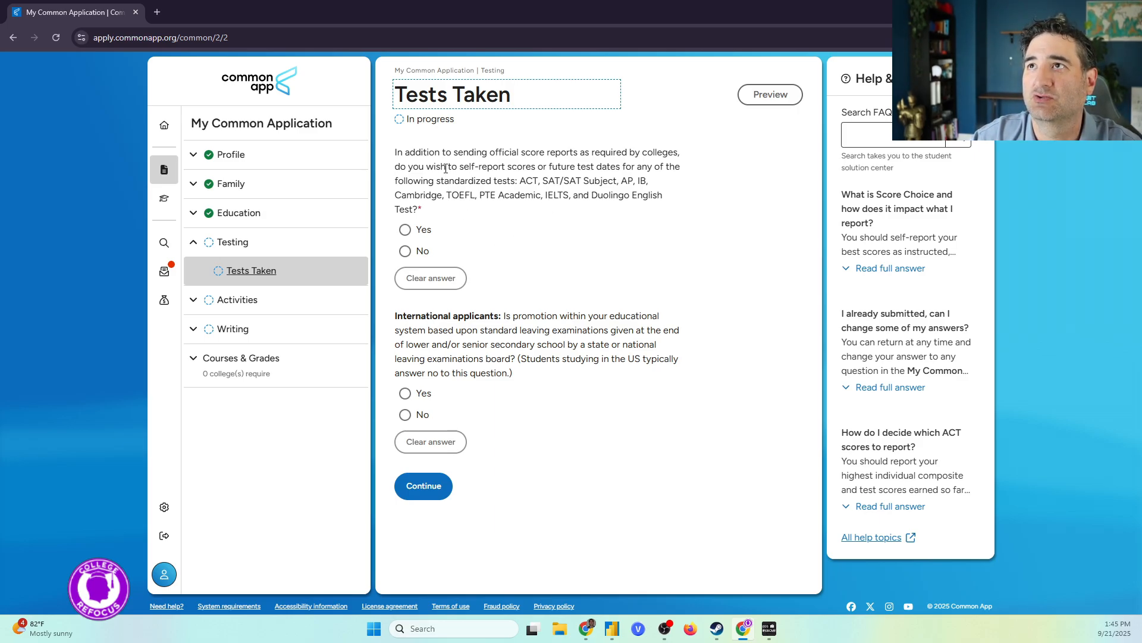
Step: Answer Yes to self-reporting test scores and look through the list of tests that can be reported
drag(459, 167, 502, 218)
click(502, 218)
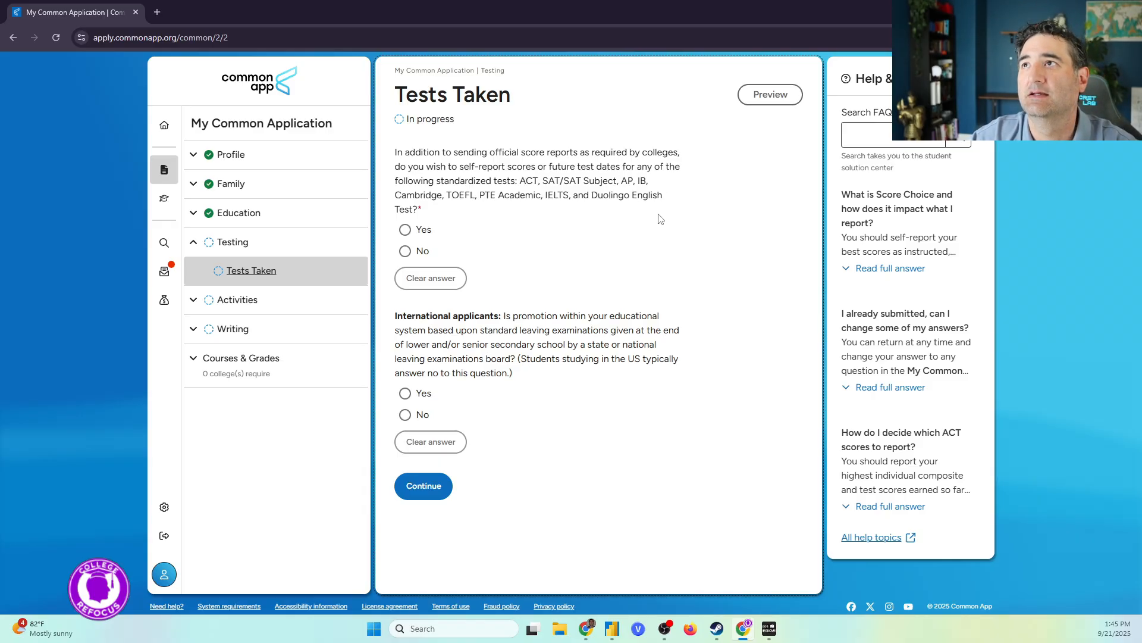
click(405, 229)
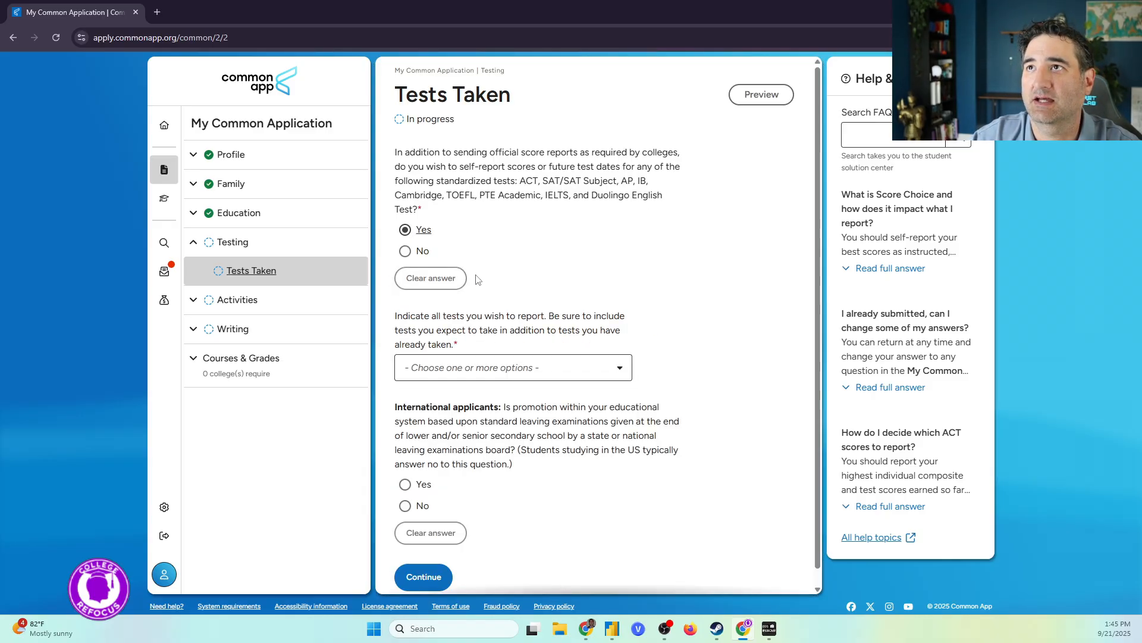
click(495, 370)
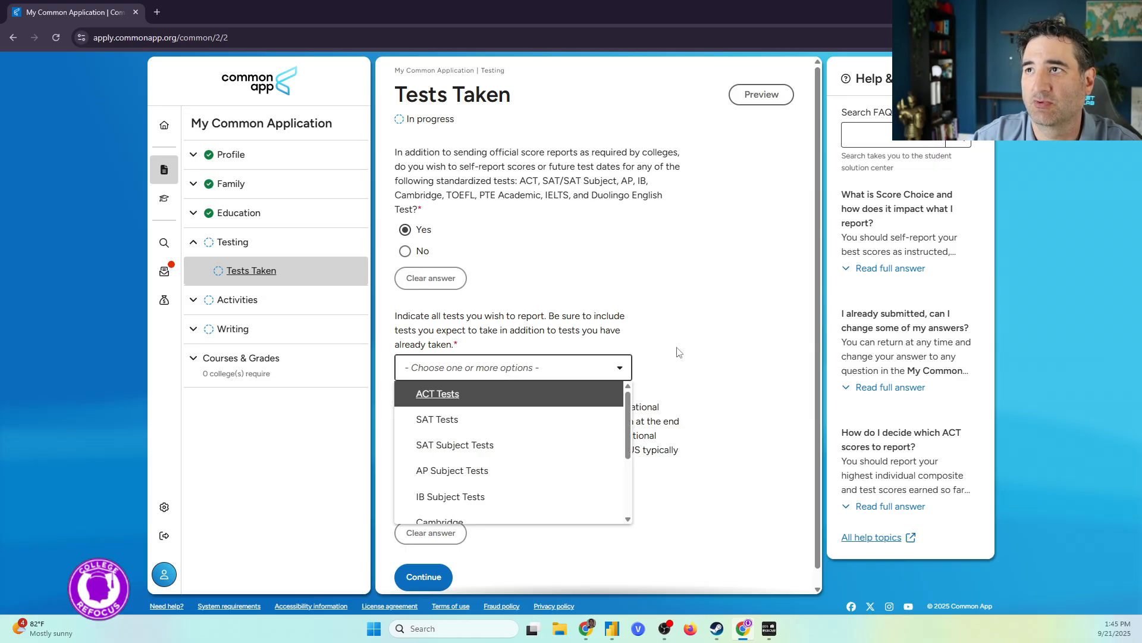
scroll(673, 357, down, 1)
Step: Answer No to self-reporting test scores and No to the international applicants question, and continue to the Activities section
click(405, 236)
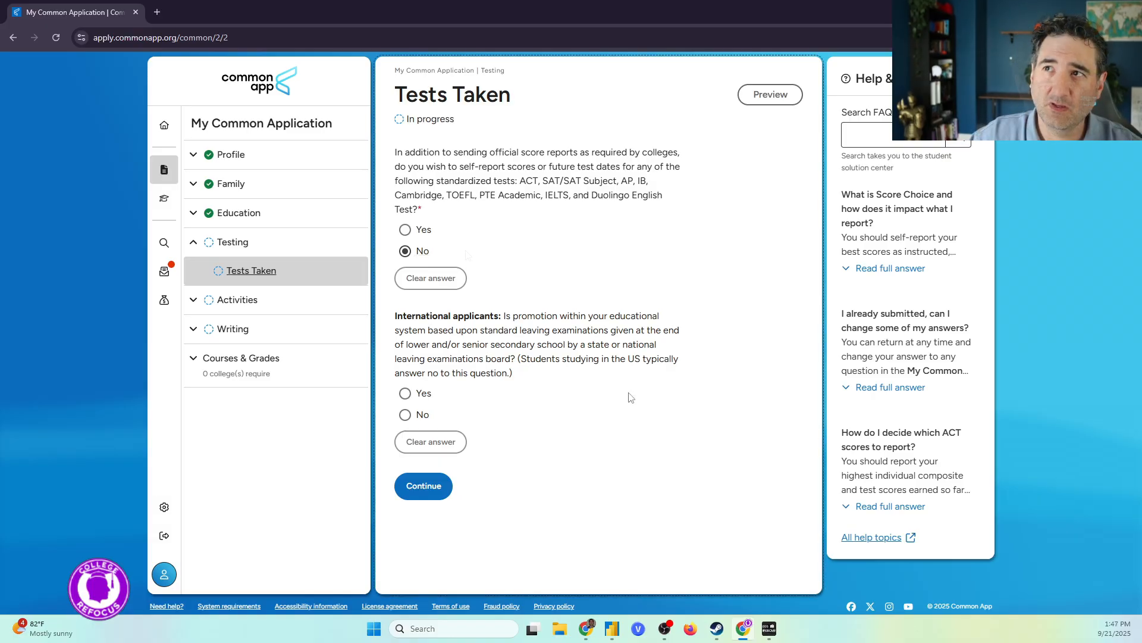
click(441, 328)
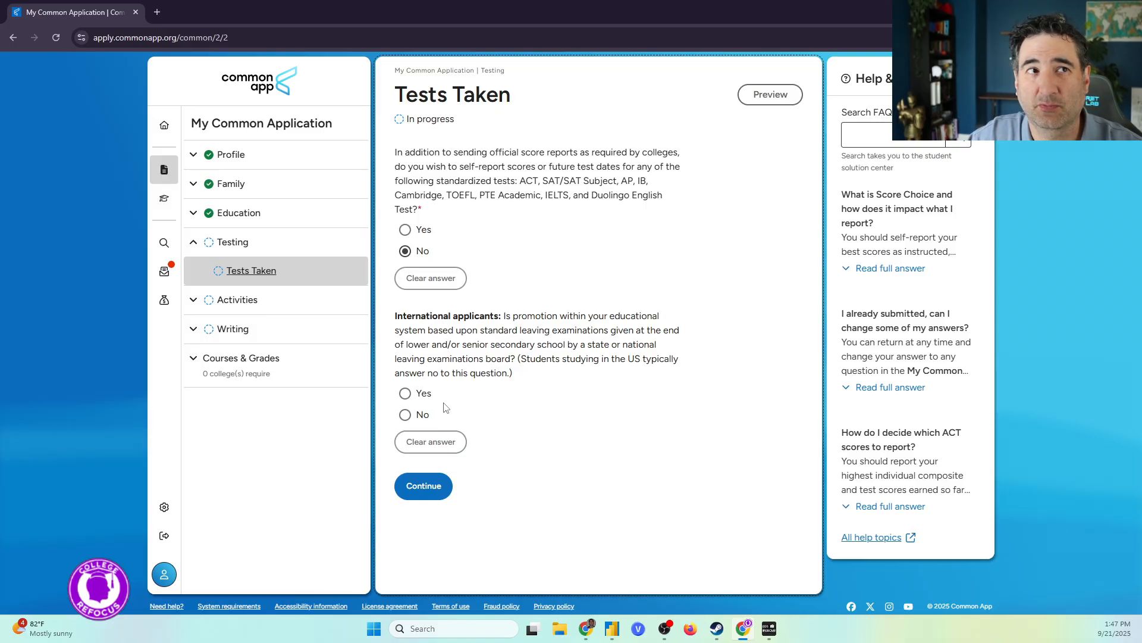
click(407, 416)
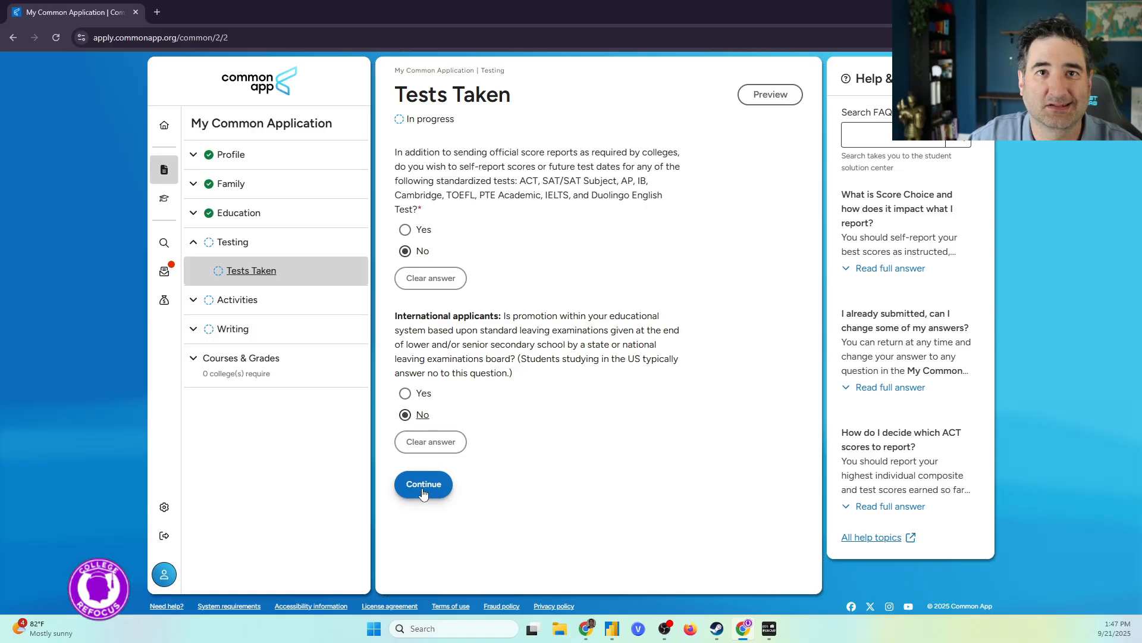
click(424, 494)
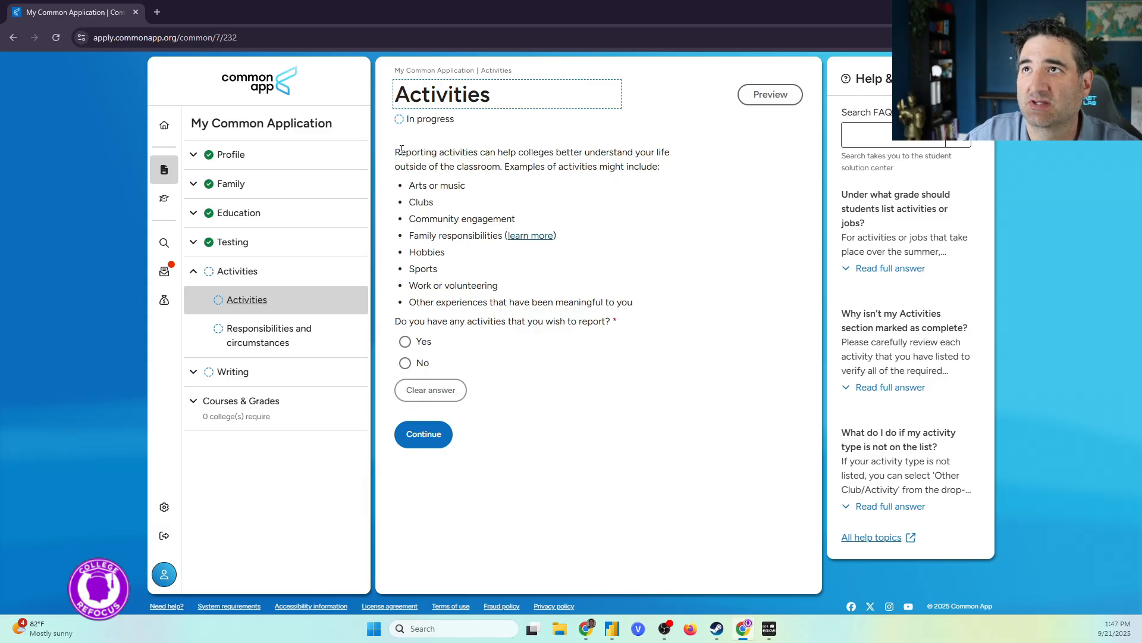
Step: Go over the example activity categories and answer Yes to having activities to report
drag(410, 185, 458, 275)
click(466, 283)
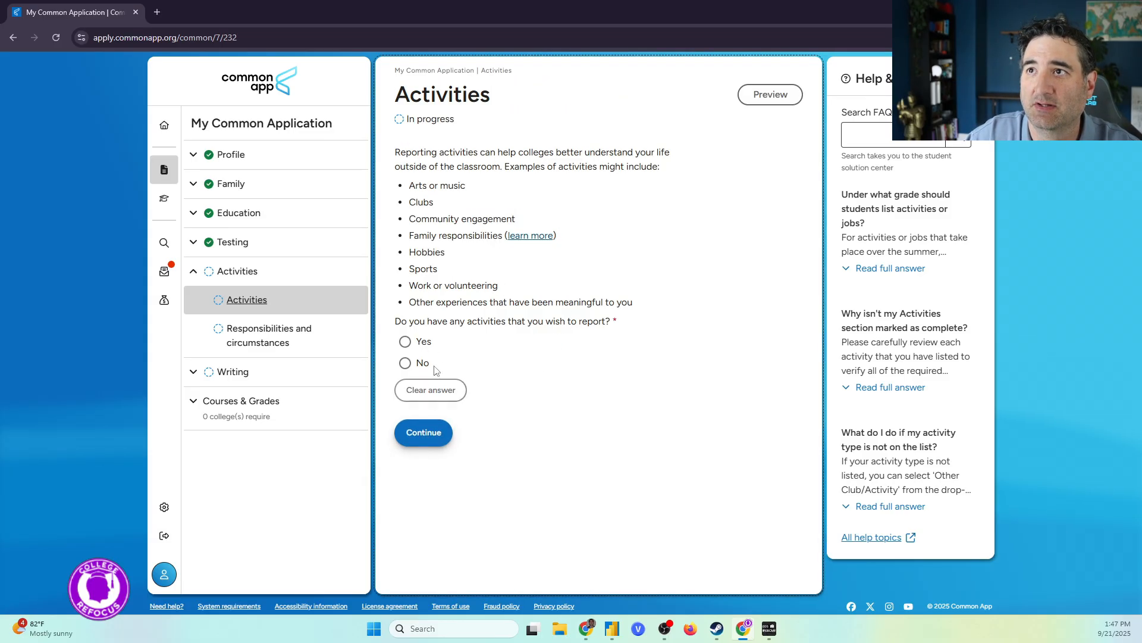
click(407, 342)
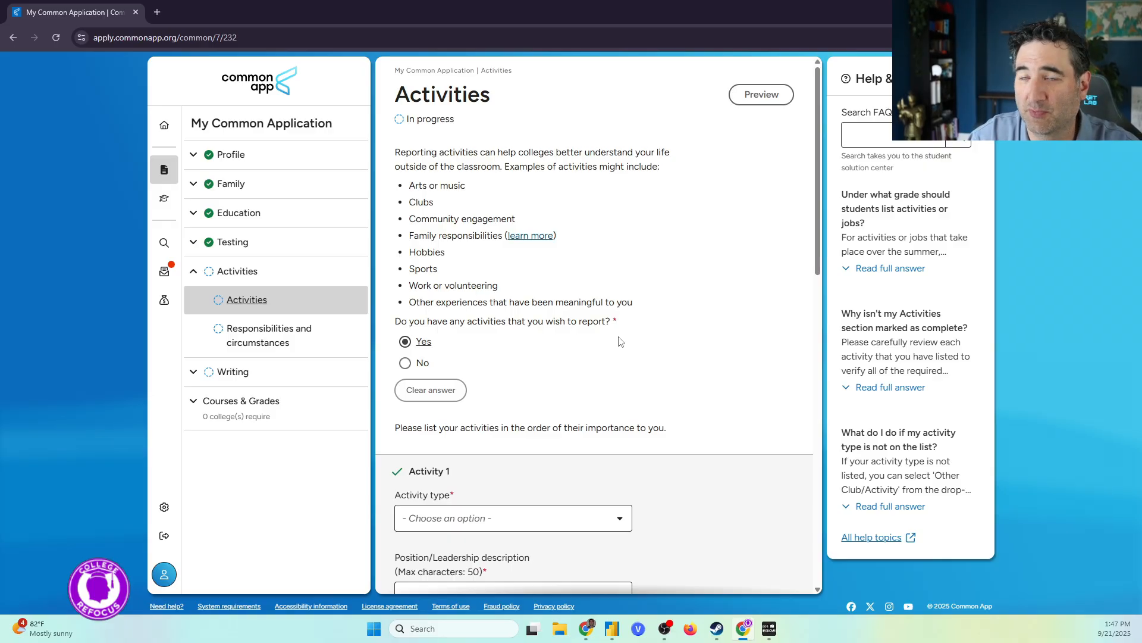
Step: Examine the instruction on listing activities by importance and the entry fields of Activity 1
scroll(619, 338, down, 2)
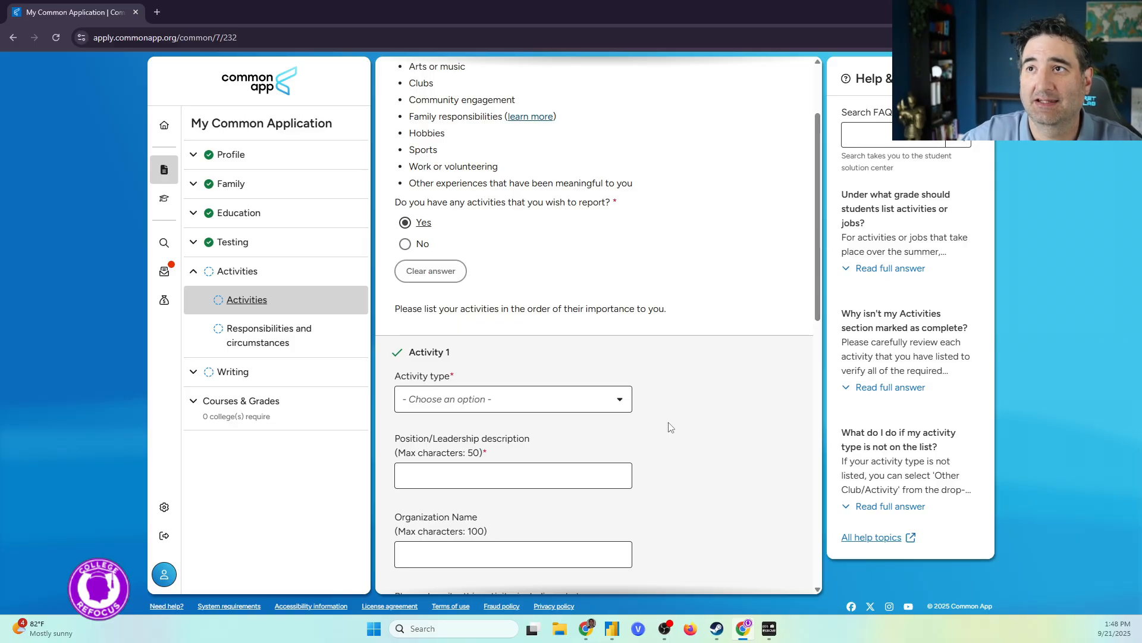
scroll(670, 421, up, 1)
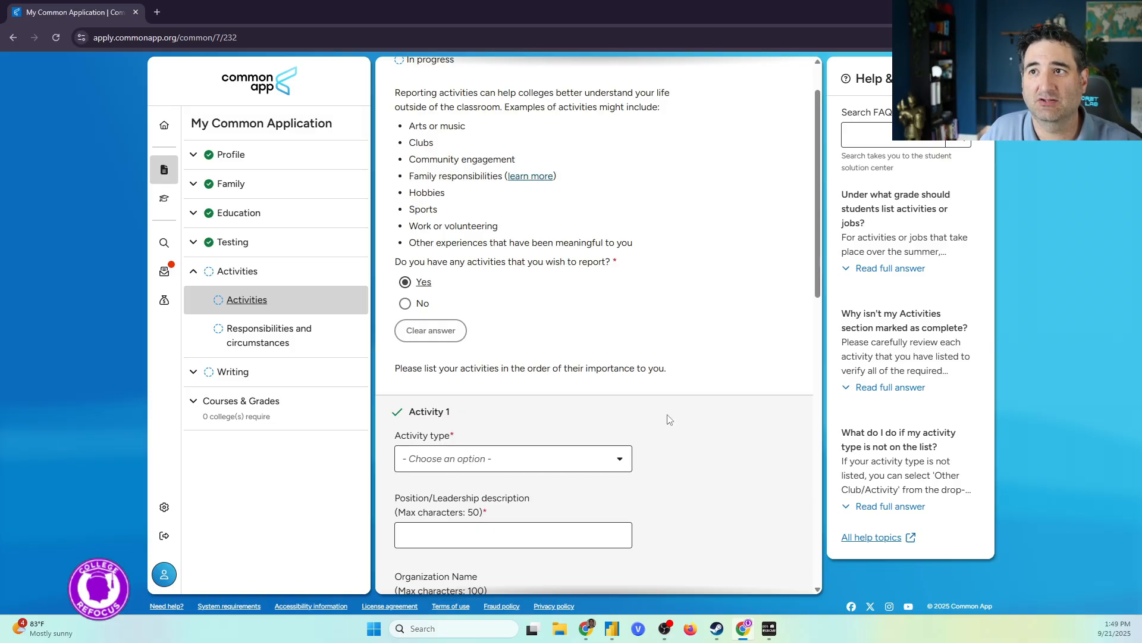
scroll(690, 275, down, 3)
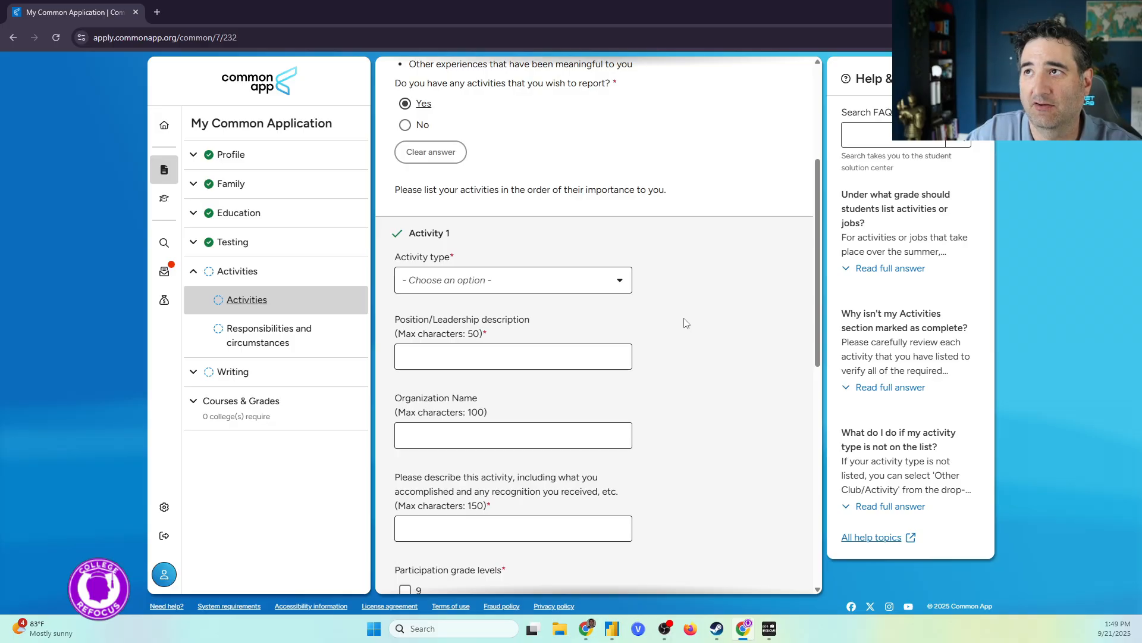
scroll(686, 323, up, 3)
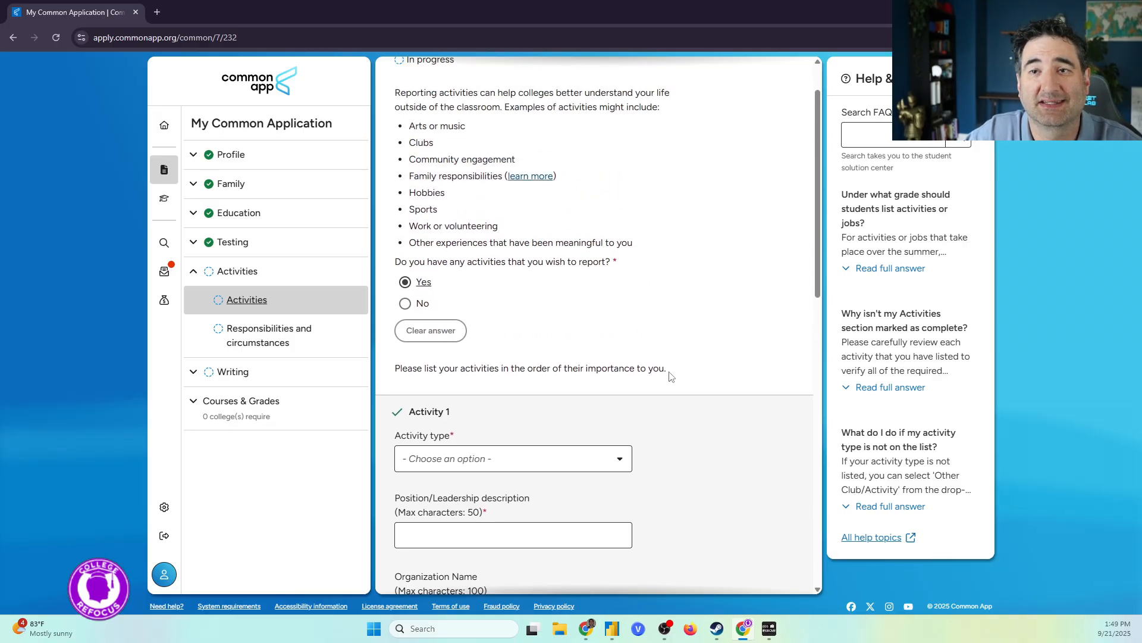
scroll(673, 363, down, 1)
click(603, 397)
click(687, 372)
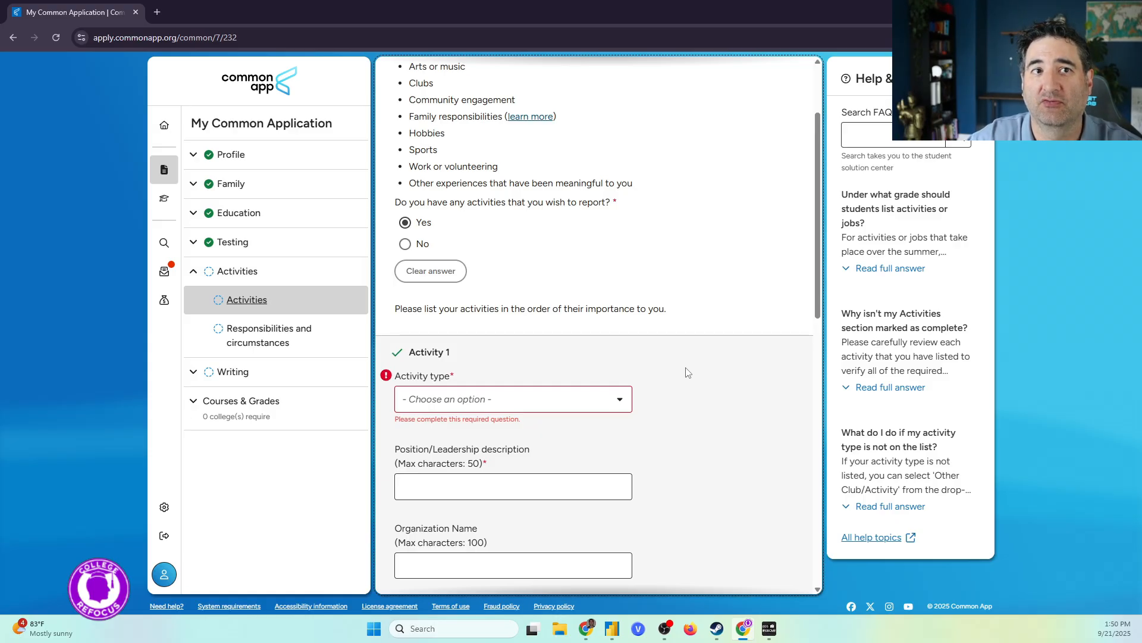
Step: Set the activity type of Activity 1 to Robotics
click(576, 402)
scroll(525, 477, down, 1)
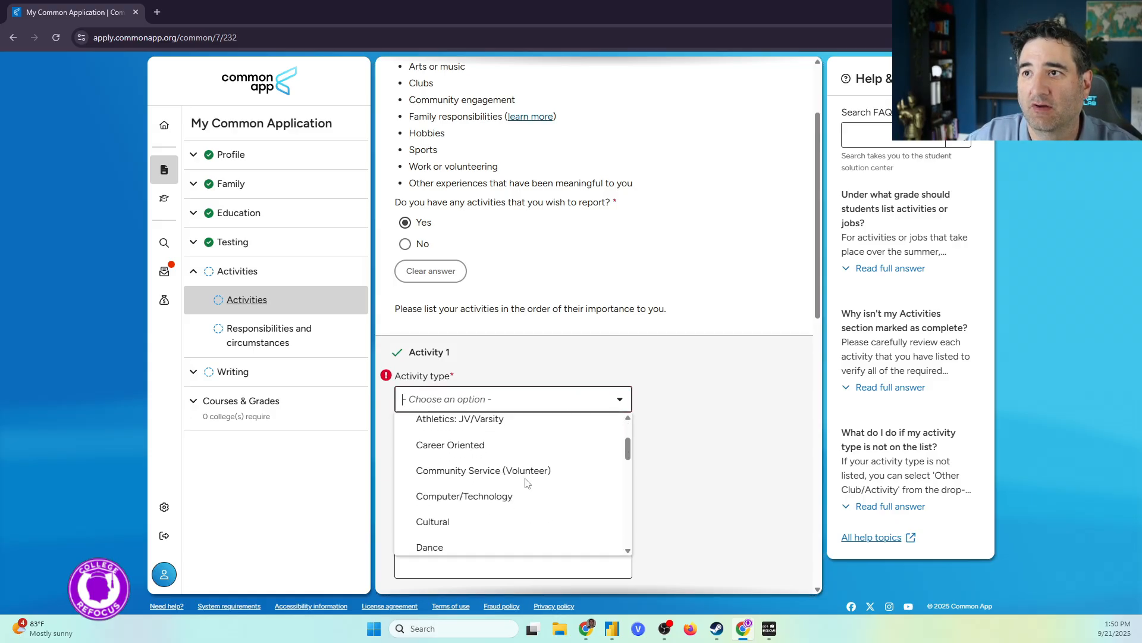
scroll(525, 479, down, 3)
text(engi)
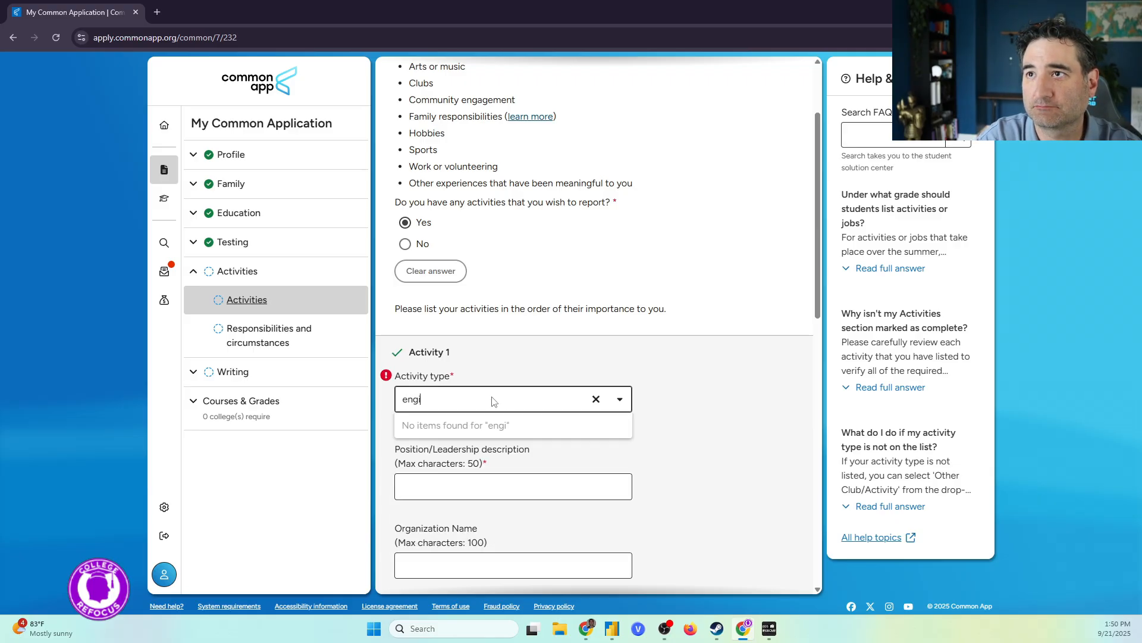
key(BackSpace)
key(BackSpace)
key(BackSpace)
text(robo)
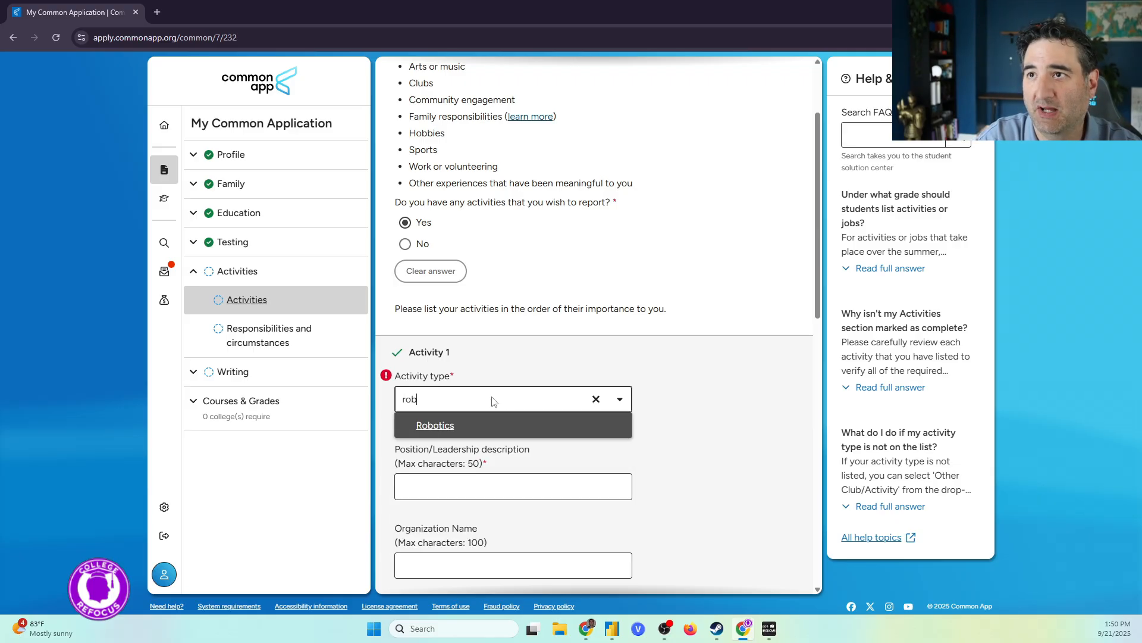
click(488, 418)
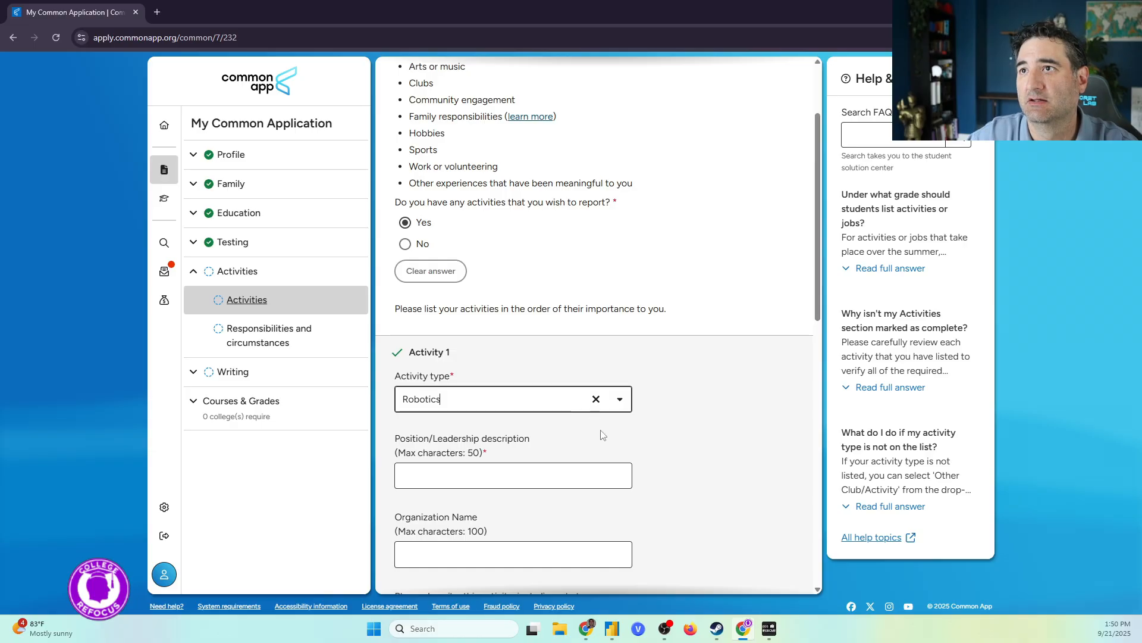
Step: Enter "Captain" as the position/leadership description of Activity 1, correcting its spelling
scroll(400, 432, down, 2)
click(452, 357)
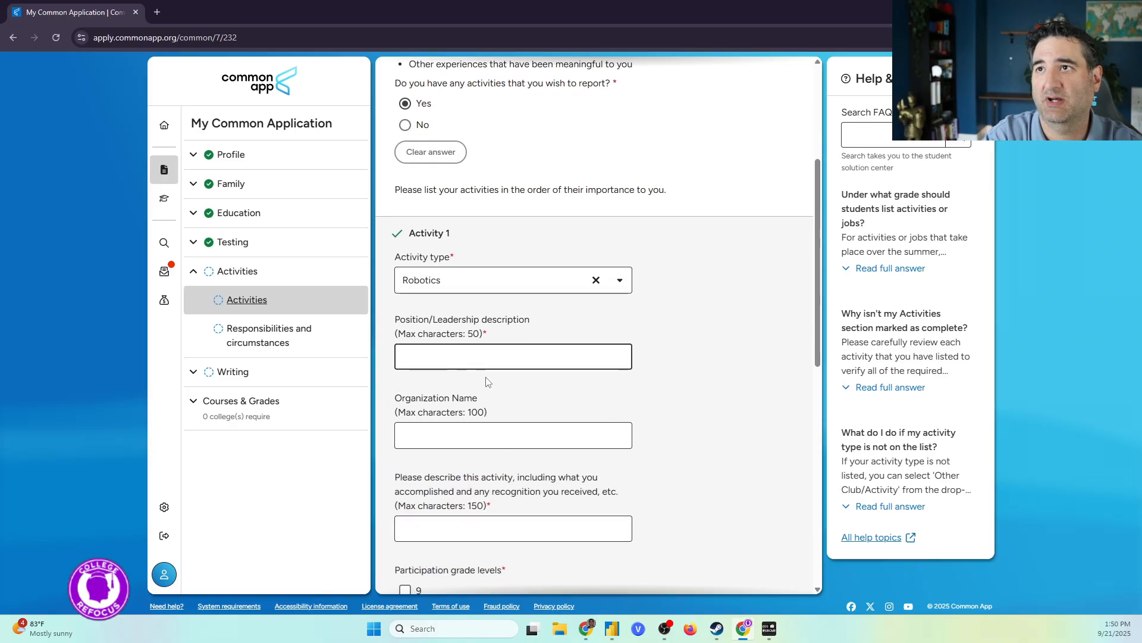
text(Capt)
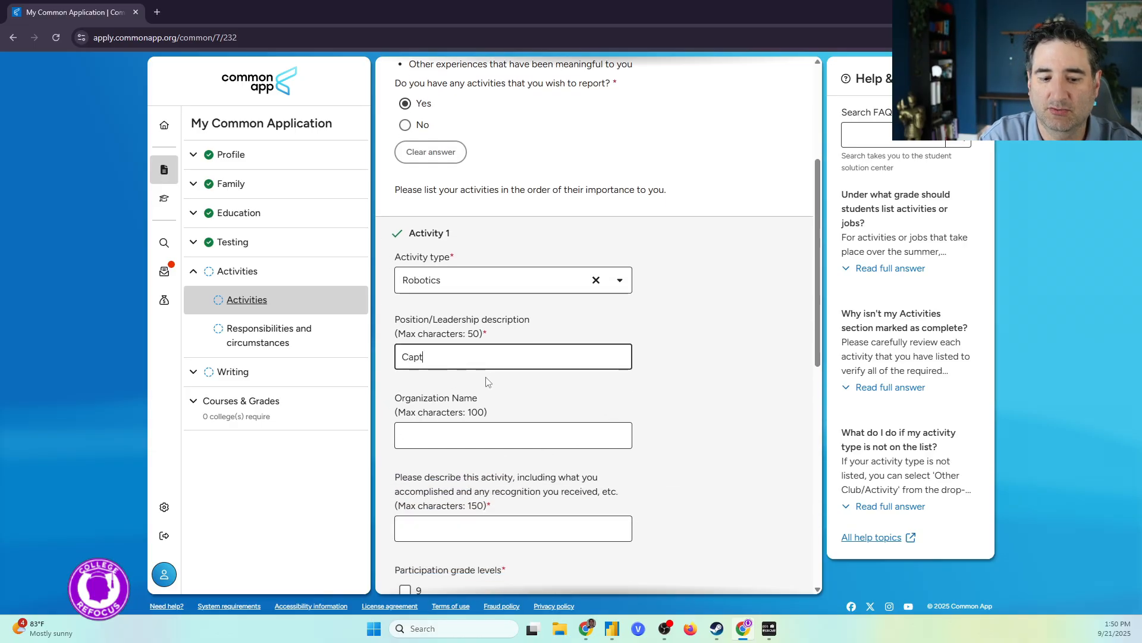
text(a)
text(an)
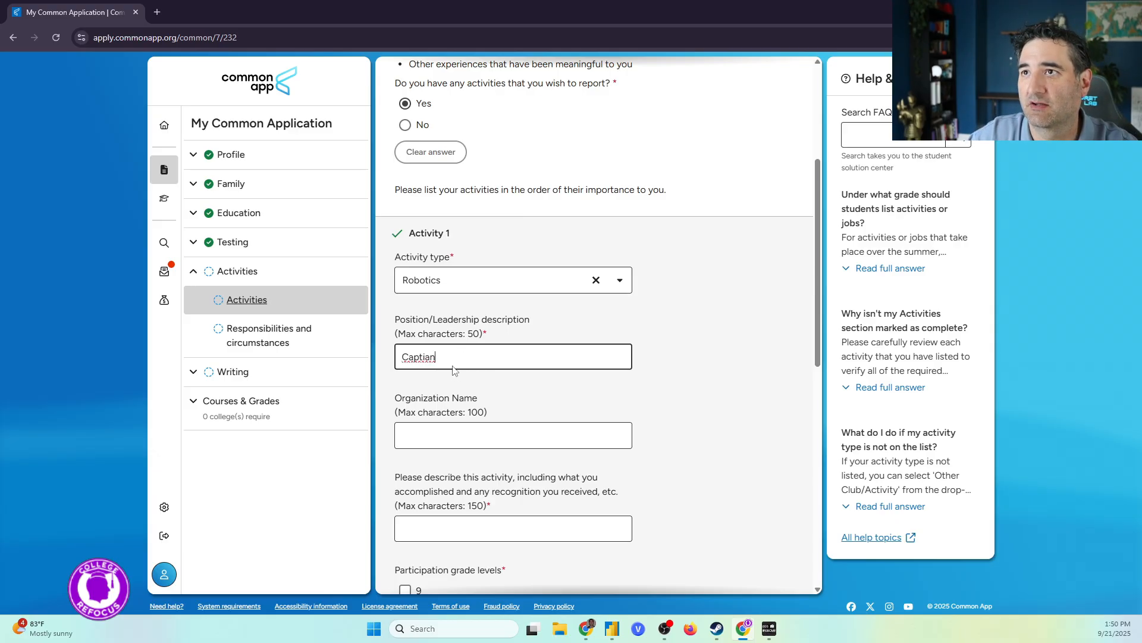
right_click(454, 370)
click(458, 73)
Step: Fill in the organization name of Activity 1 with "xxxxxxxxx HS Robotics team (", fixing the spelling of Robotics
click(471, 434)
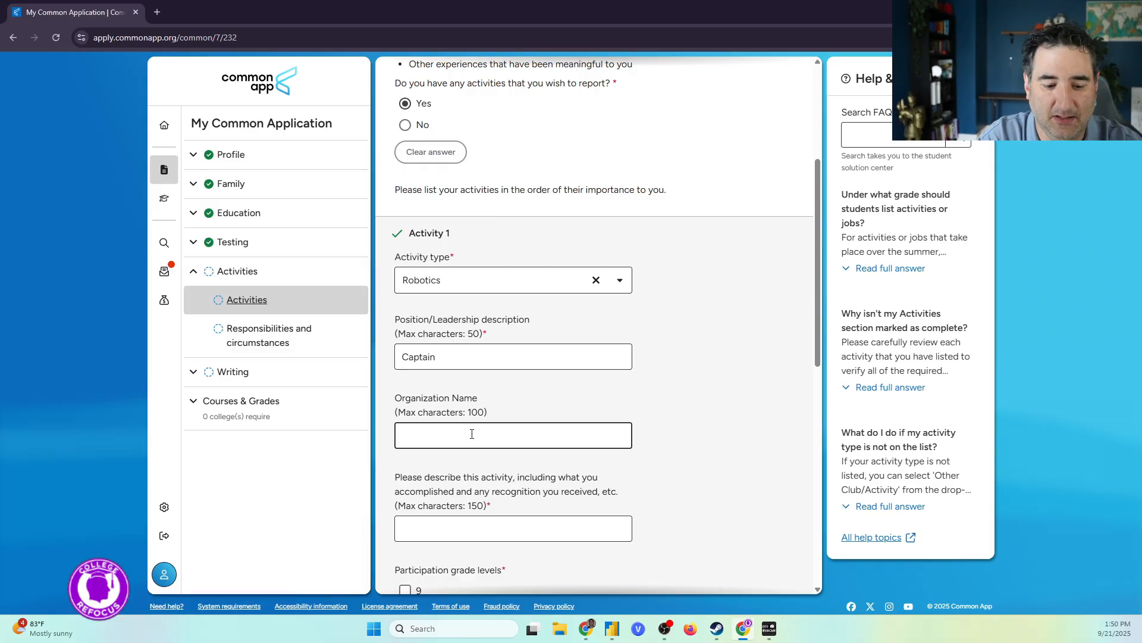
text(xxxxxxx)
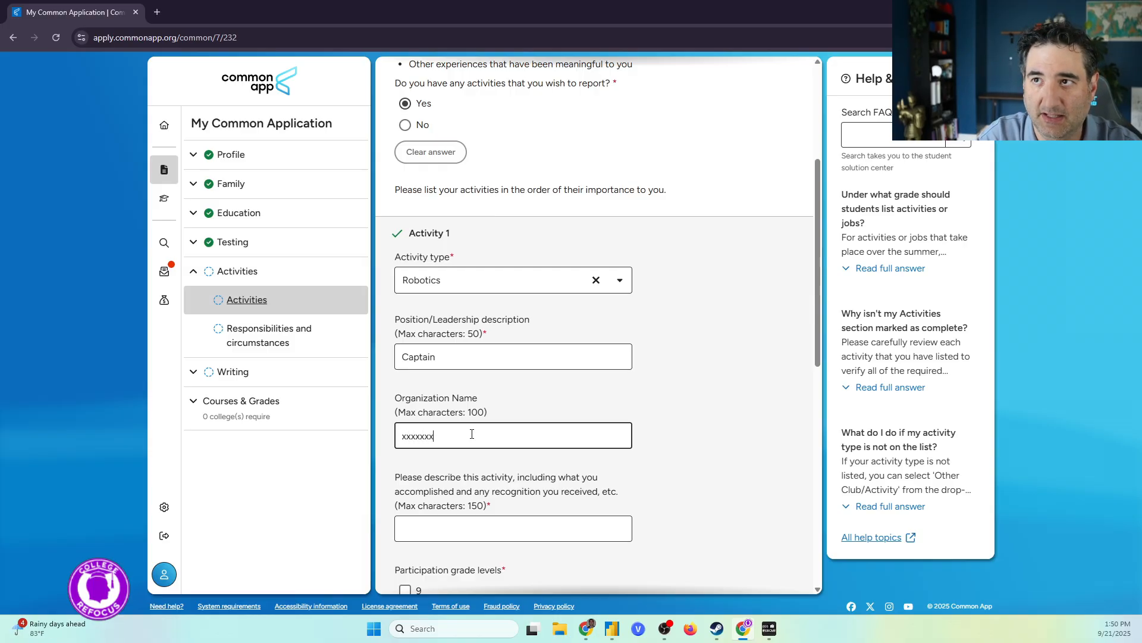
text(xx H)
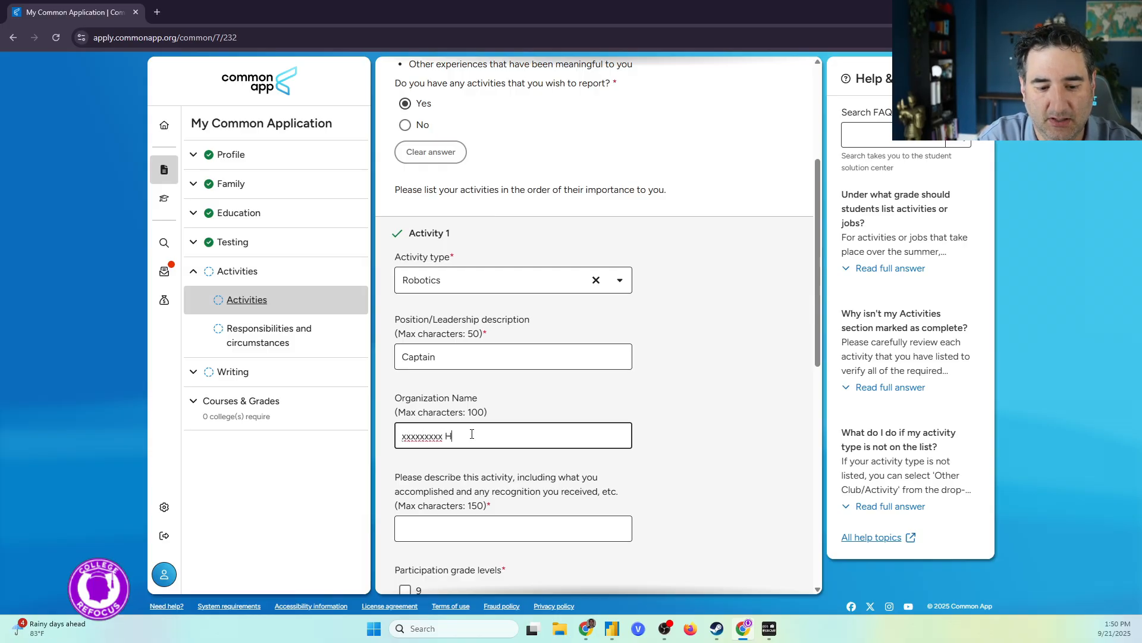
text(S Ro)
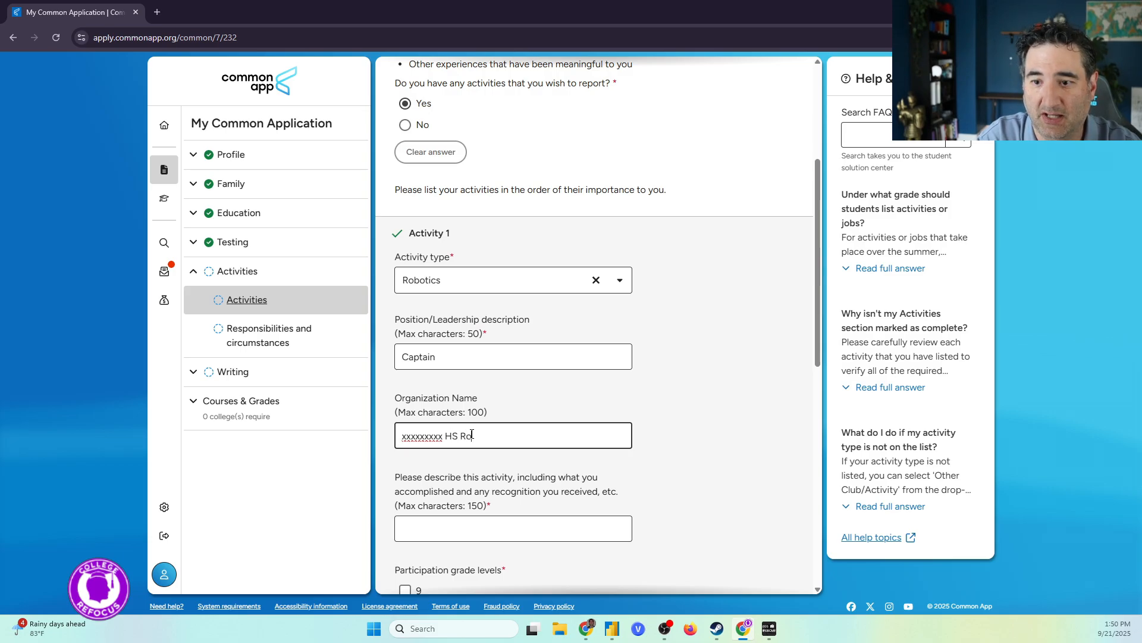
text(btotics team)
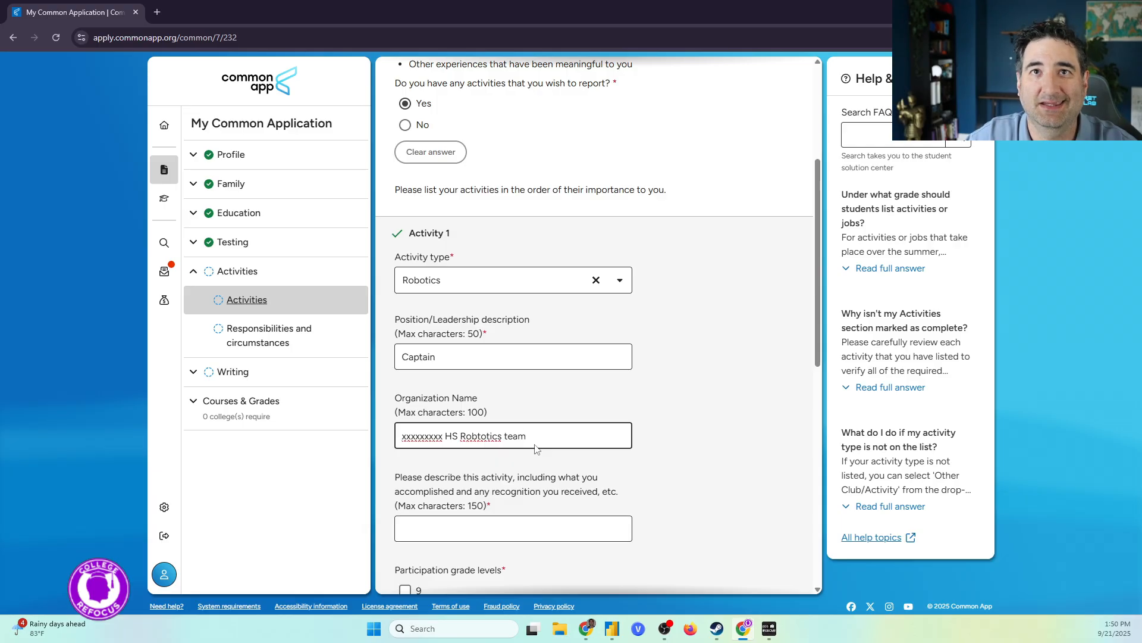
text(()
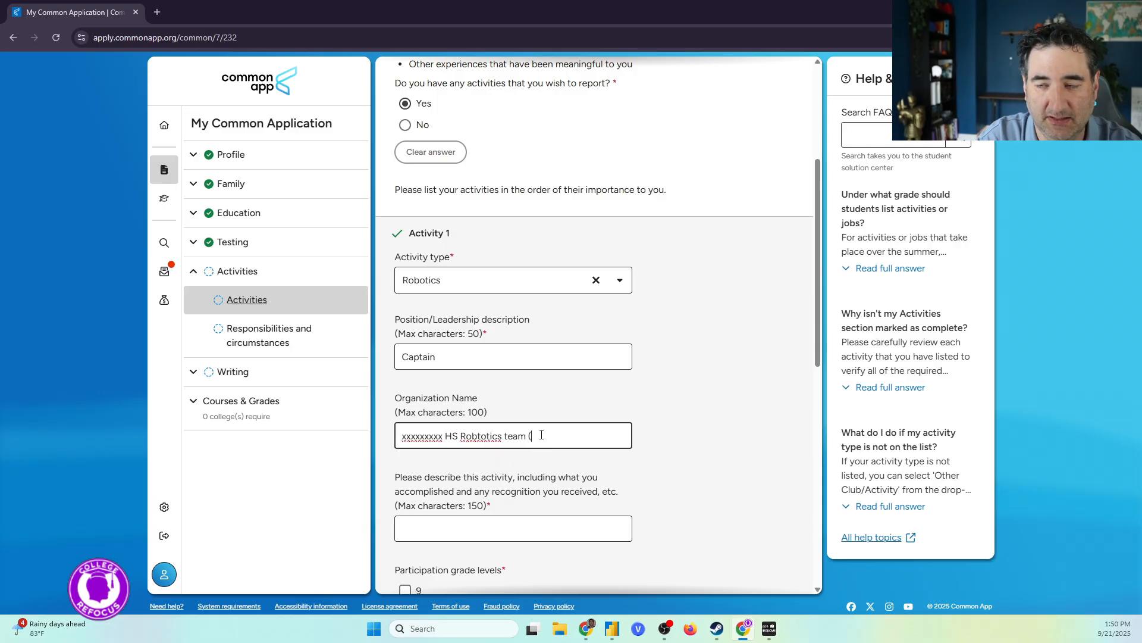
click(483, 436)
key(BackSpace)
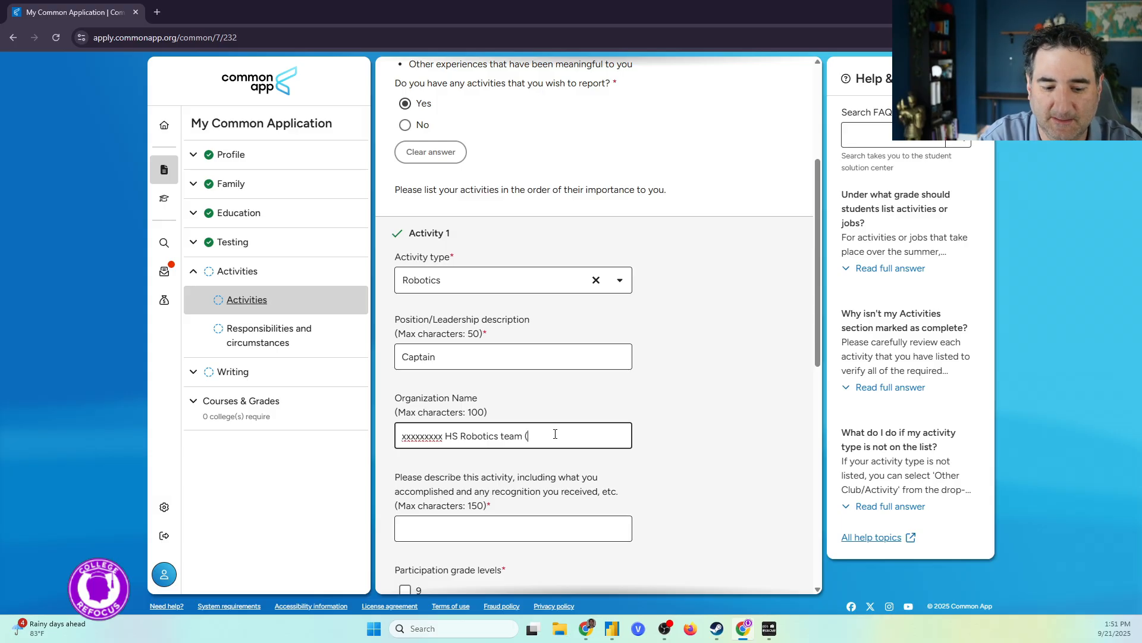
Step: Complete the organization name with the team name "Robotic Unicorns" in parentheses
text(Unicorn)
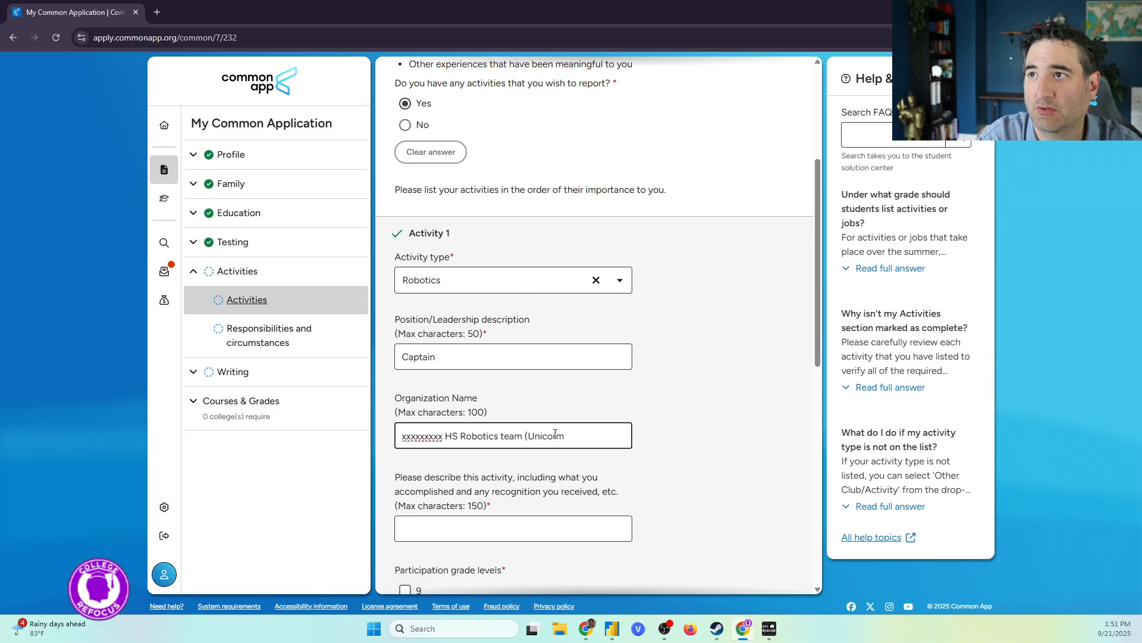
text())
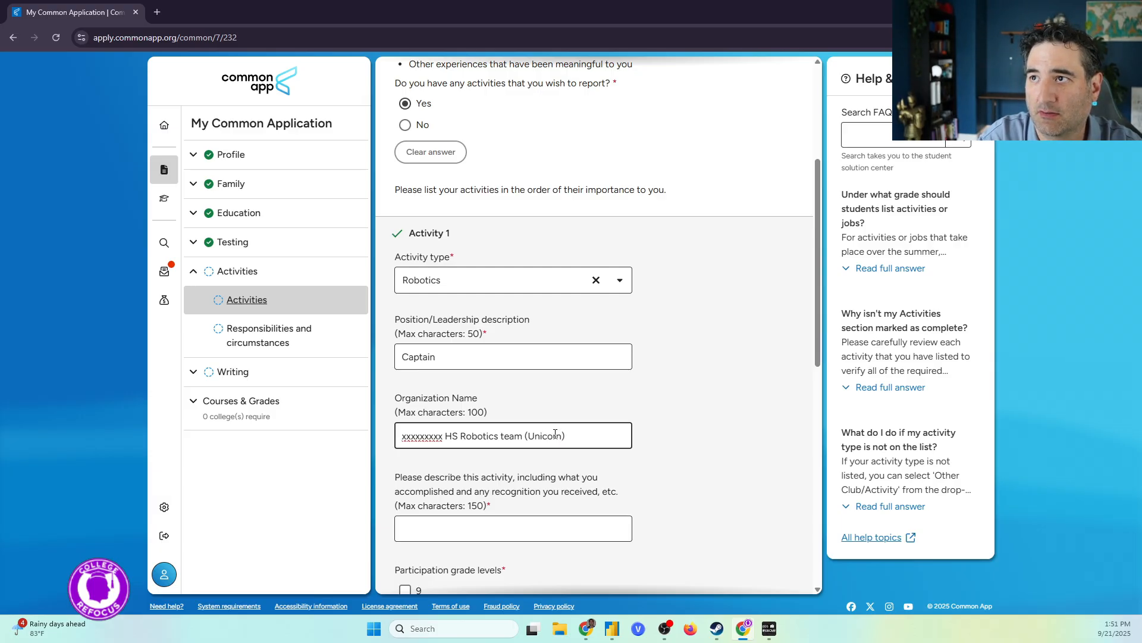
click(534, 435)
text(Robotic)
click(664, 438)
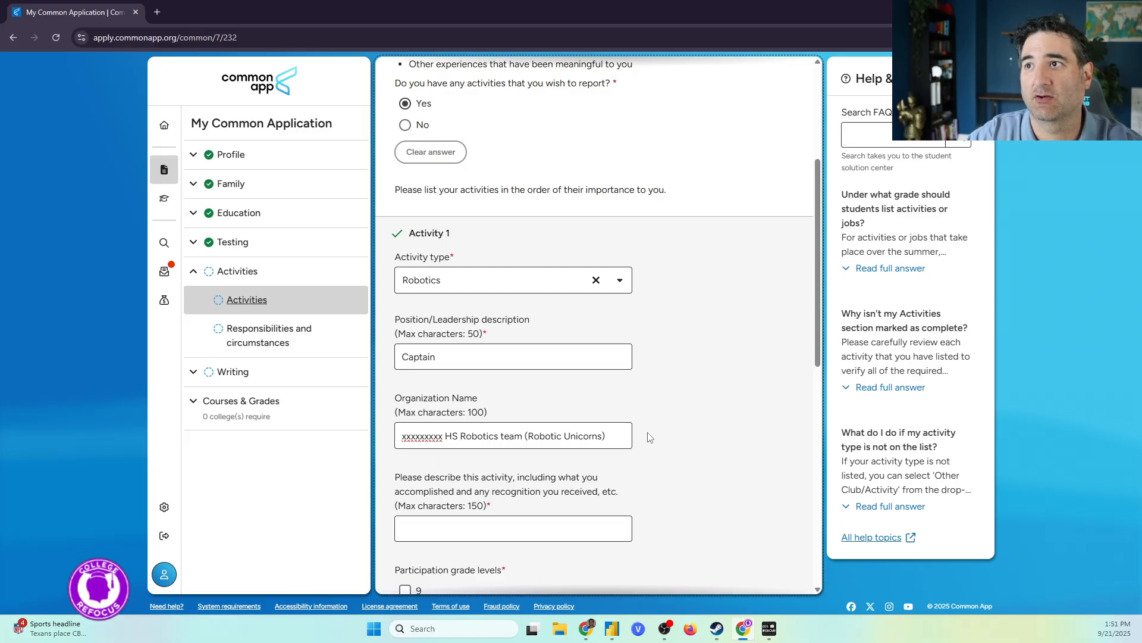
click(614, 436)
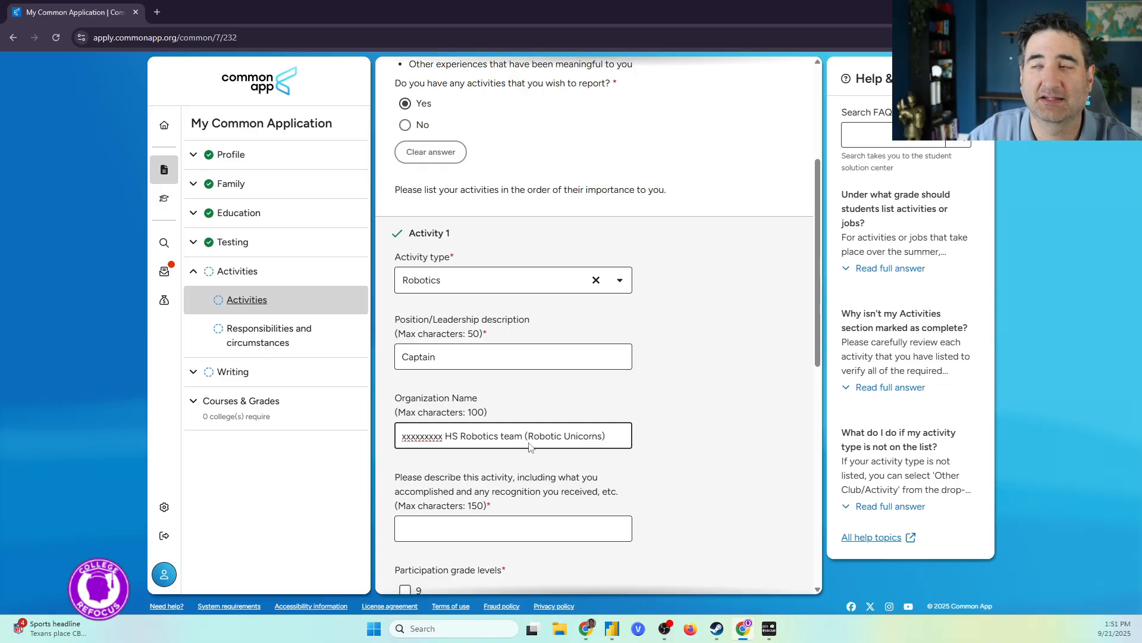
Step: Begin the Activity 1 description with "4 Years as Captian, "
scroll(480, 518, down, 1)
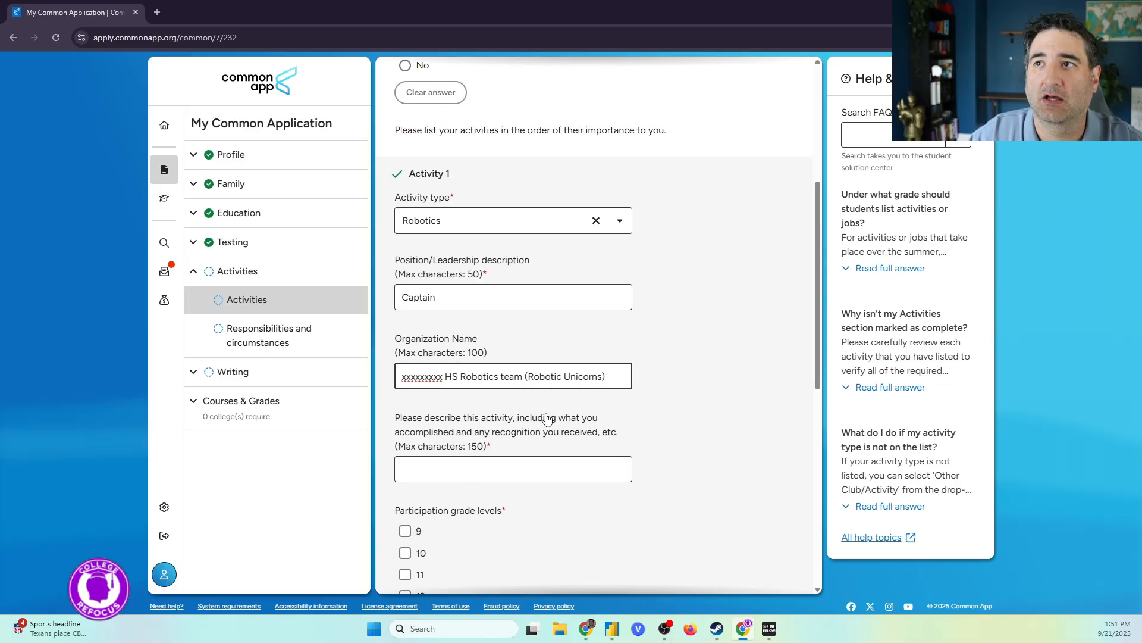
click(617, 373)
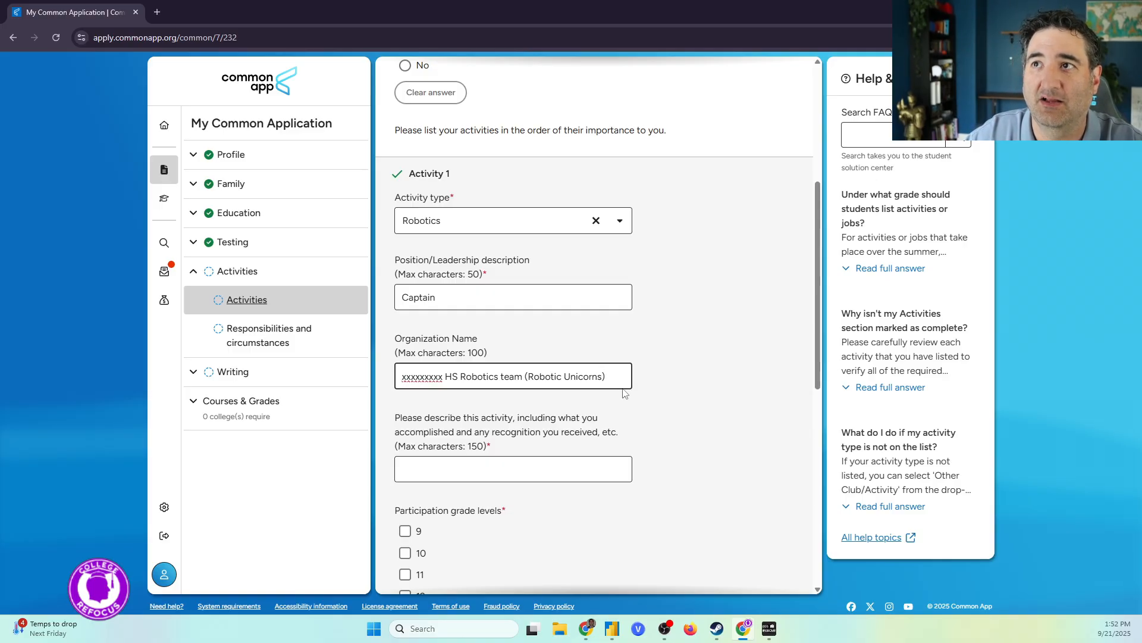
scroll(627, 436, down, 2)
scroll(580, 336, down, 1)
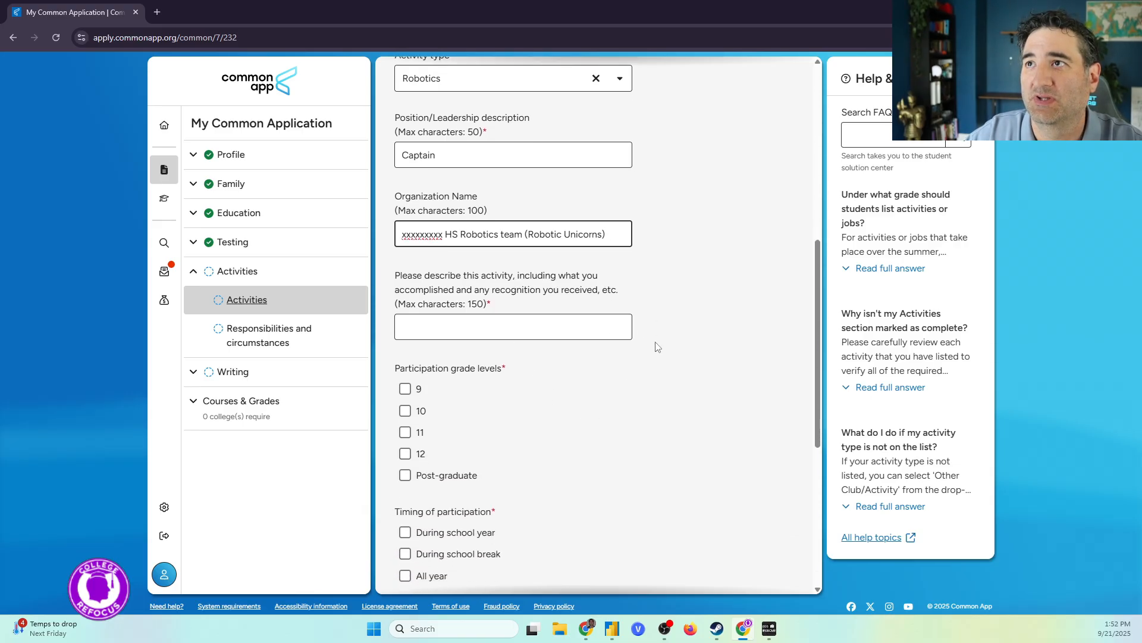
click(515, 290)
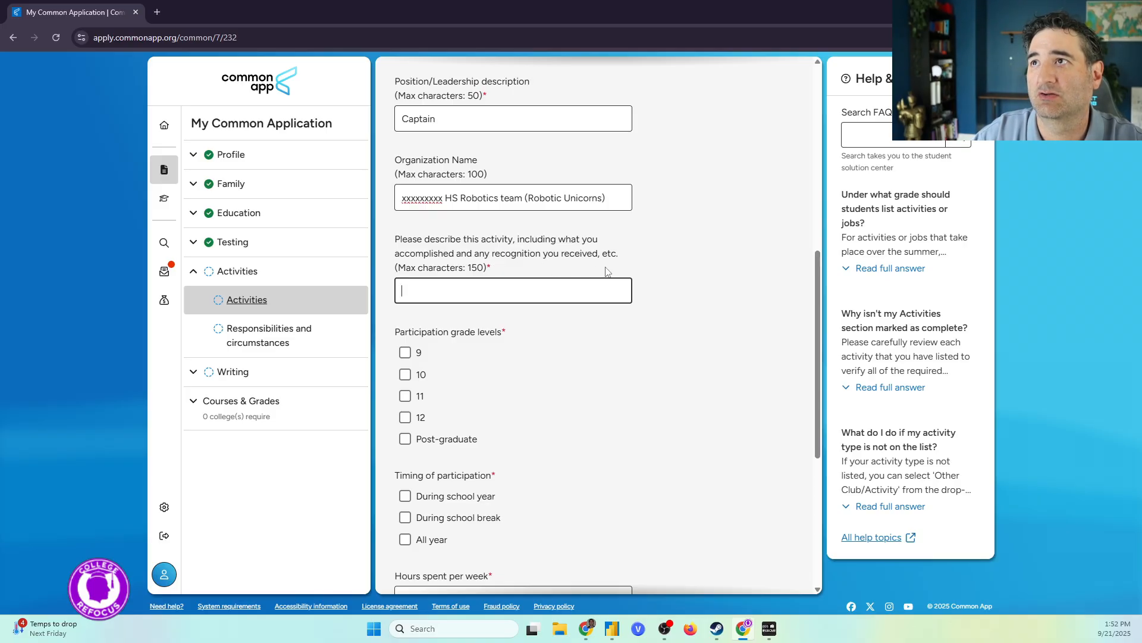
click(526, 304)
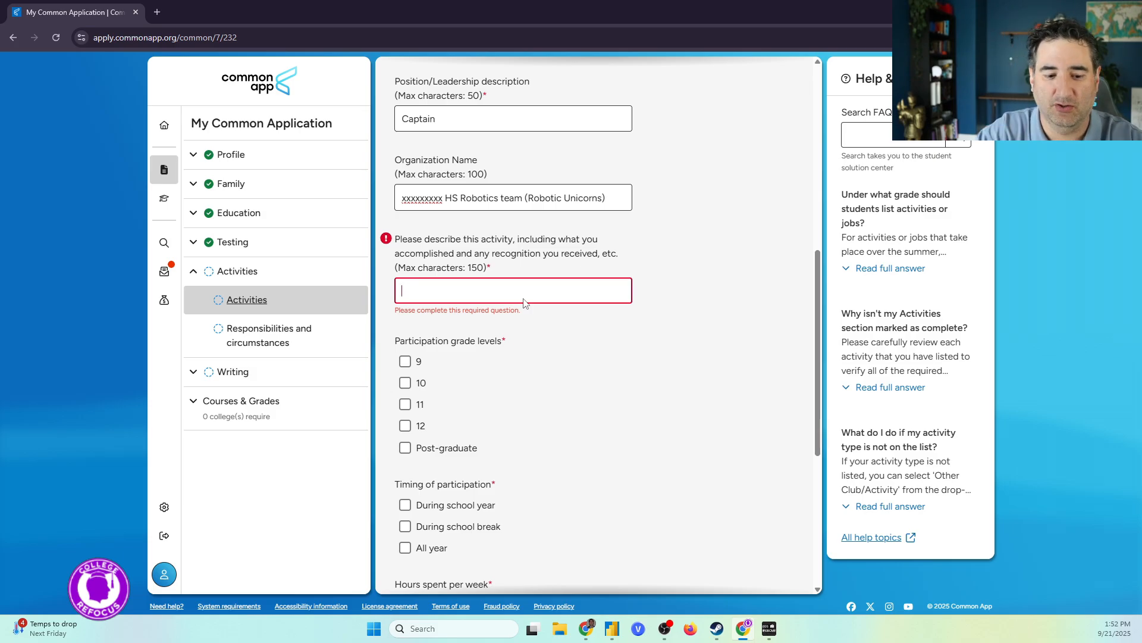
click(524, 299)
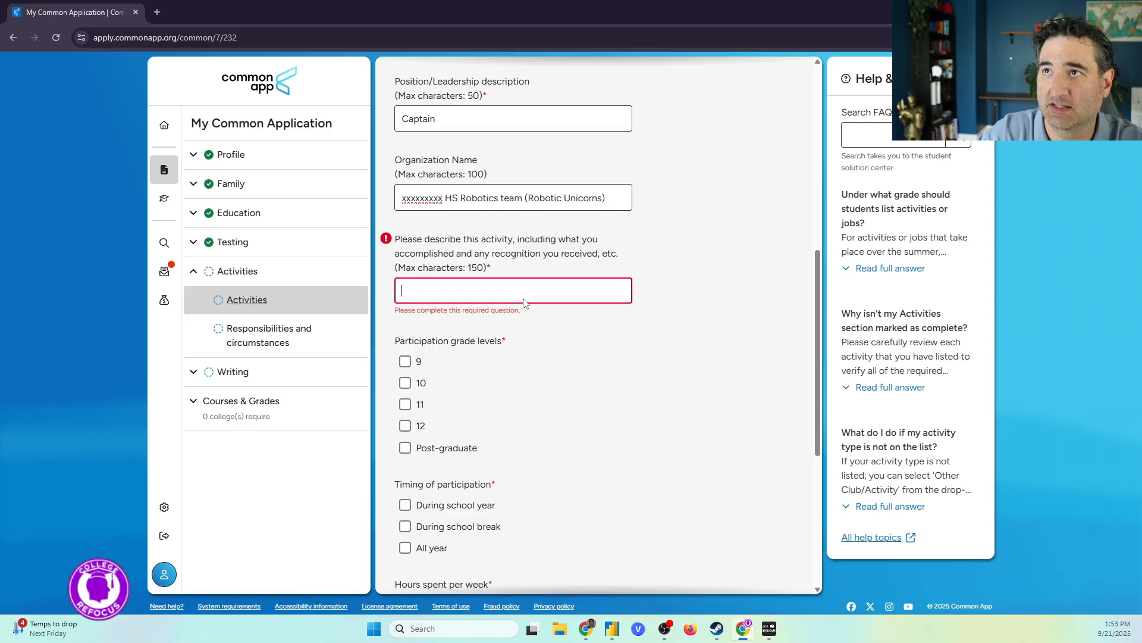
text($yd)
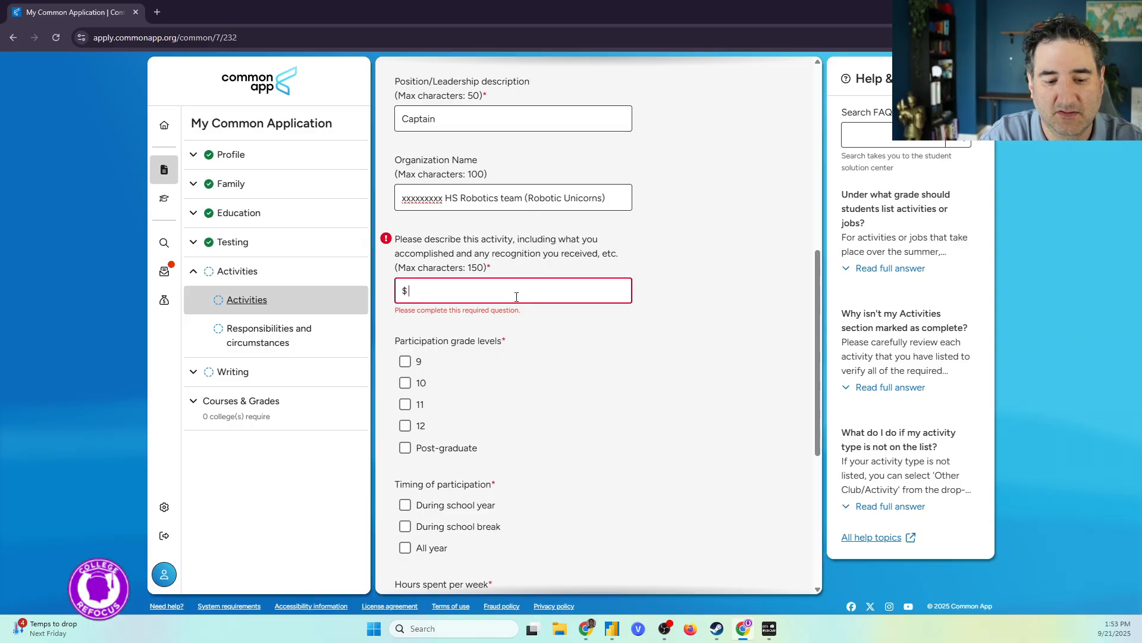
key(BackSpace)
key(BackSpace)
key(BackSpace)
text(4 Years as )
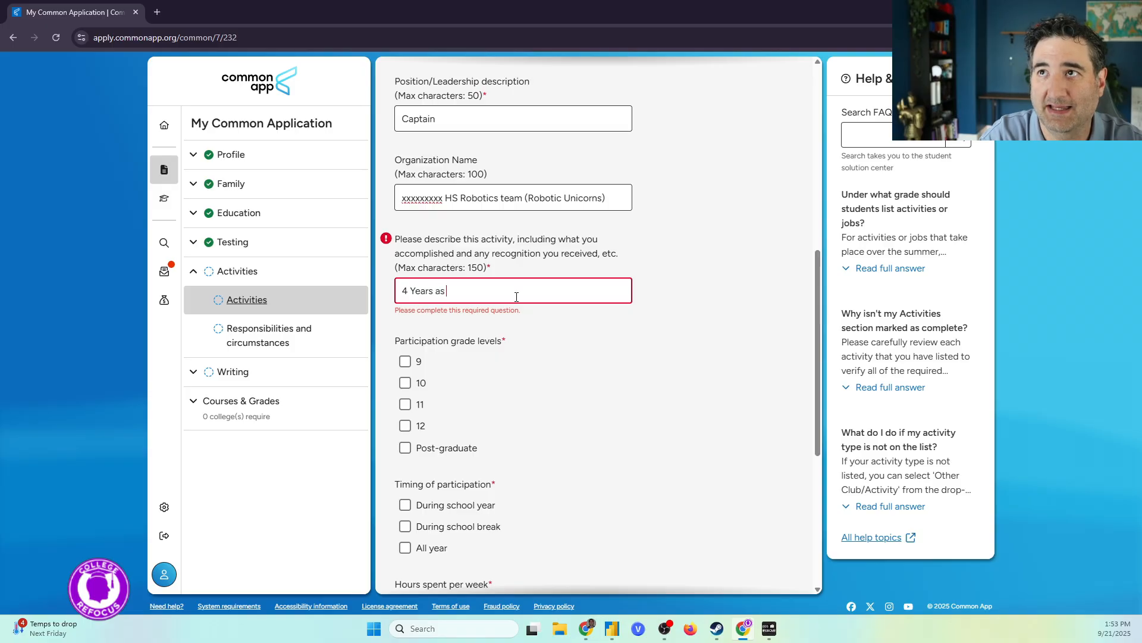
text(Capt)
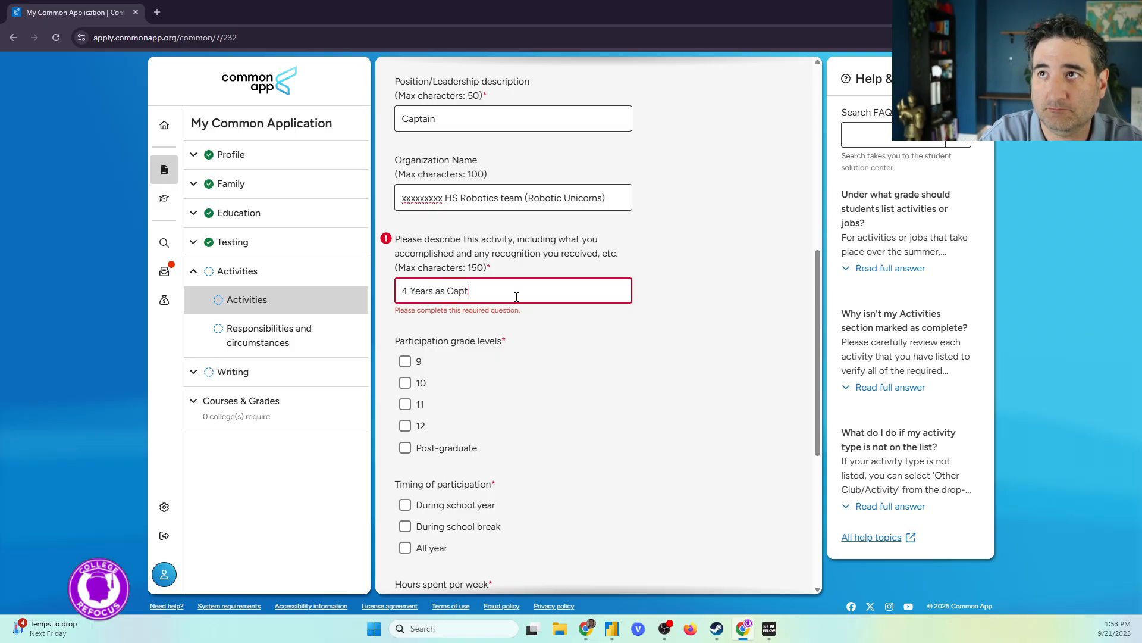
text(ian, )
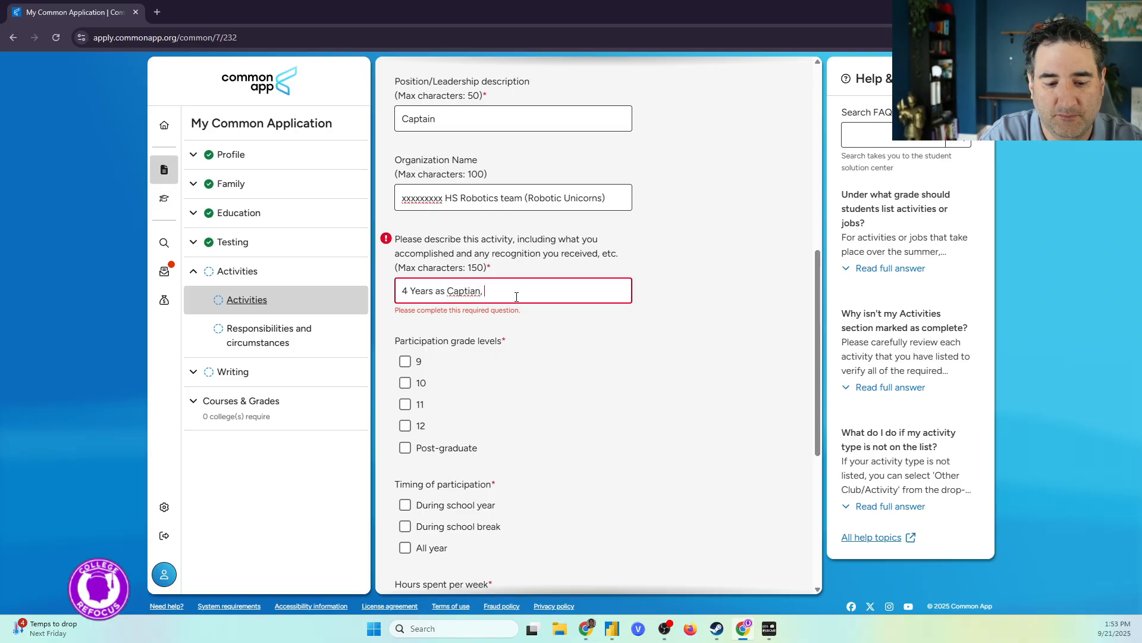
Step: Continue the activity description with "Went to State Finals 3 times in row"
text(When)
key(BackSpace)
key(BackSpace)
key(BackSpace)
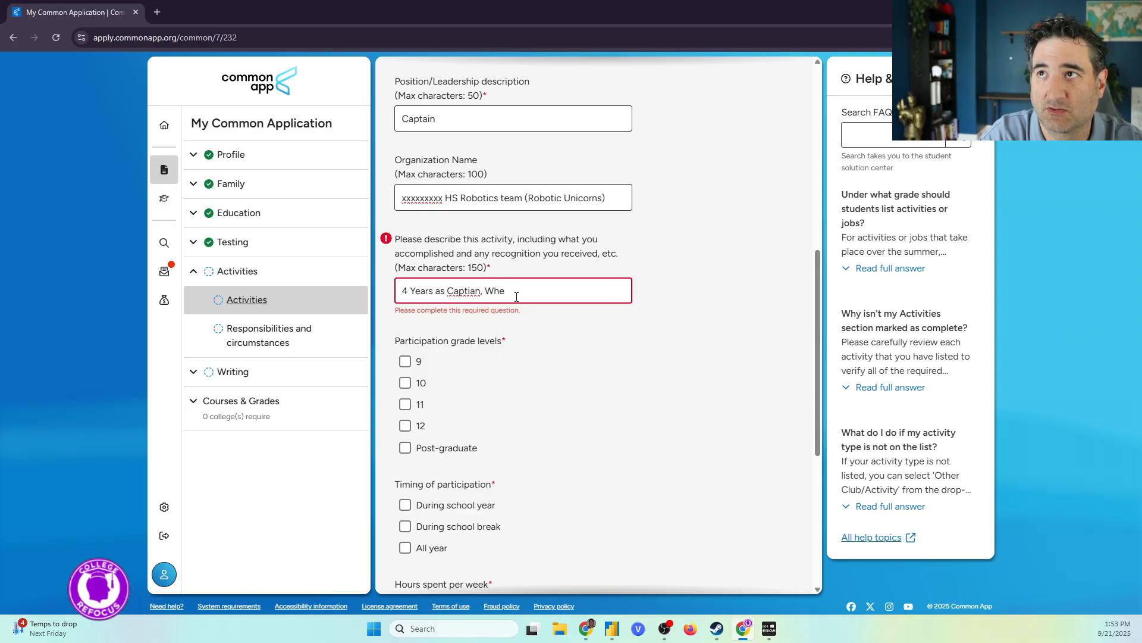
text(ent to State)
key(BackSpace)
text(Finals)
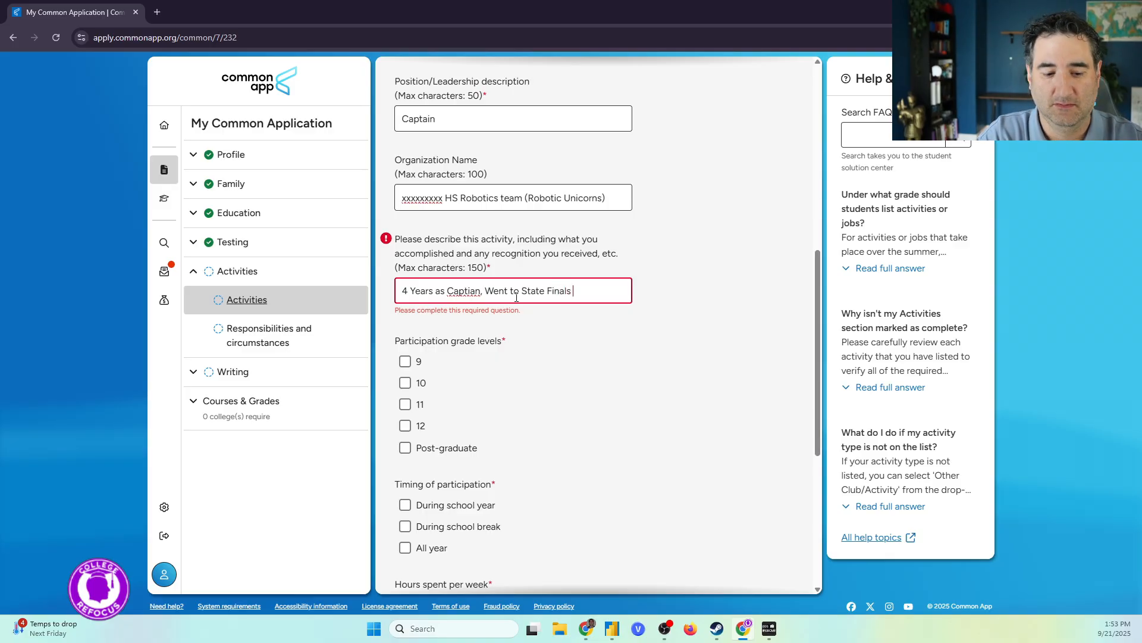
text( 3 times in)
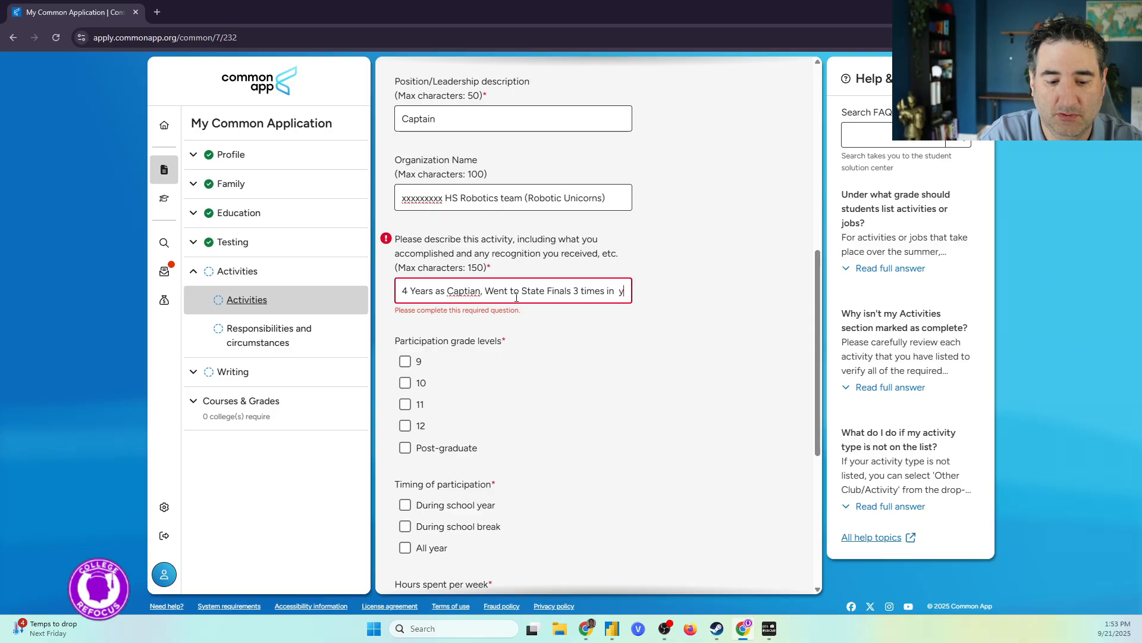
text( row)
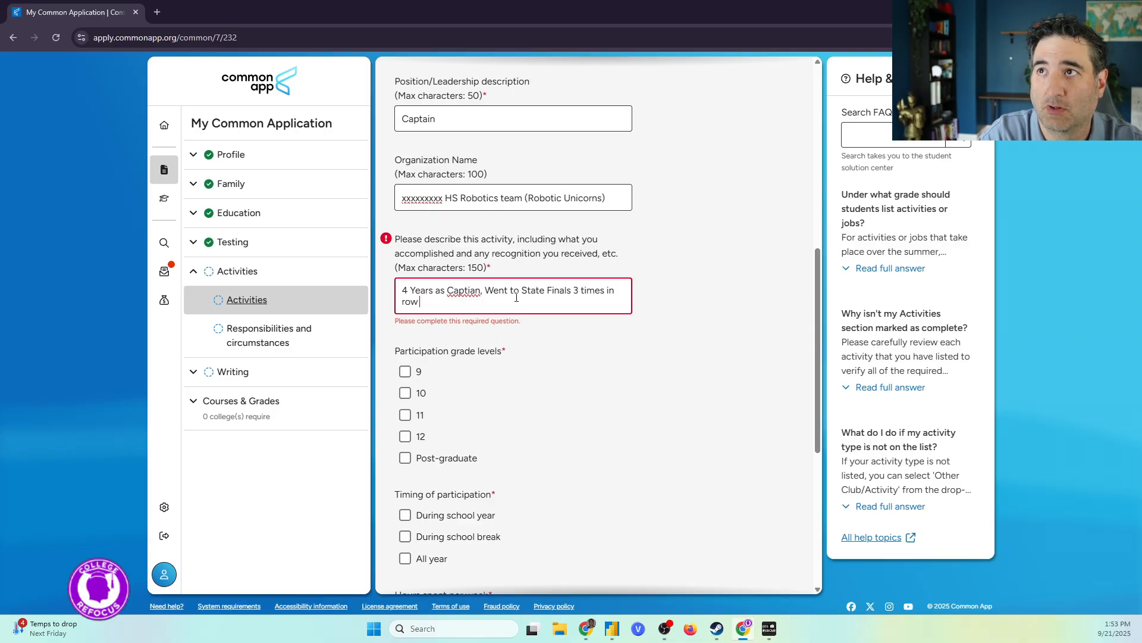
Step: Correct the misspelled word in the activity description to "Captain" and return to the end of the text
right_click(456, 291)
click(499, 302)
click(462, 306)
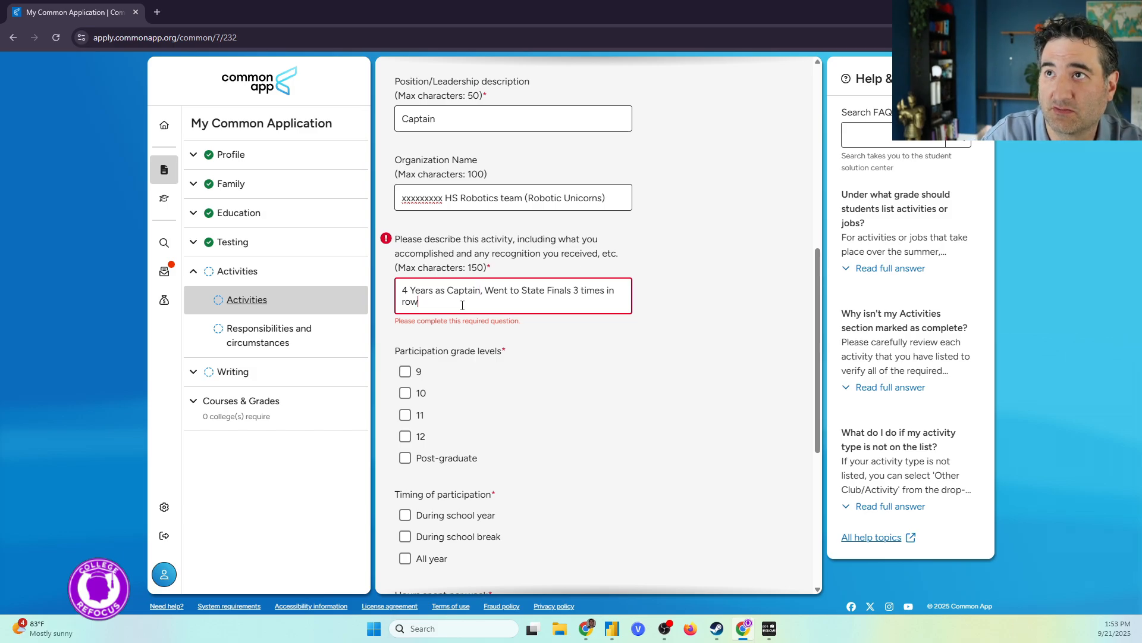
Step: End the State Finals sentence with a period and add "Design Award at robotics meets 12 times." to the description
text(.  )
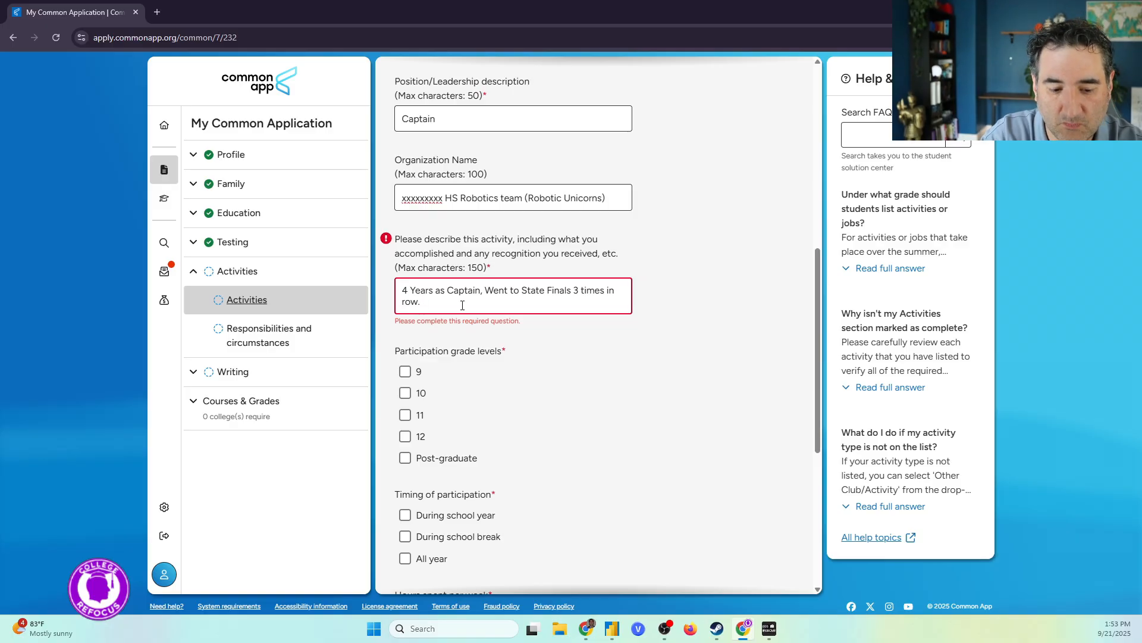
text(Aea)
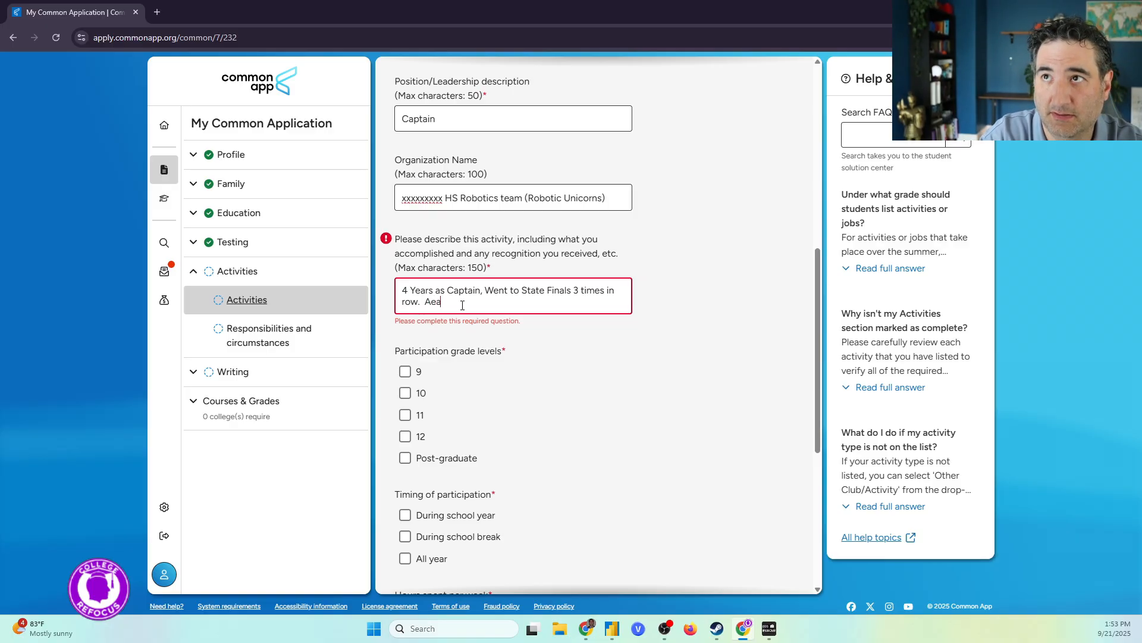
key(BackSpace)
key(BackSpace)
key(BackSpace)
text(Design Award at robotics meets 12 times)
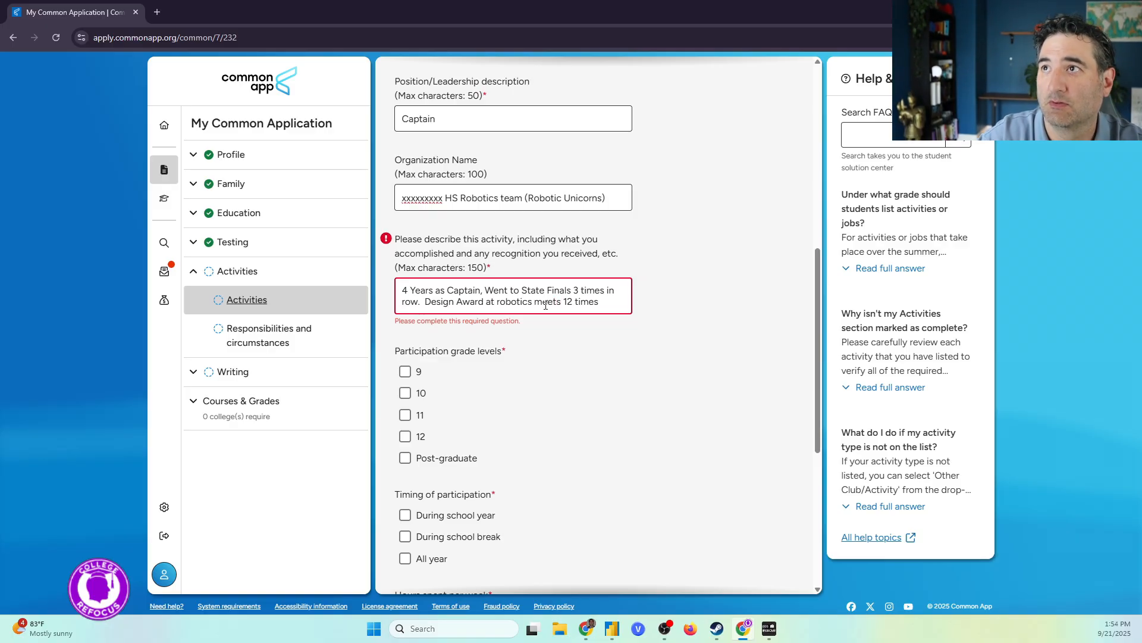
text(.)
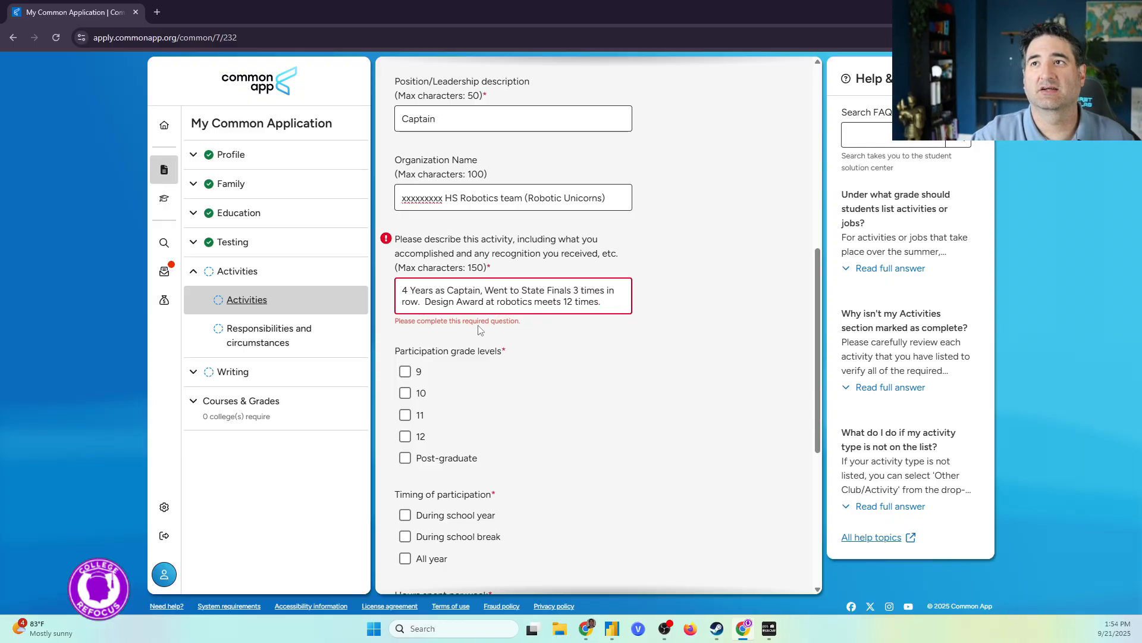
Step: Review the captaincy, State Finals and Design Award statements in the activity description one after another
drag(481, 290, 396, 292)
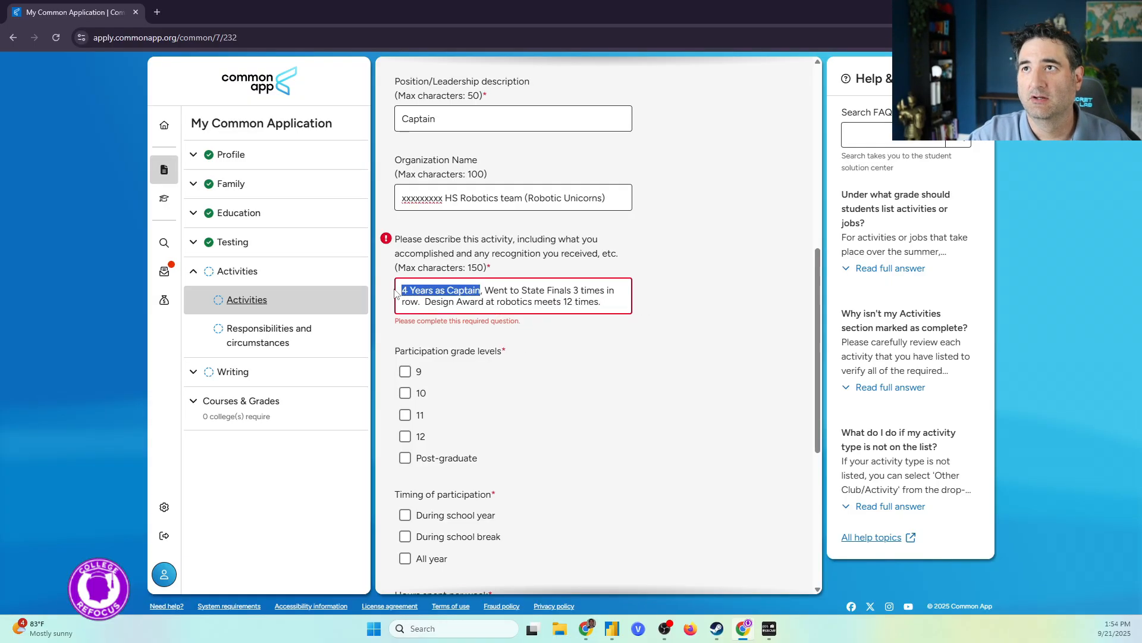
click(486, 293)
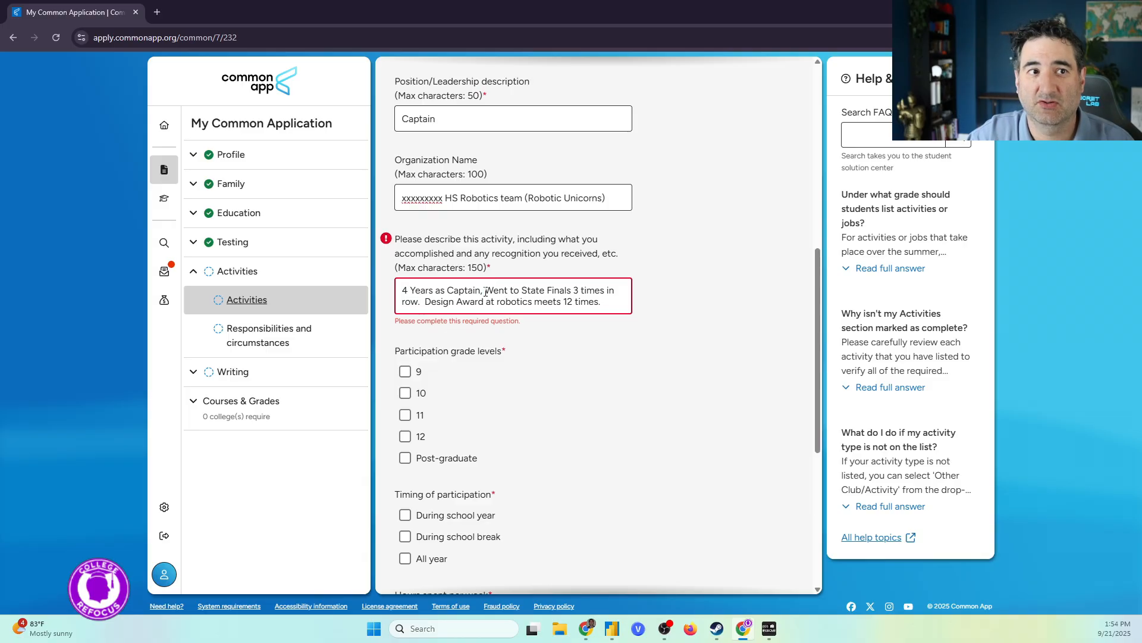
drag(485, 292, 619, 292)
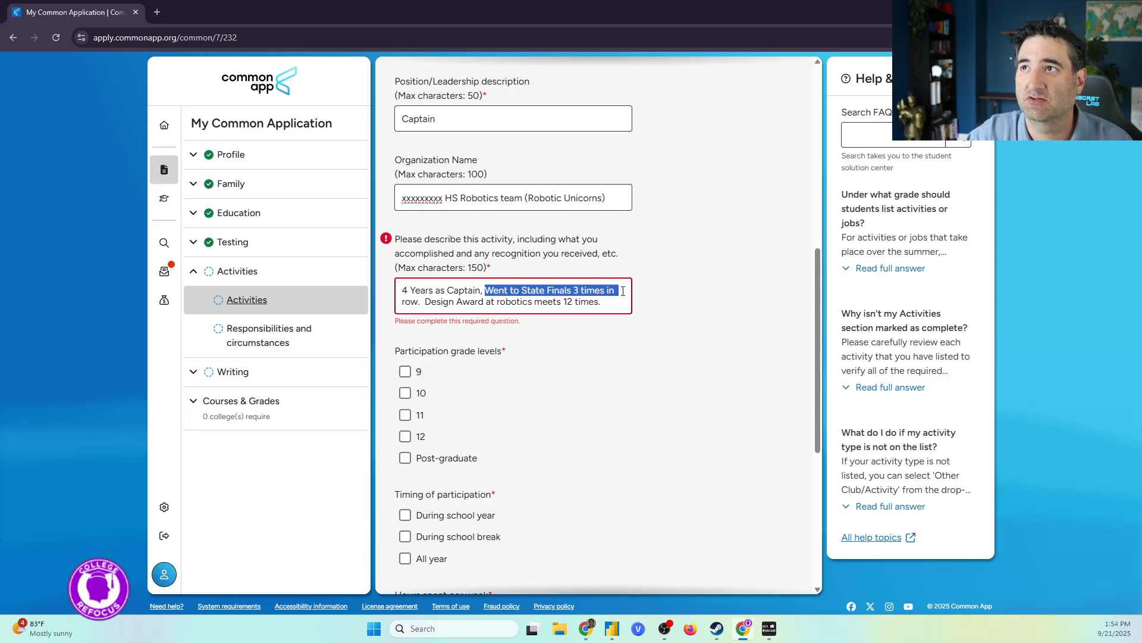
click(612, 303)
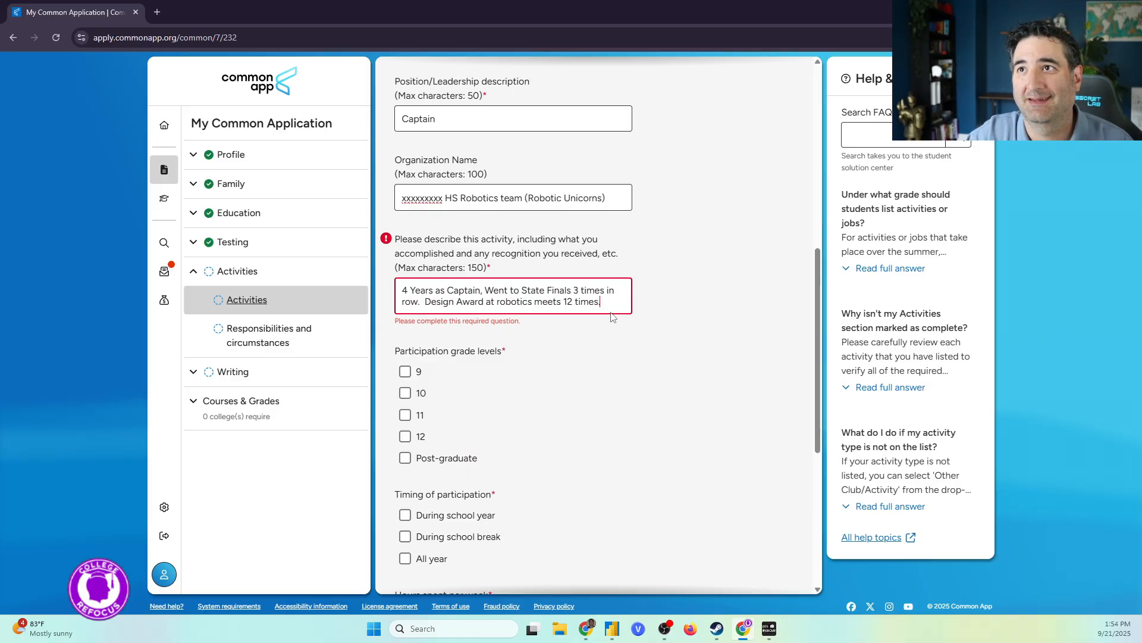
triple_click(429, 304)
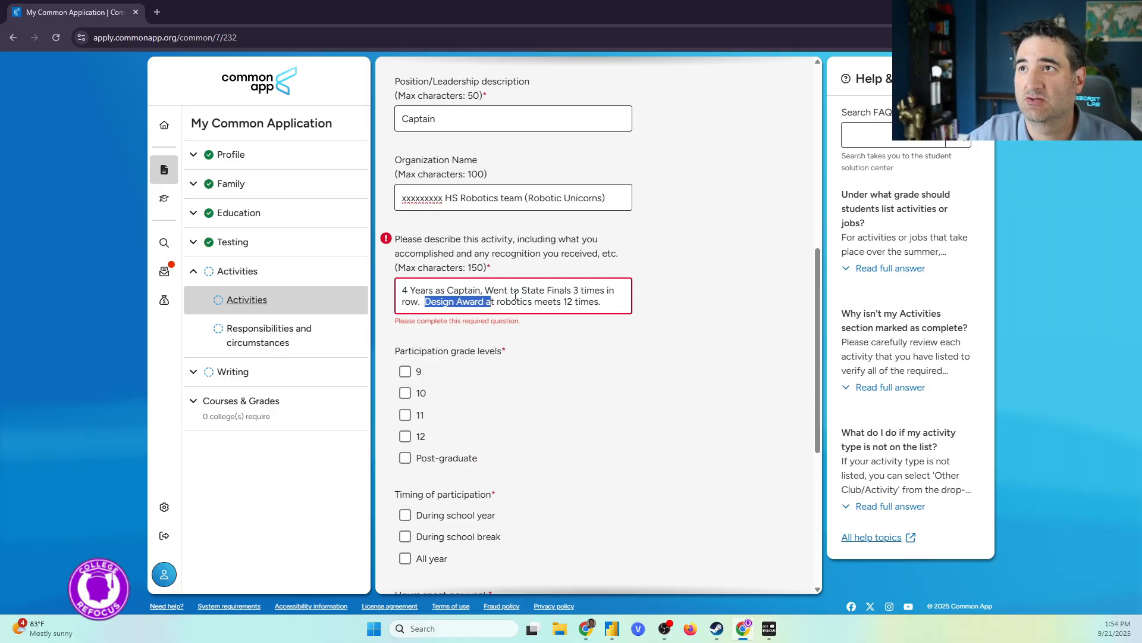
click(612, 307)
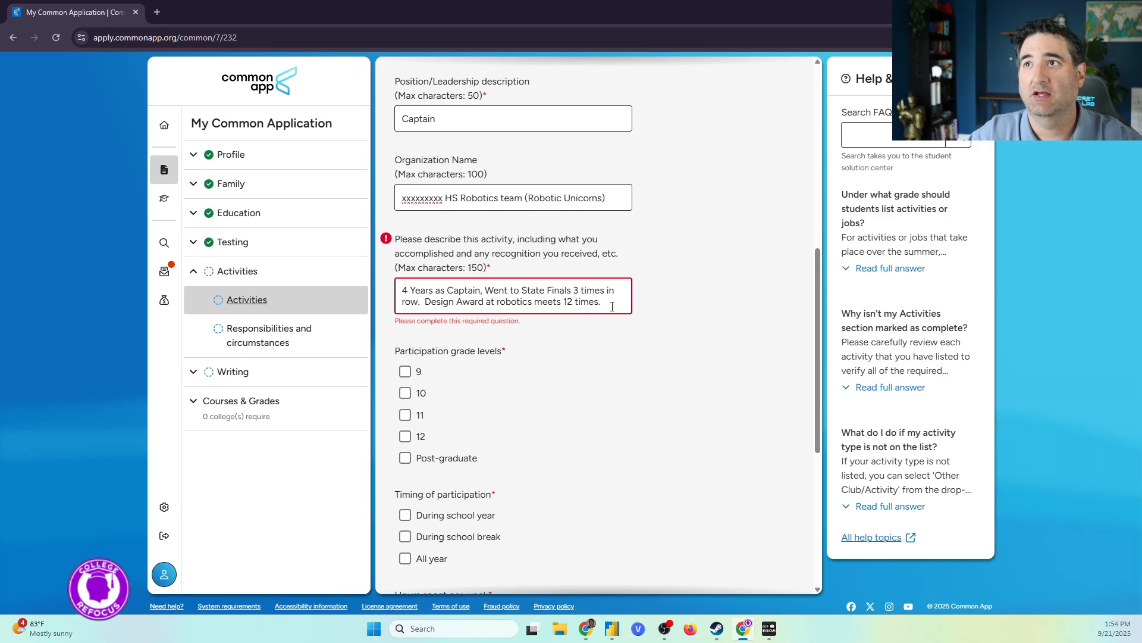
Step: Select 9, 10, 11 and 12 as the participation grade levels of Activity 1
click(405, 372)
click(603, 306)
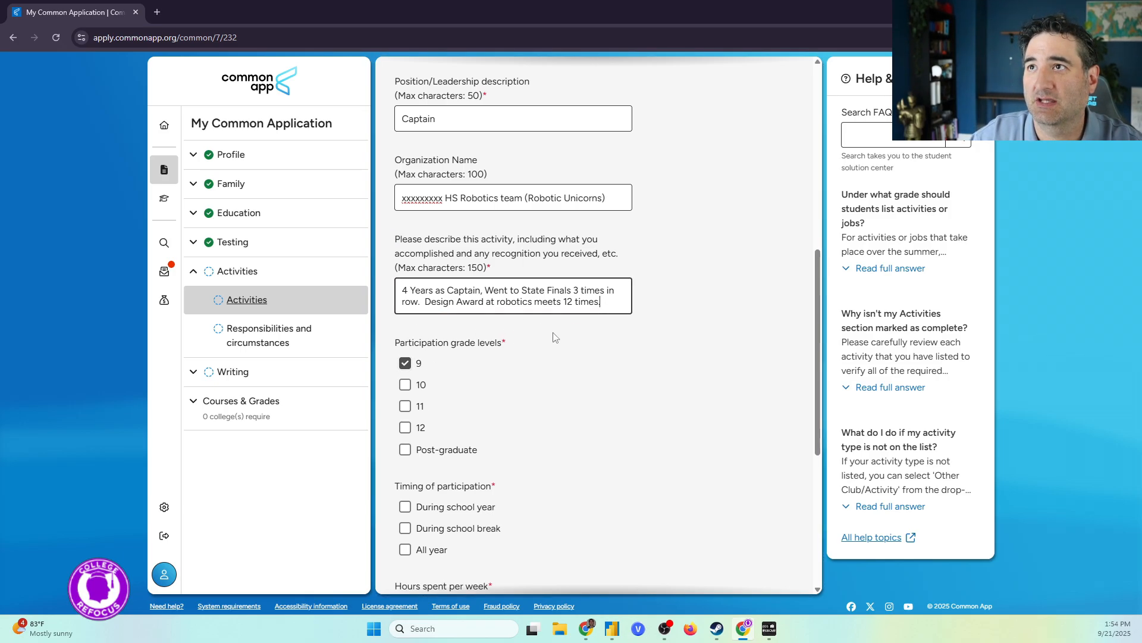
drag(619, 303, 400, 290)
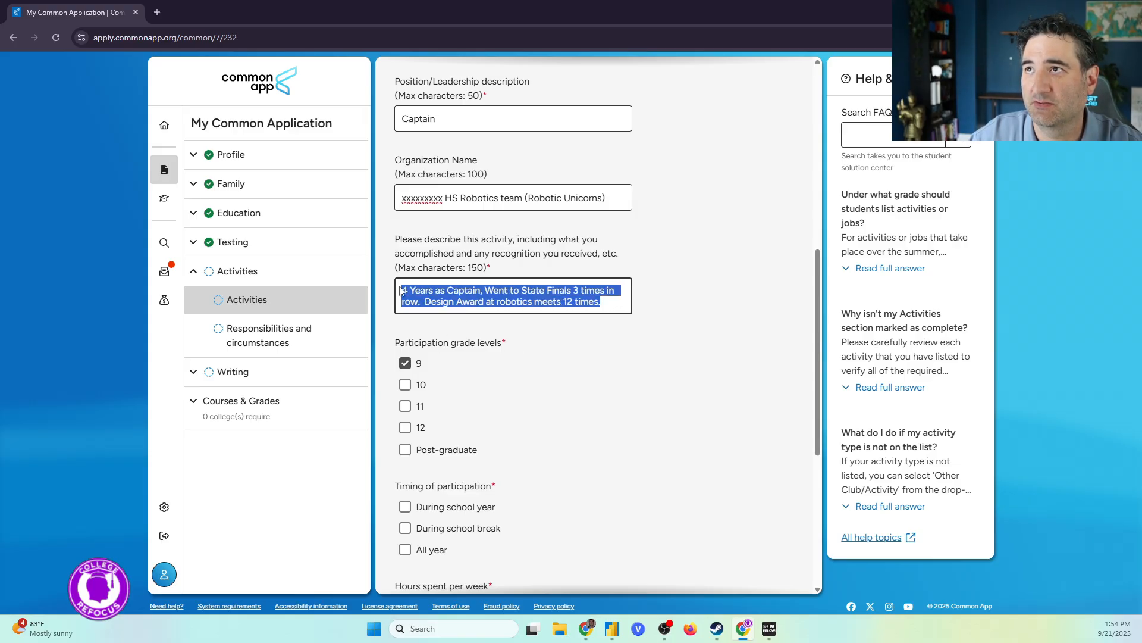
click(611, 316)
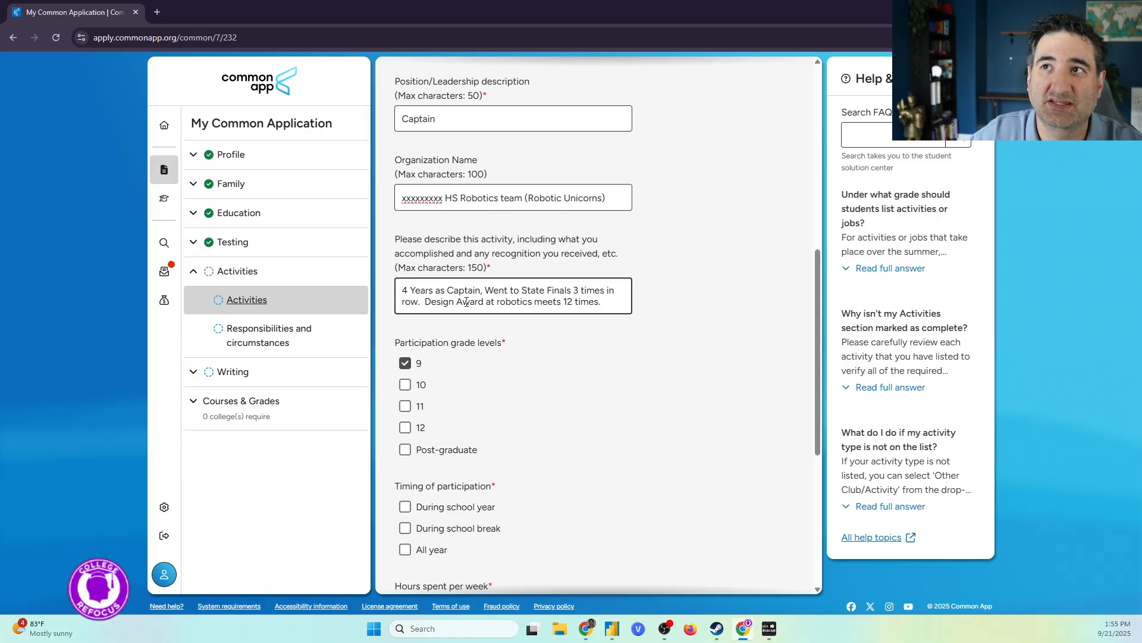
click(405, 385)
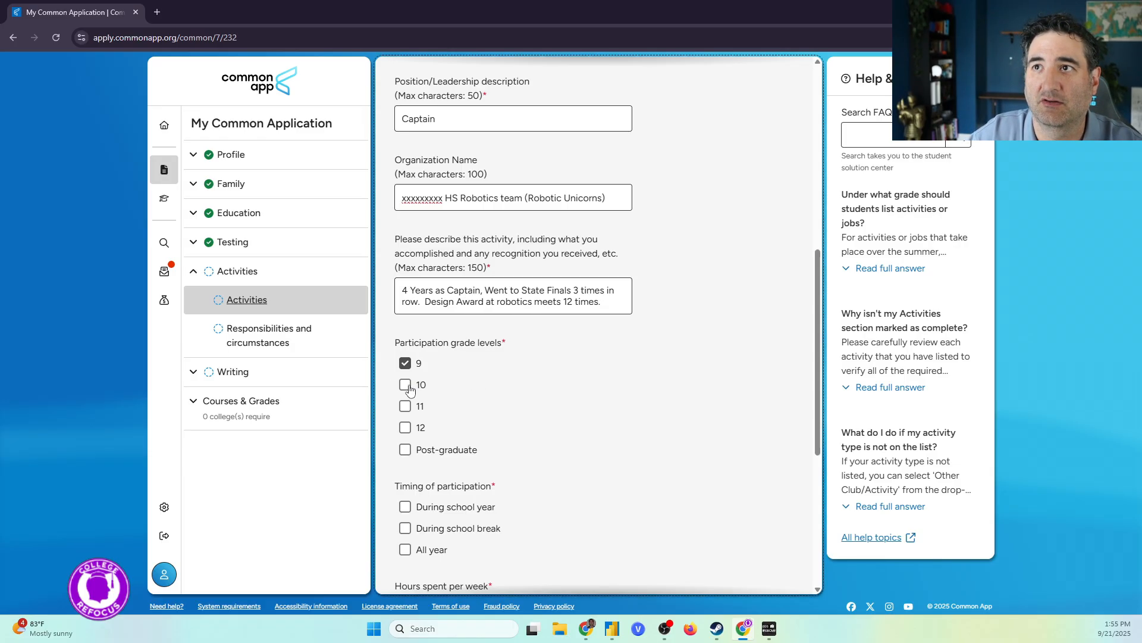
click(407, 408)
click(406, 428)
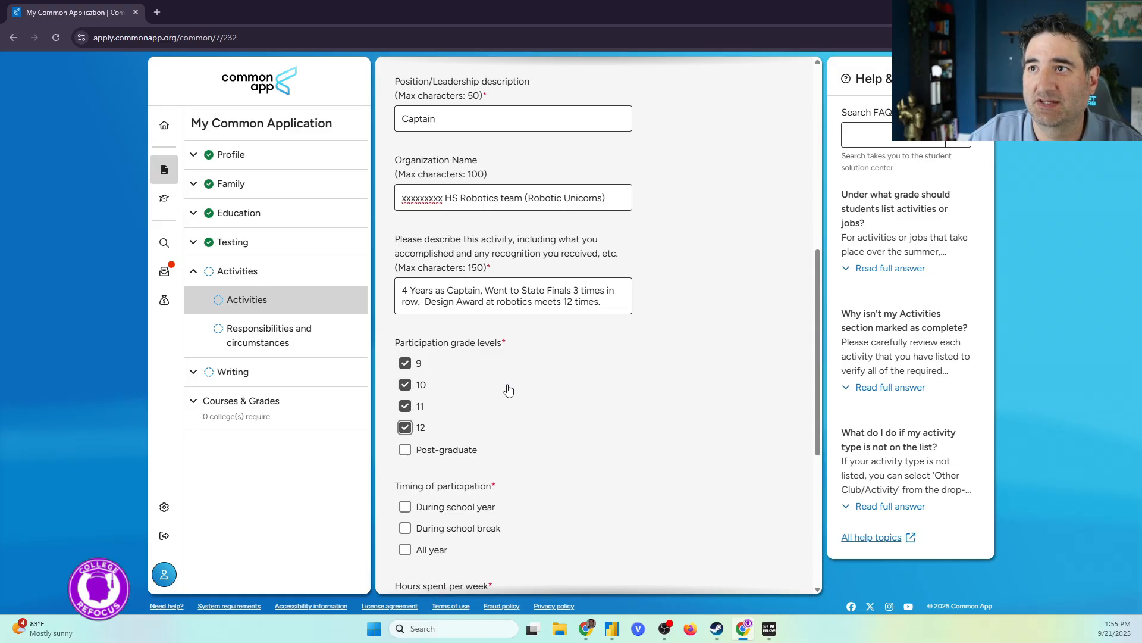
Step: Set the timing of participation to During school year and the hours spent per week to 20
scroll(508, 389, down, 3)
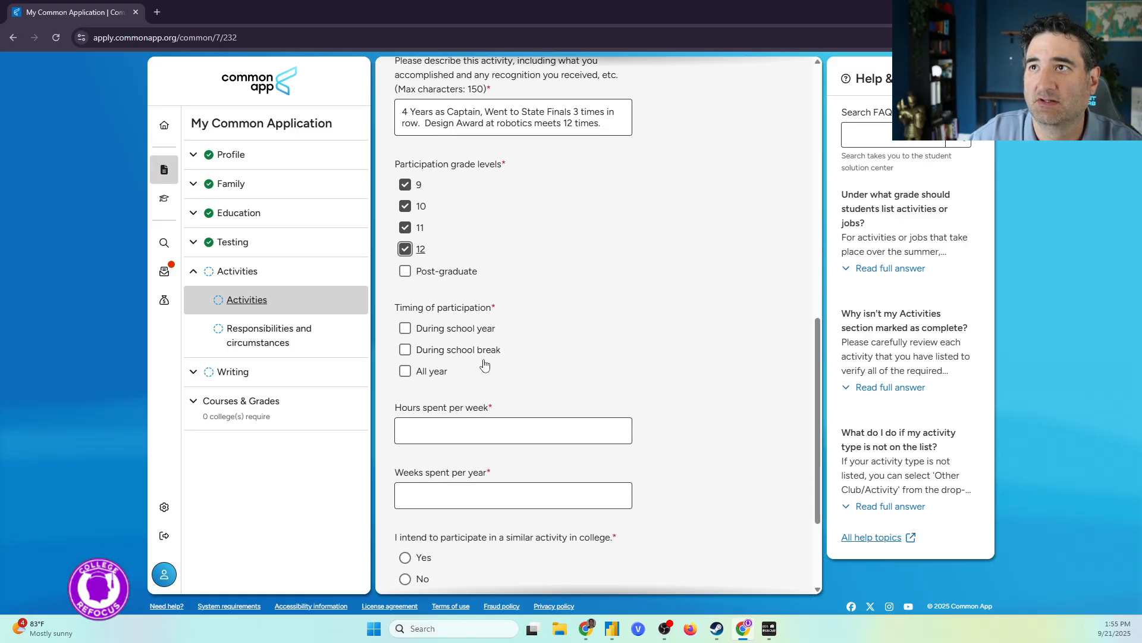
click(405, 329)
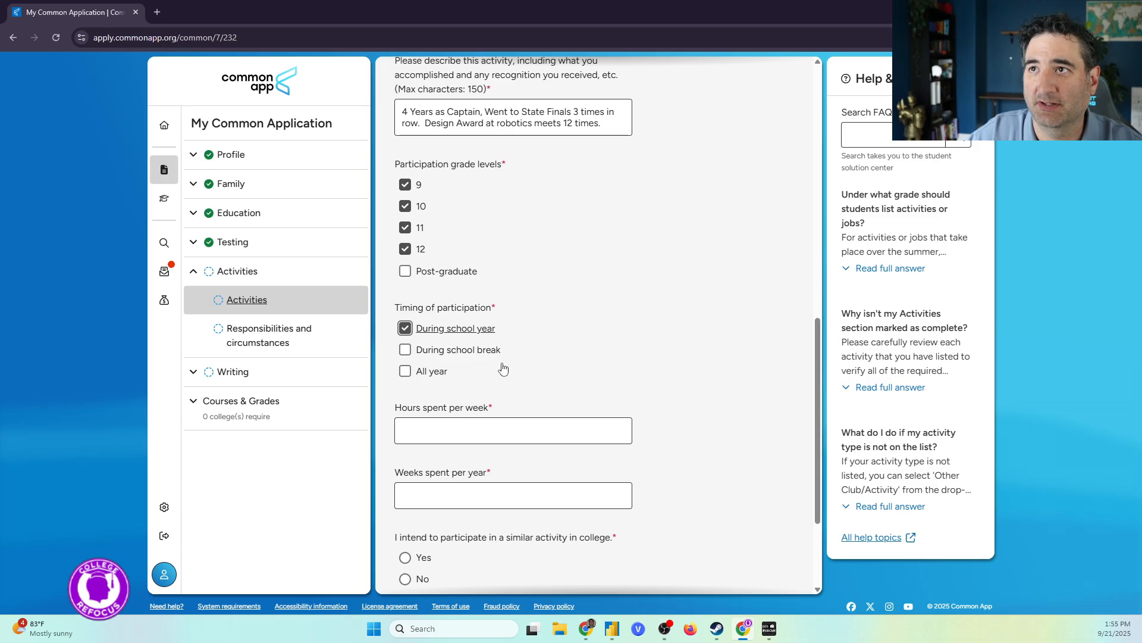
scroll(502, 369, down, 1)
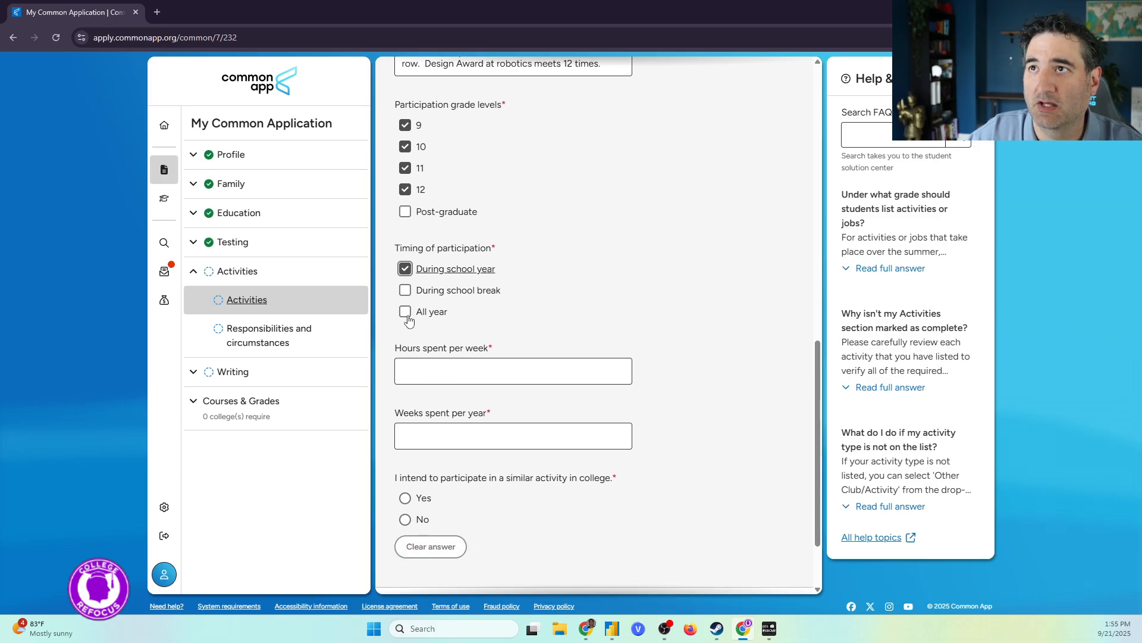
click(443, 371)
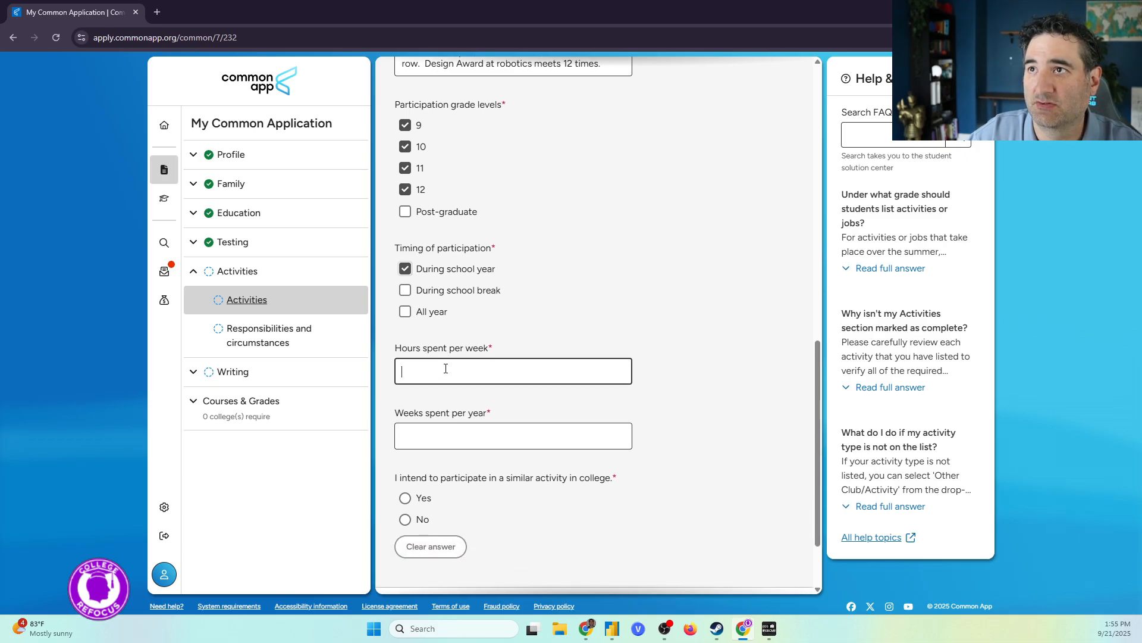
text(20)
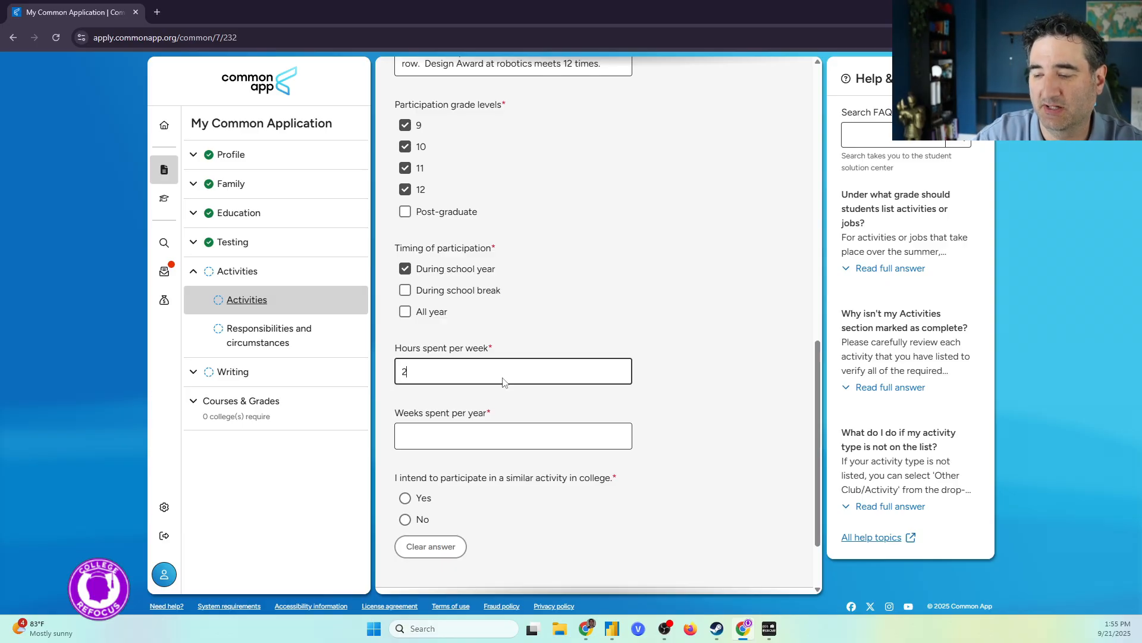
Step: Set the weeks spent per year for Activity 1 to 15 and answer Yes to participating in a similar activity in college
click(473, 435)
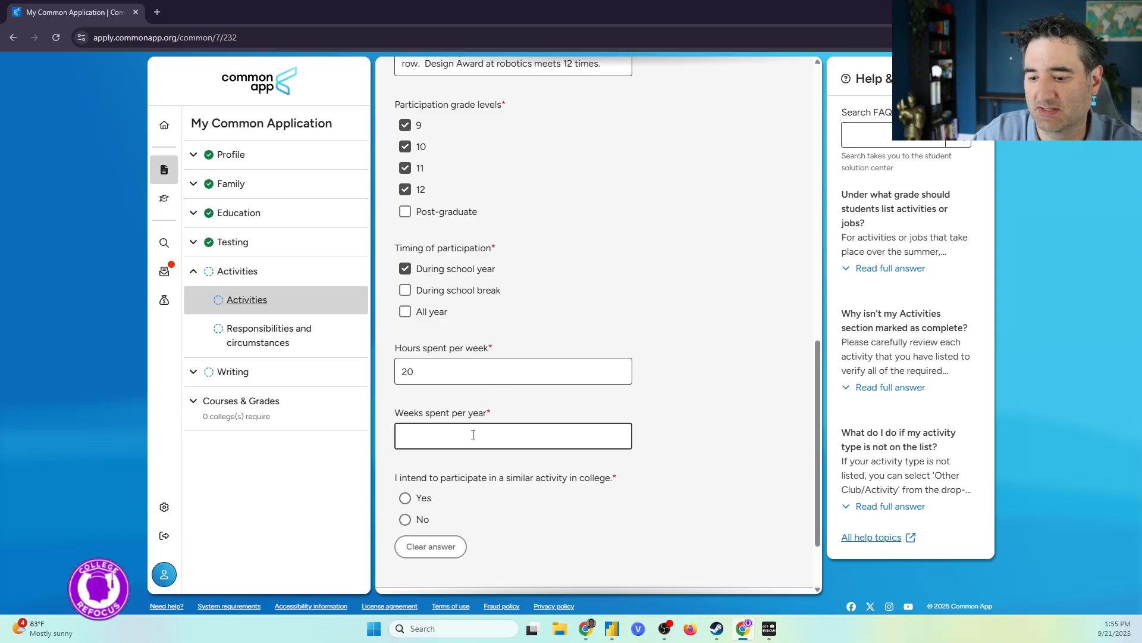
text(15)
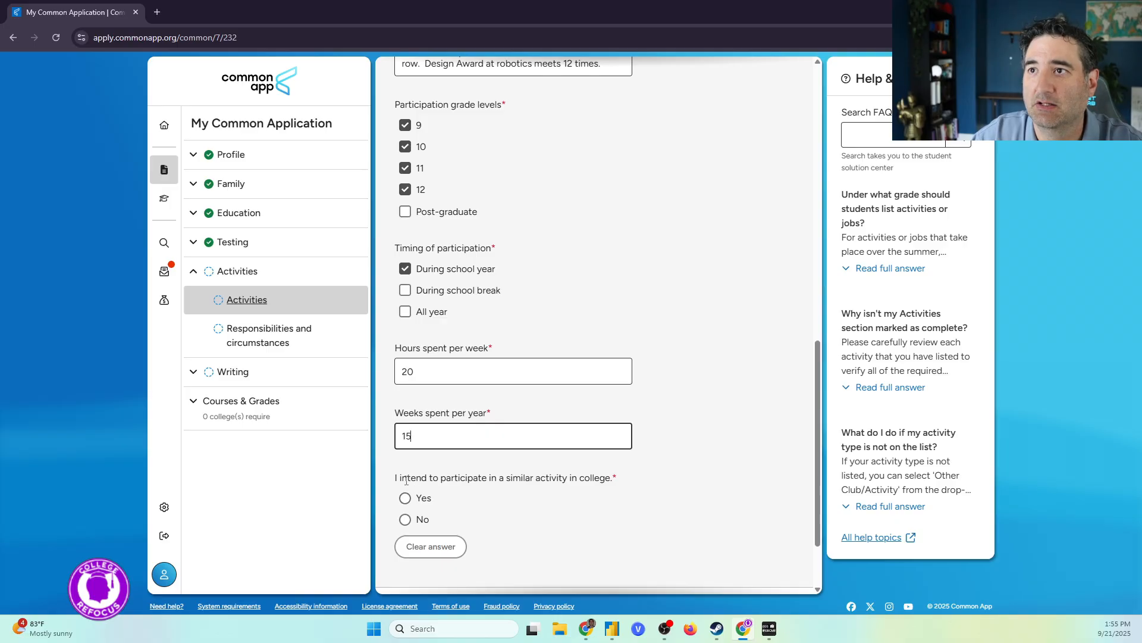
drag(407, 478, 641, 471)
click(641, 473)
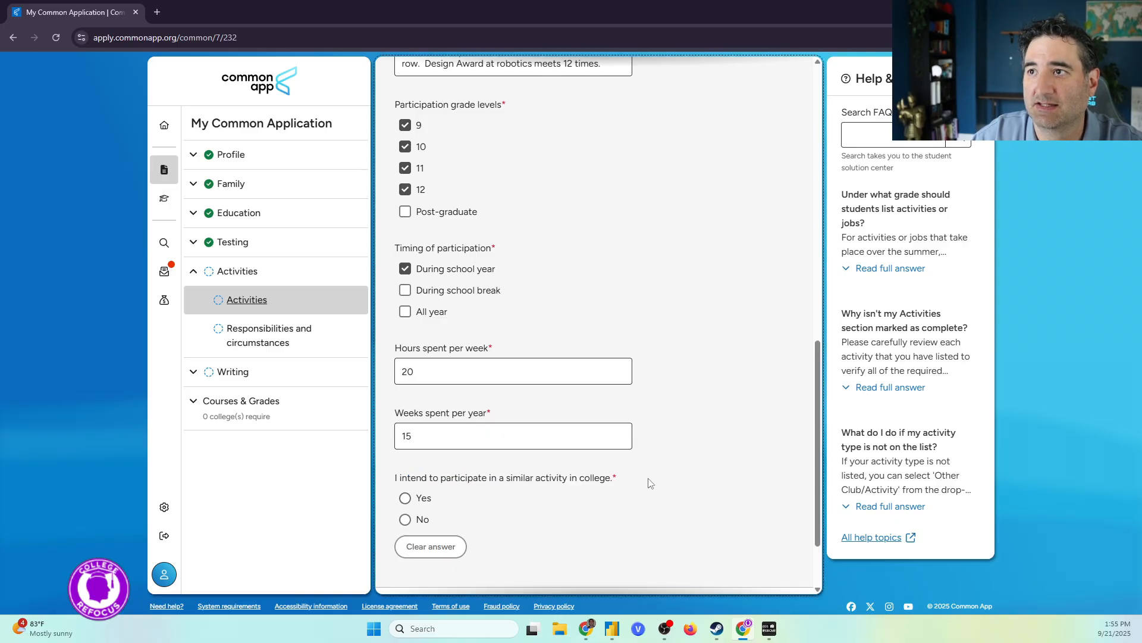
click(405, 498)
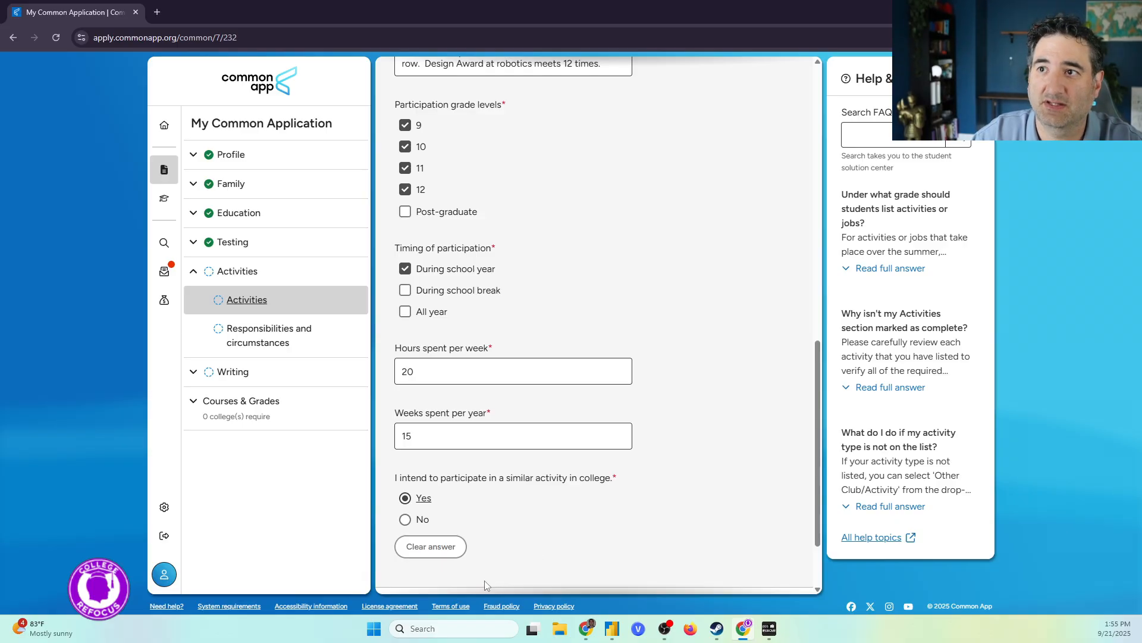
Step: Look back over the Activity 1 entry and add a second activity to the list
scroll(494, 522, down, 2)
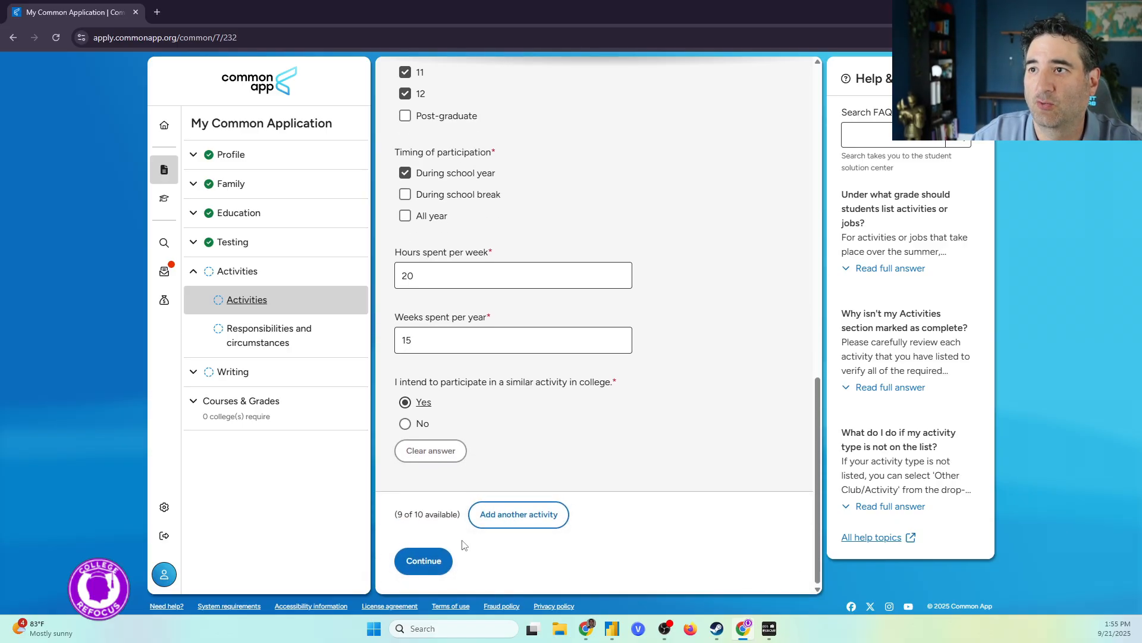
scroll(502, 493, up, 1)
scroll(446, 258, up, 5)
scroll(470, 285, up, 4)
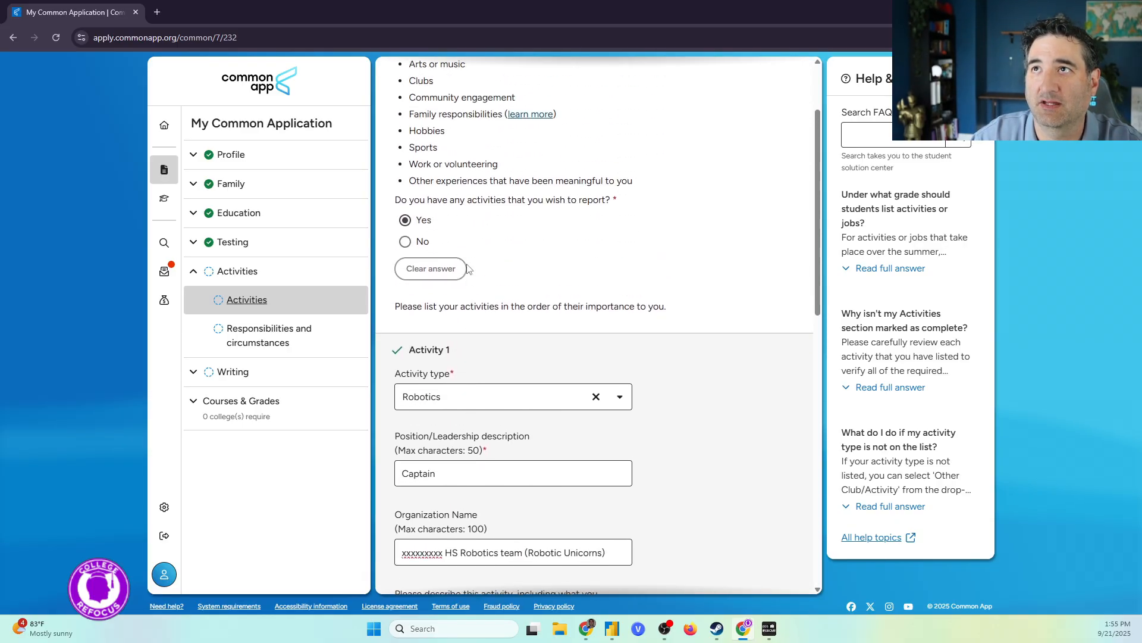
scroll(488, 357, down, 10)
click(518, 522)
scroll(666, 452, down, 6)
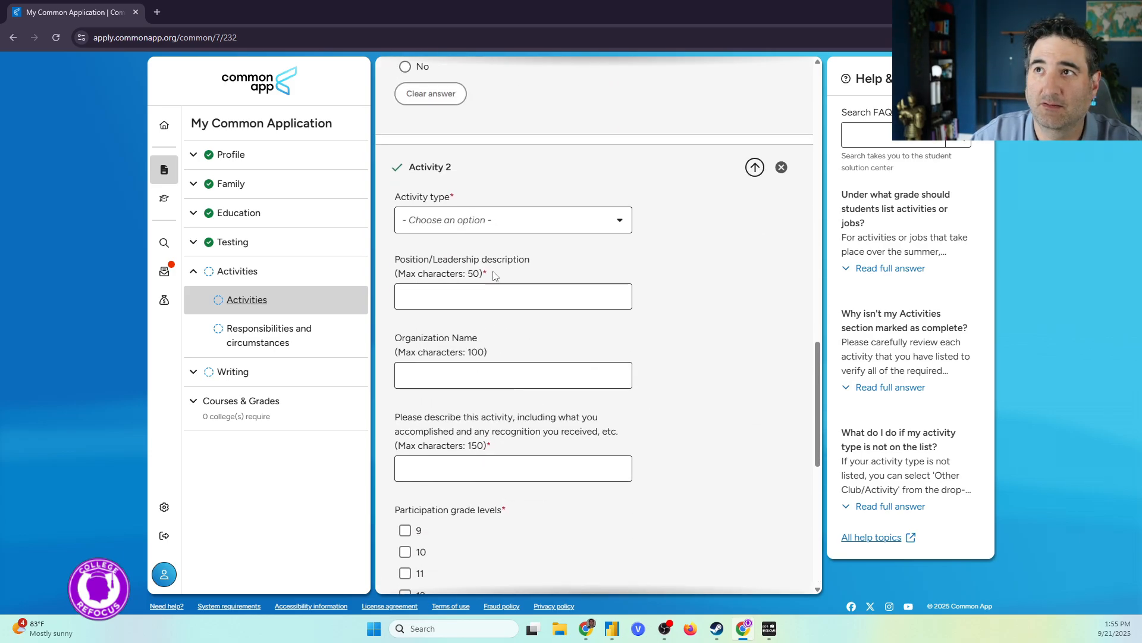
Step: Set the activity type of Activity 2 to Athletics: Club
click(515, 218)
scroll(485, 324, down, 2)
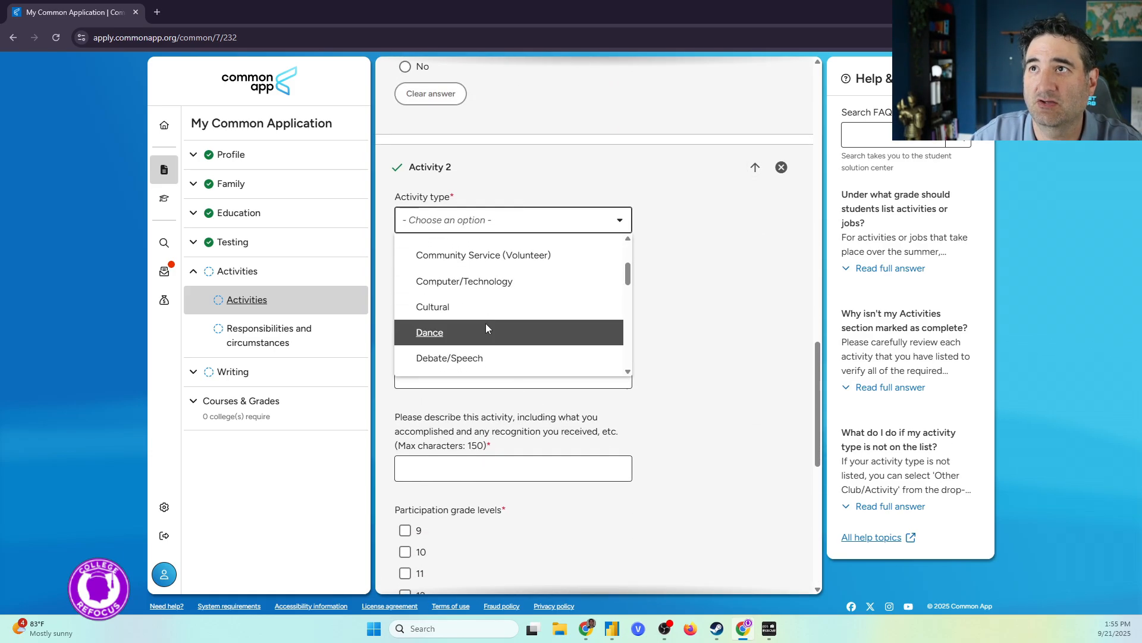
scroll(489, 332, up, 2)
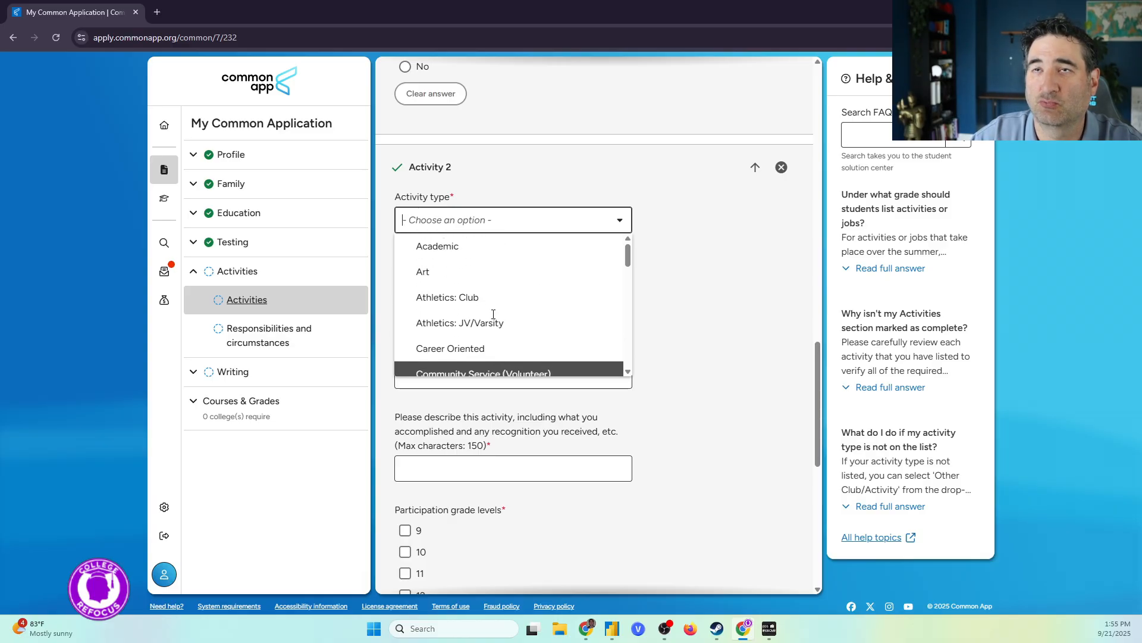
scroll(503, 333, down, 3)
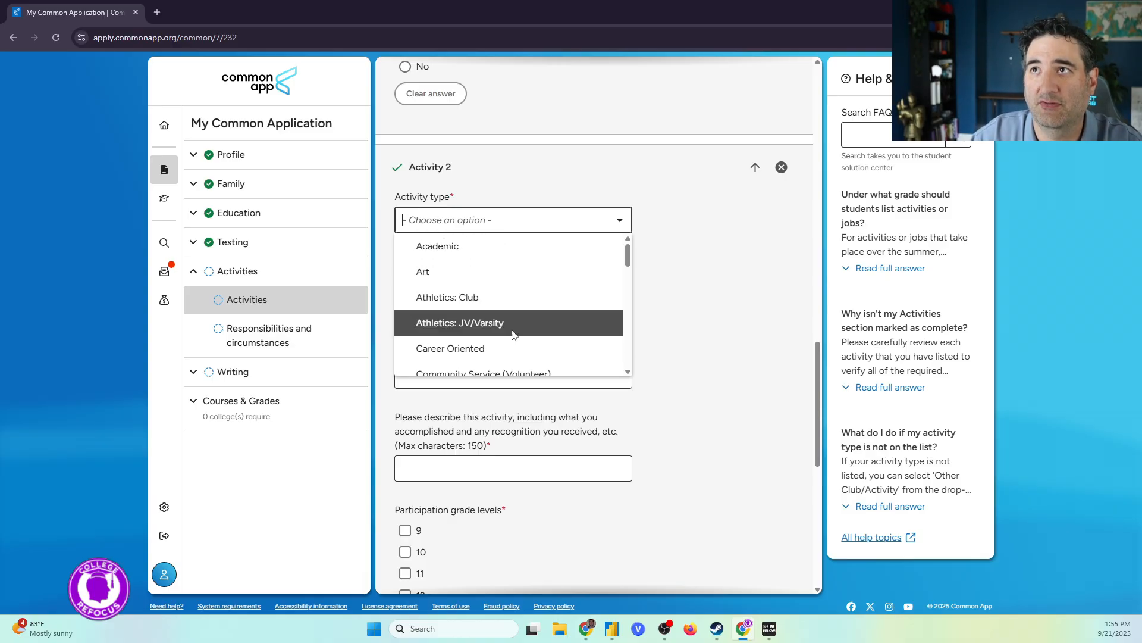
scroll(494, 333, up, 3)
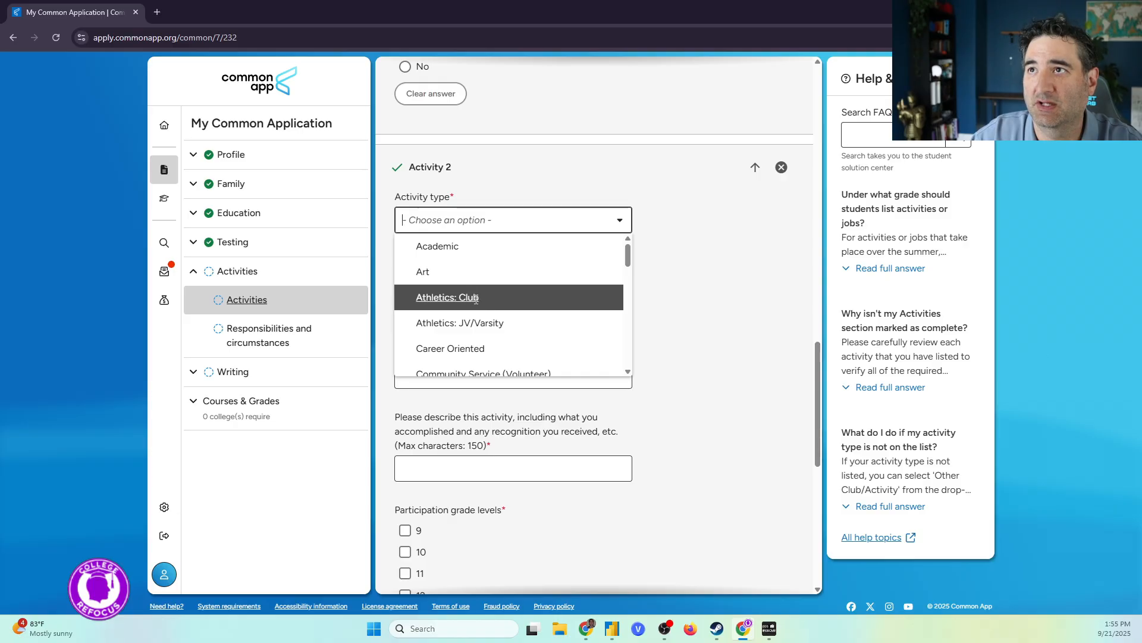
click(467, 298)
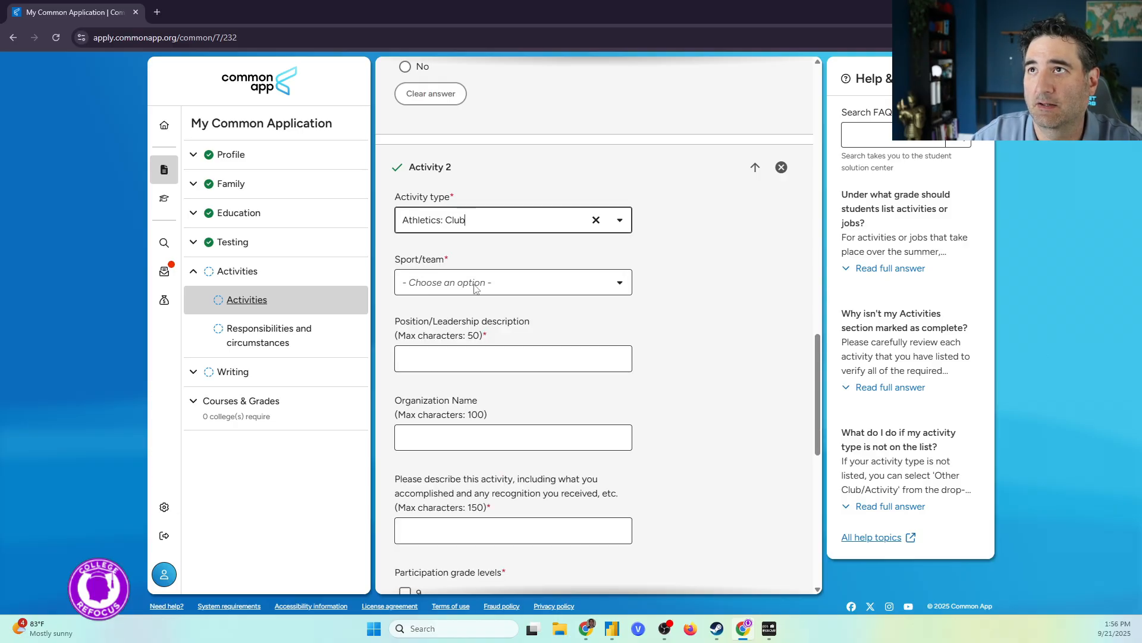
Step: Examine the sports offered in the Sport/team choices for the Athletics: Club activity type
click(474, 284)
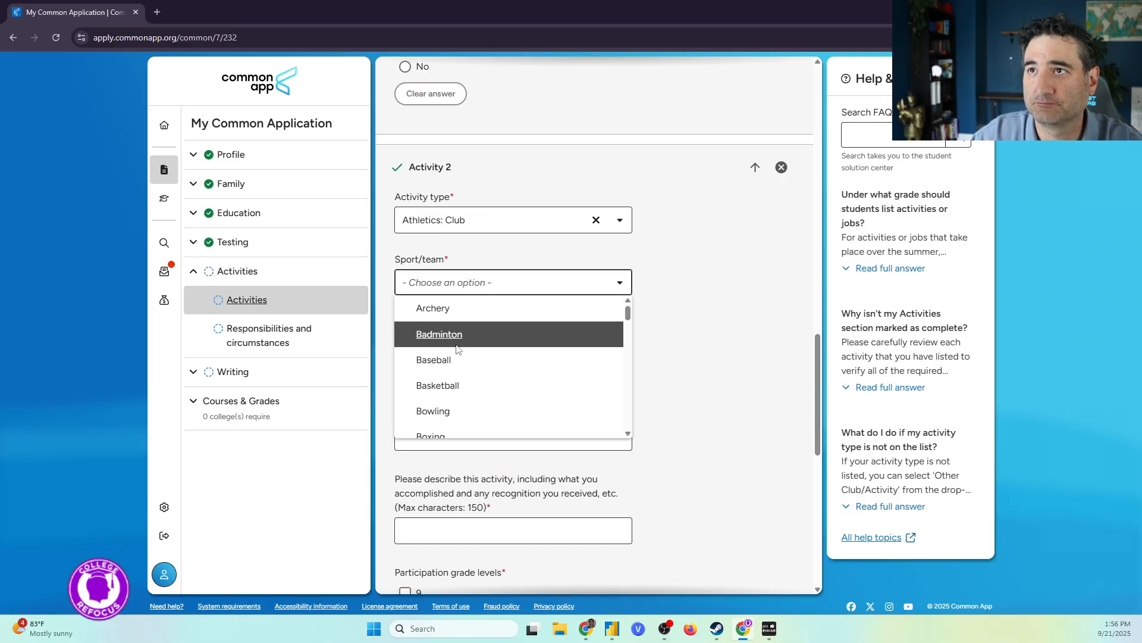
scroll(461, 416, down, 8)
scroll(463, 422, down, 9)
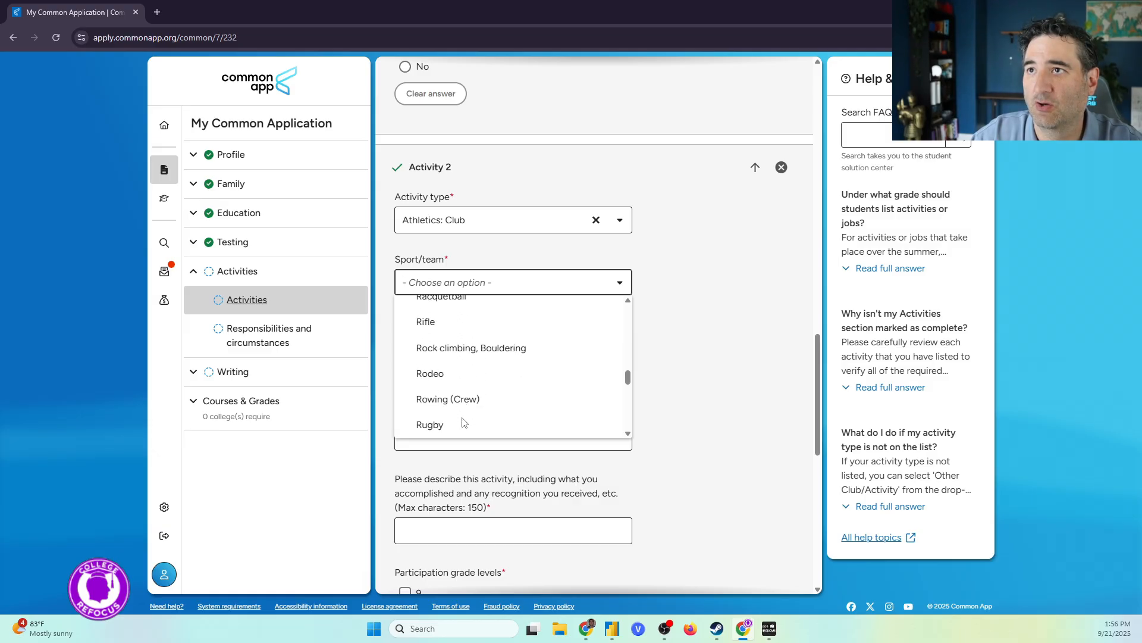
scroll(479, 410, down, 3)
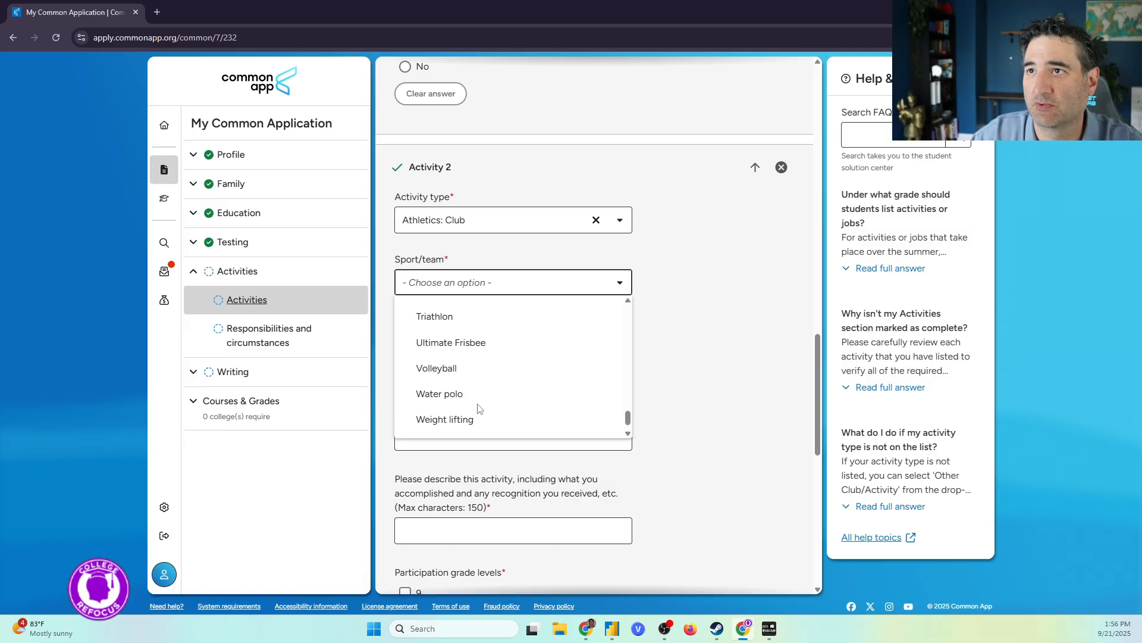
scroll(519, 409, up, 3)
scroll(519, 410, up, 5)
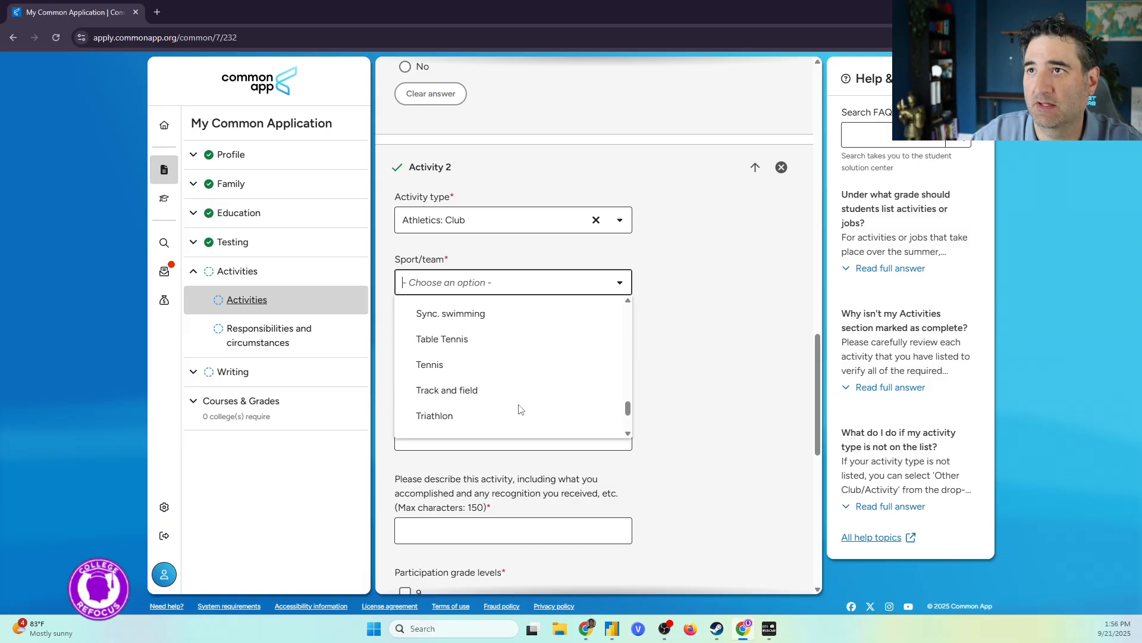
scroll(519, 410, up, 6)
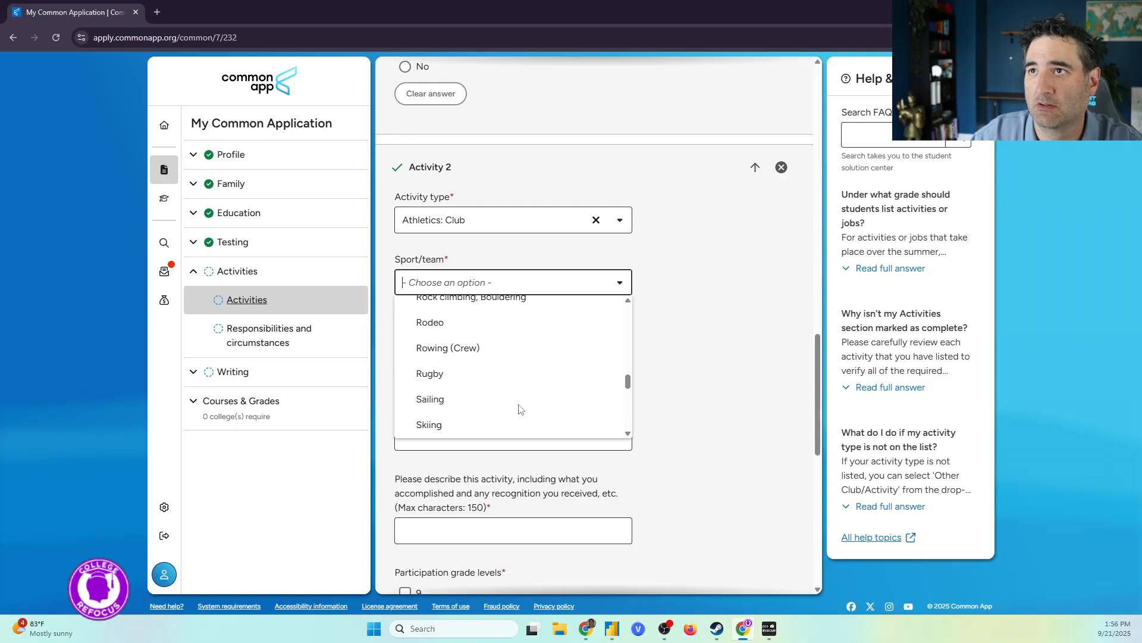
scroll(519, 410, up, 4)
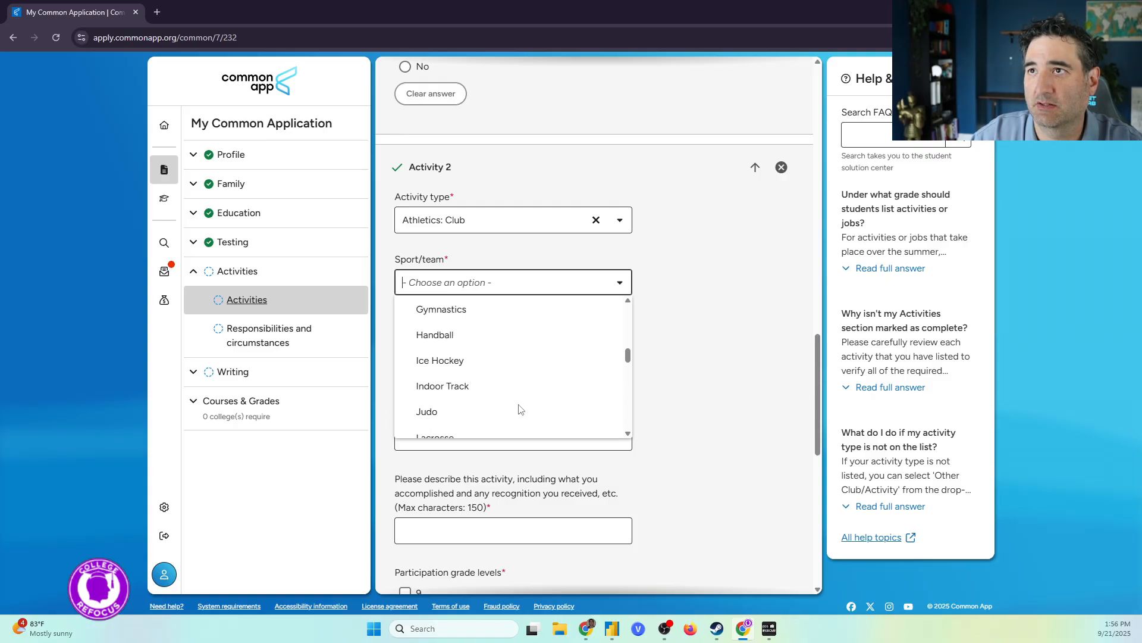
scroll(520, 410, up, 5)
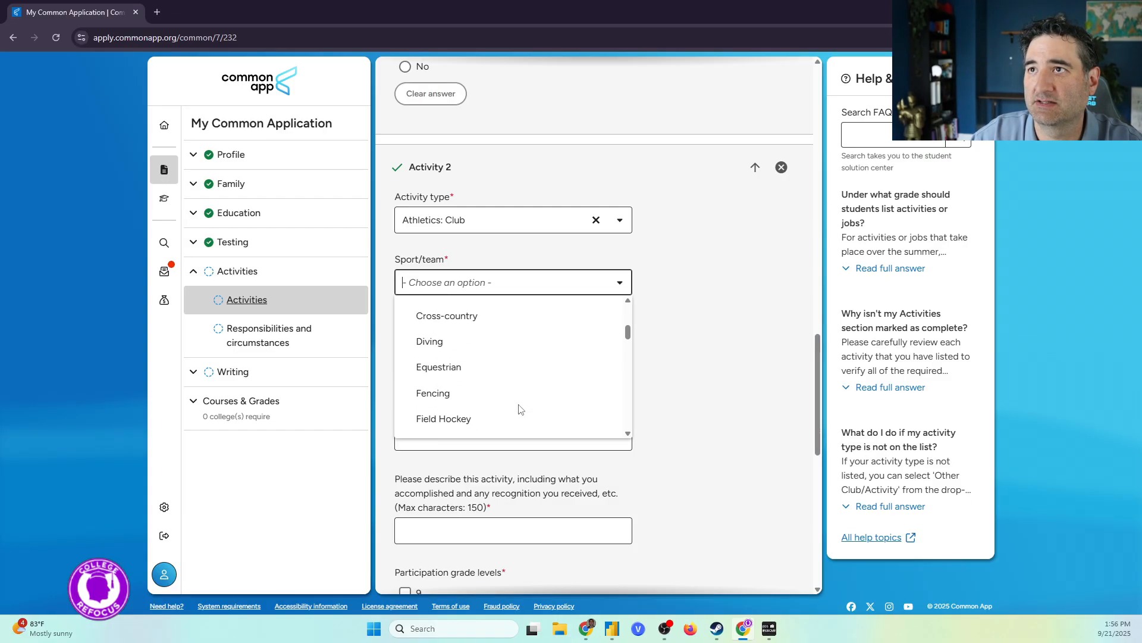
click(450, 220)
click(462, 309)
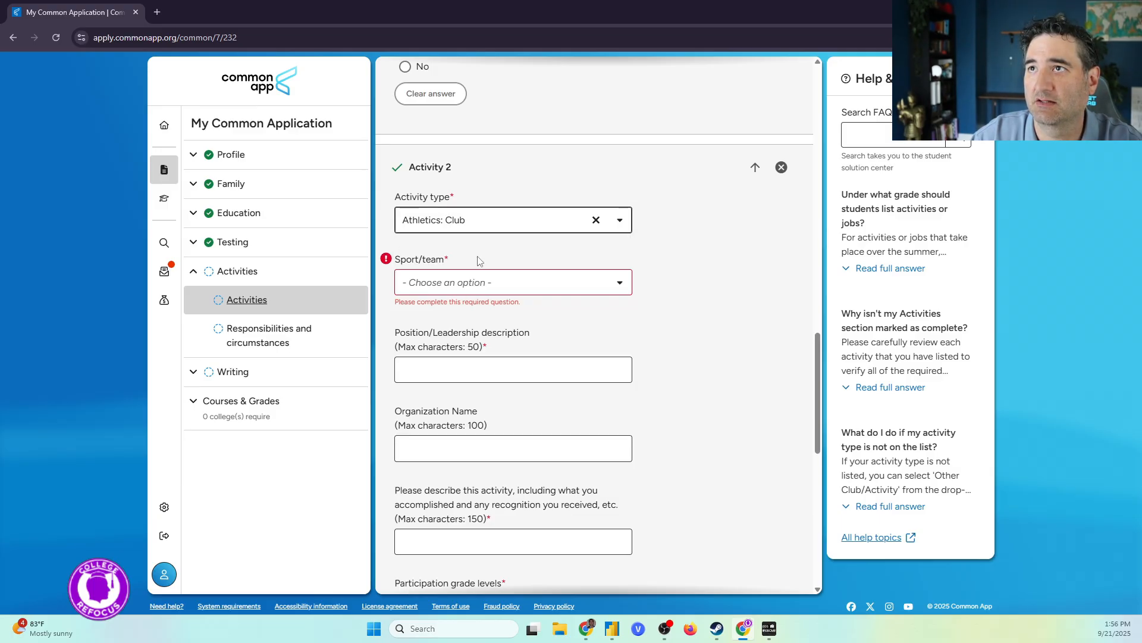
click(459, 283)
scroll(492, 401, down, 1)
scroll(493, 401, down, 4)
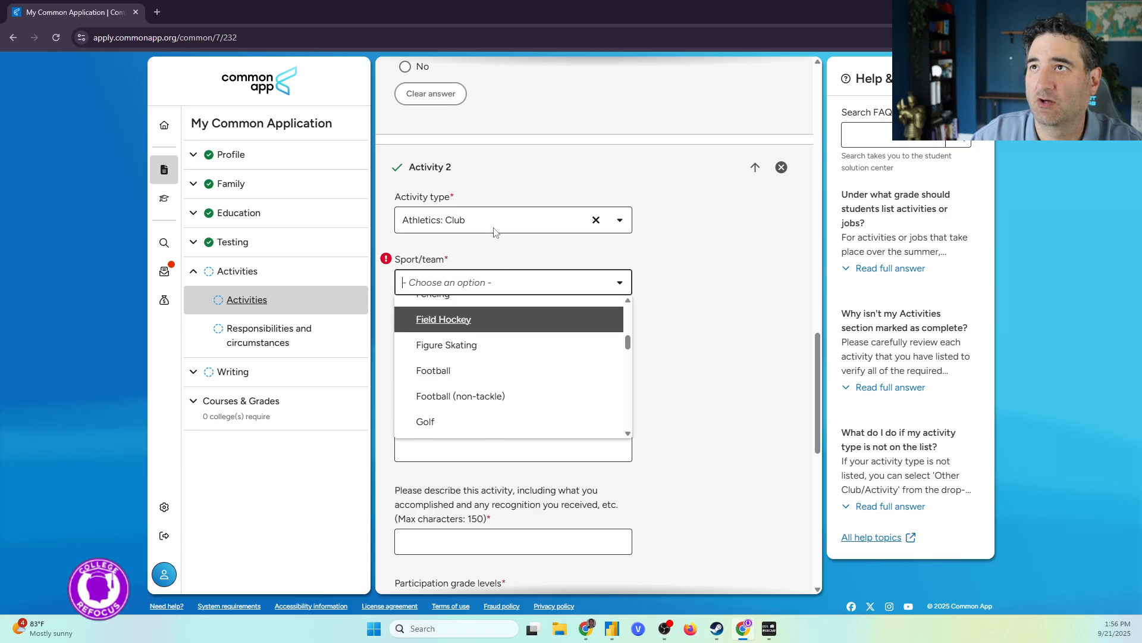
Step: Set the activity type of Activity 2 to Athletics: JV/Varsity and the sport/team to Baseball
click(480, 221)
click(478, 324)
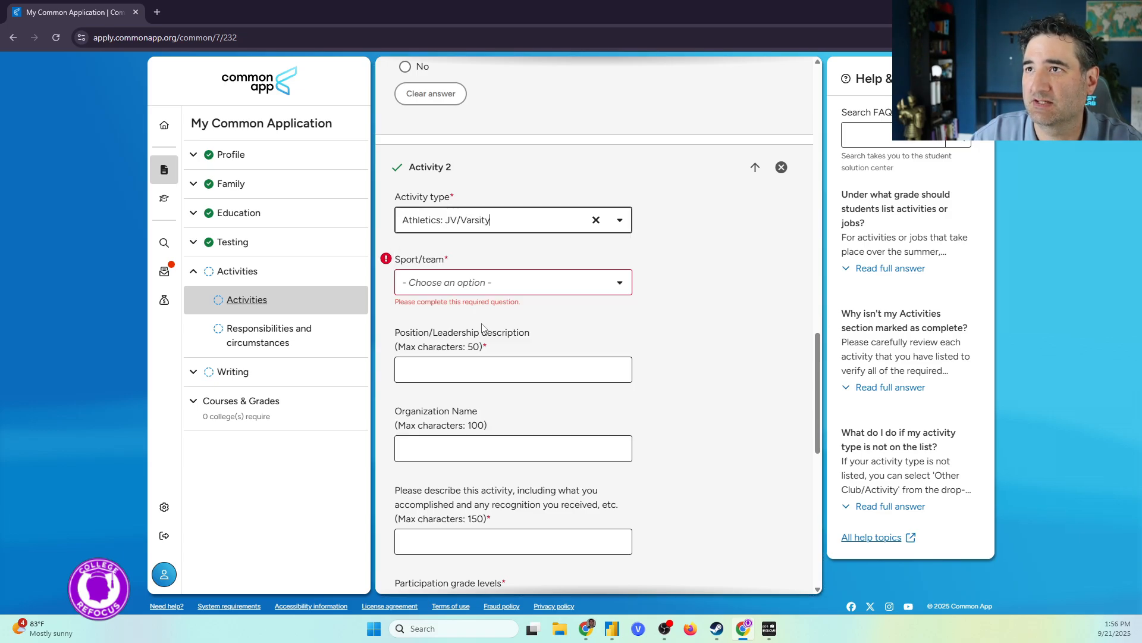
click(480, 283)
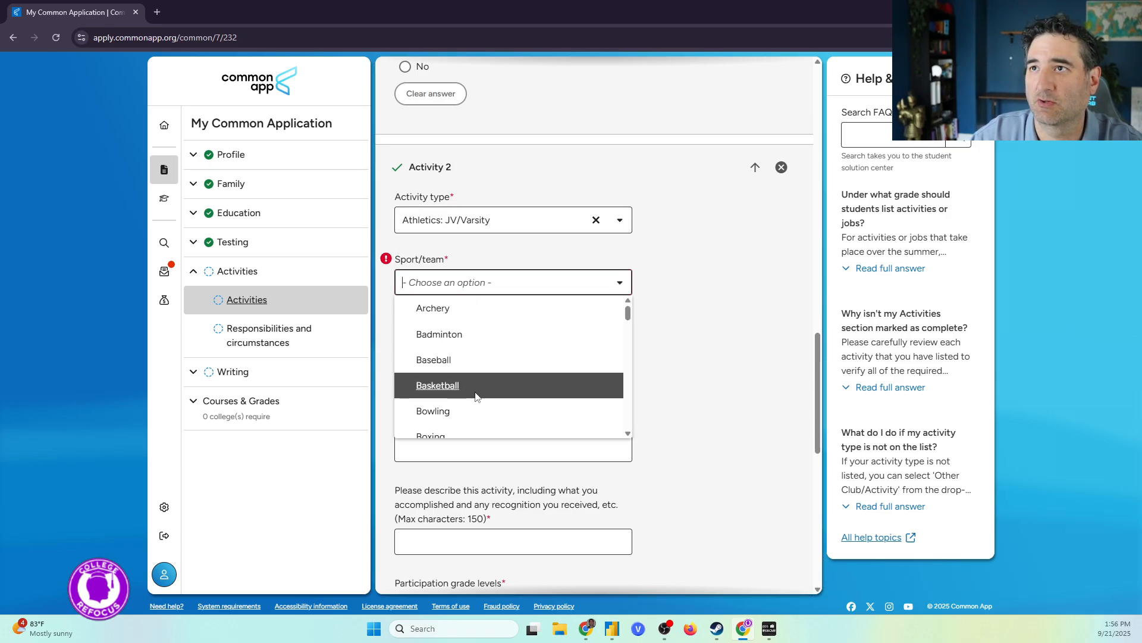
click(447, 359)
Step: Enter "Pitcher" as the position of Activity 2 and "xxxxxxxHS Baseball Team" as the organization name
click(494, 359)
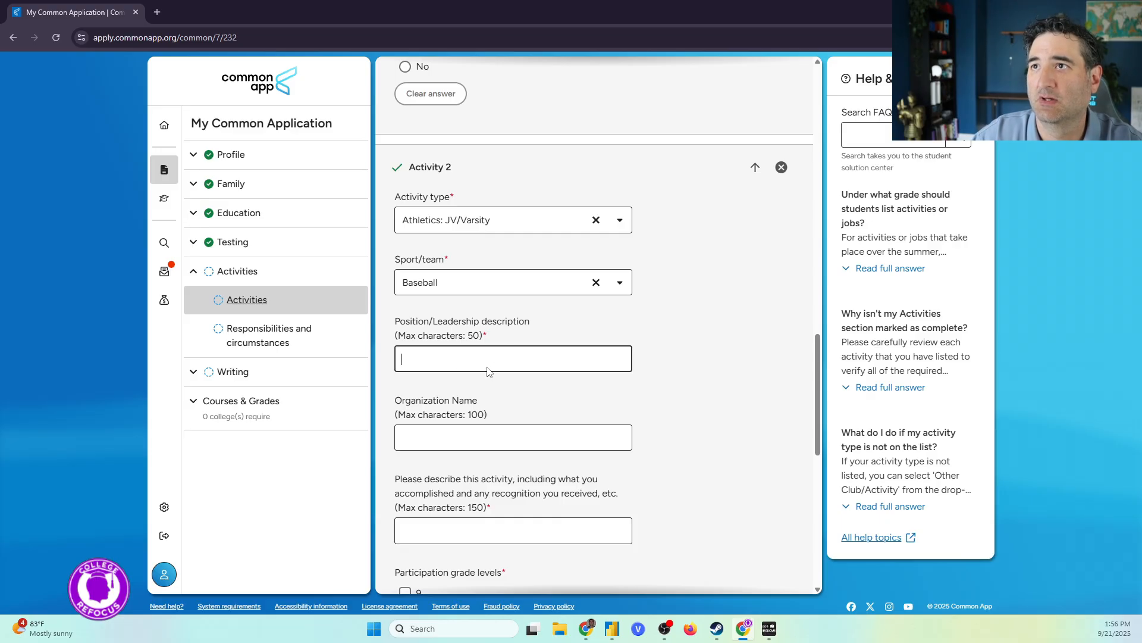
text(Pitcher)
click(450, 445)
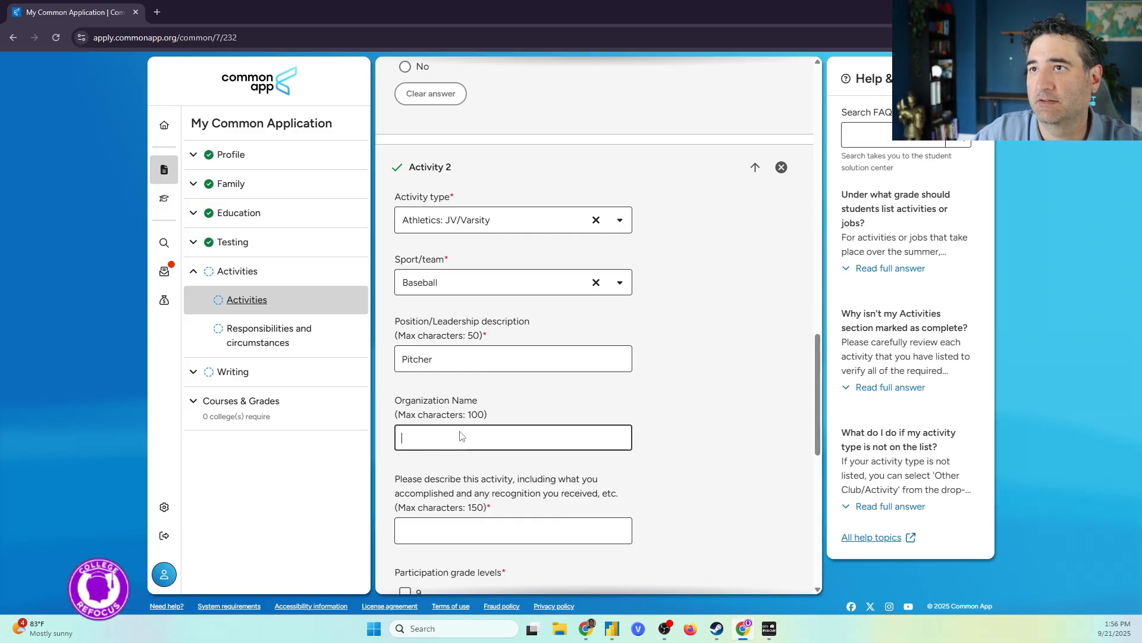
text(xxxxxxxHS)
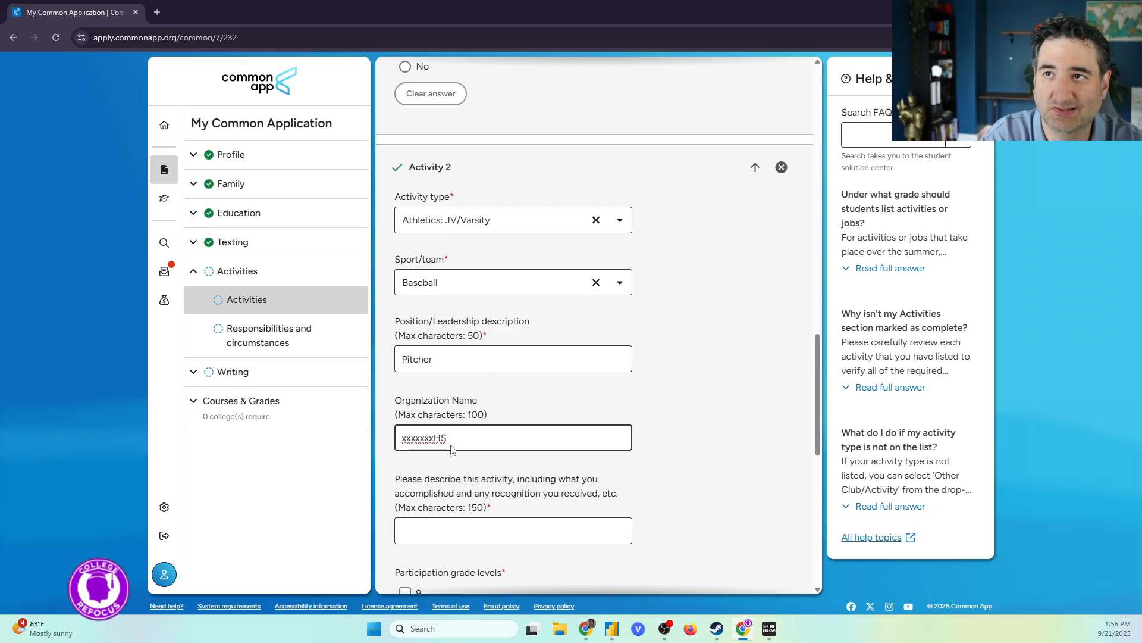
text( Baseball Team)
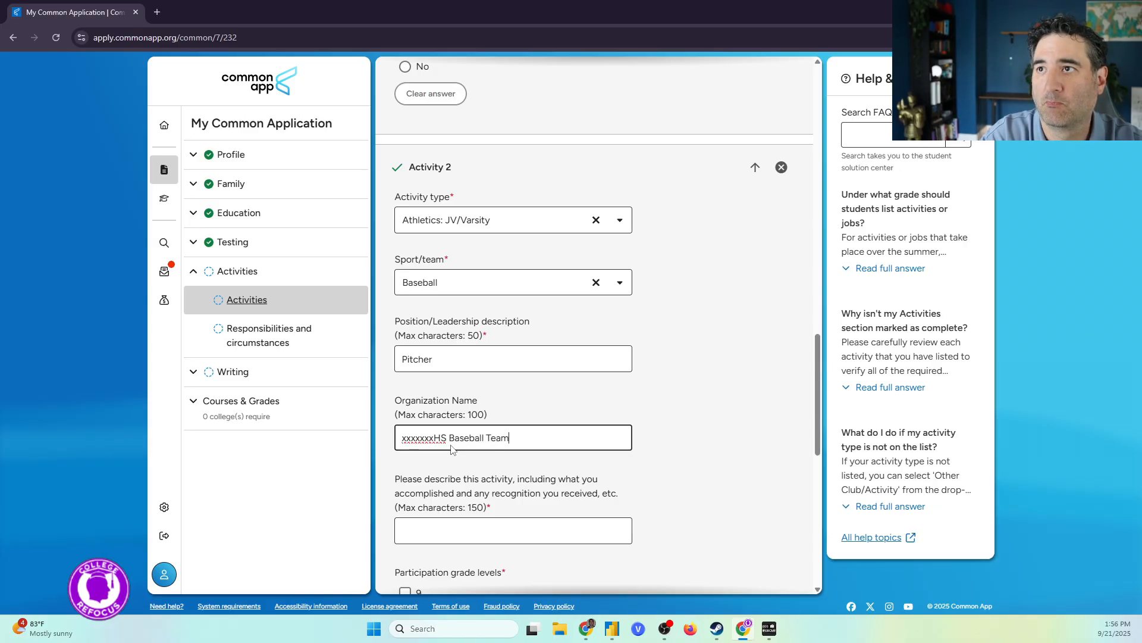
Step: Describe Activity 2 as "14 Home Runs, 2 no hitters, Captain of the Baseball Team. Took Team to State Finals 3 times."
key(Tab)
scroll(451, 449, down, 4)
text(14 Home Runs, 2 no hitters, Captain of the Baseball Team.  Took Team to State Finals 3 times.)
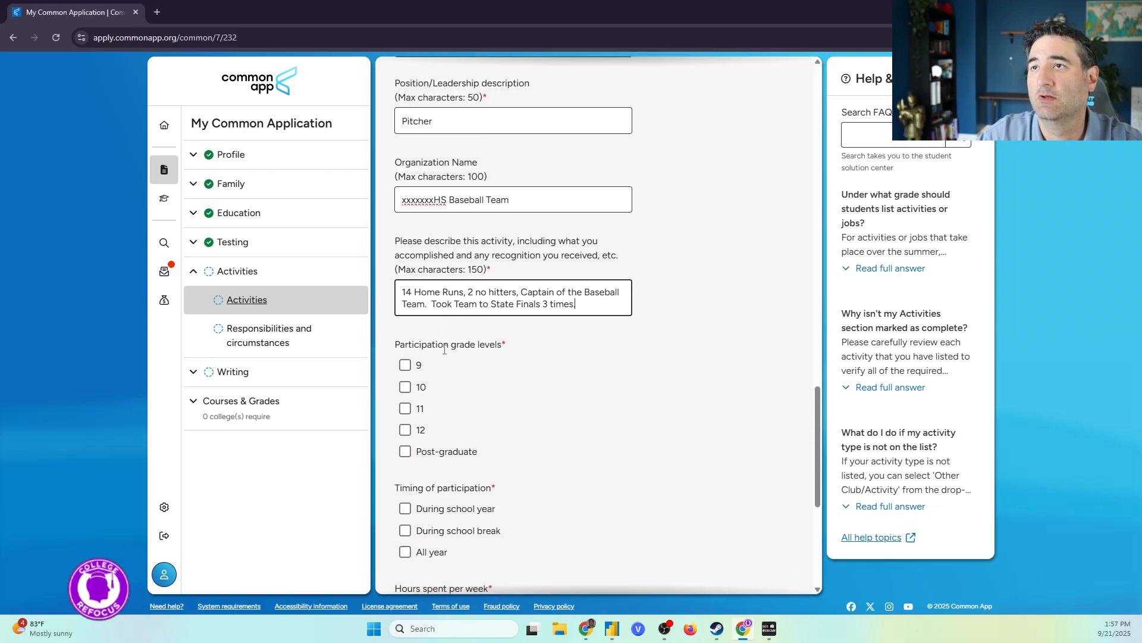
scroll(465, 169, up, 4)
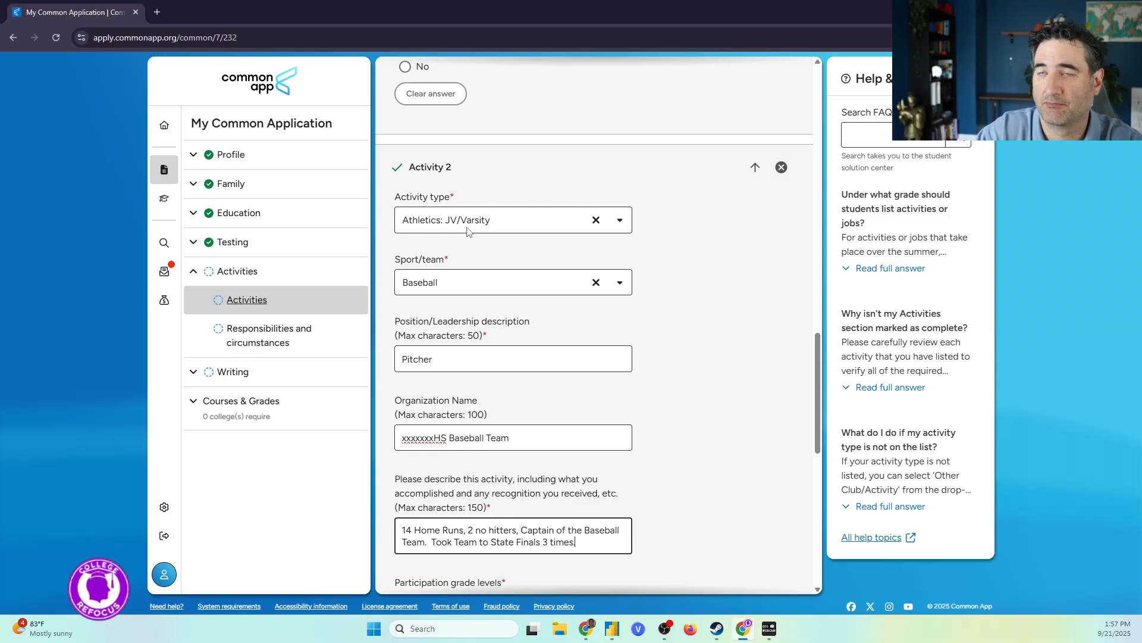
Step: Select 9, 10, 11 and 12 as the participation grade levels of Activity 2
scroll(636, 434, down, 2)
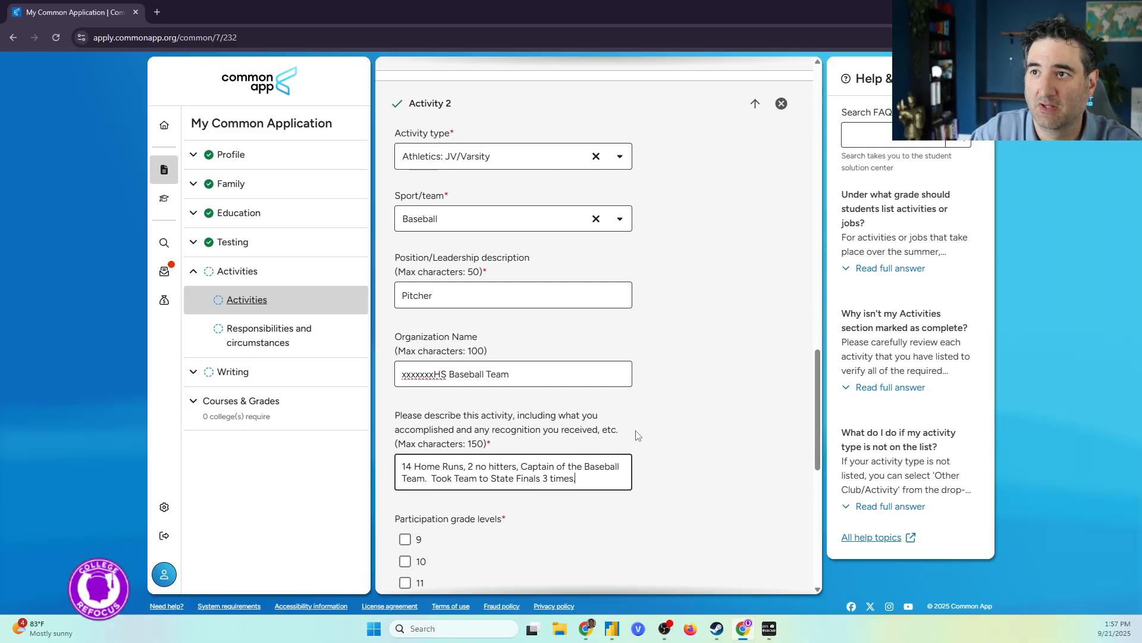
scroll(637, 435, down, 1)
click(405, 424)
click(405, 446)
click(407, 468)
click(406, 489)
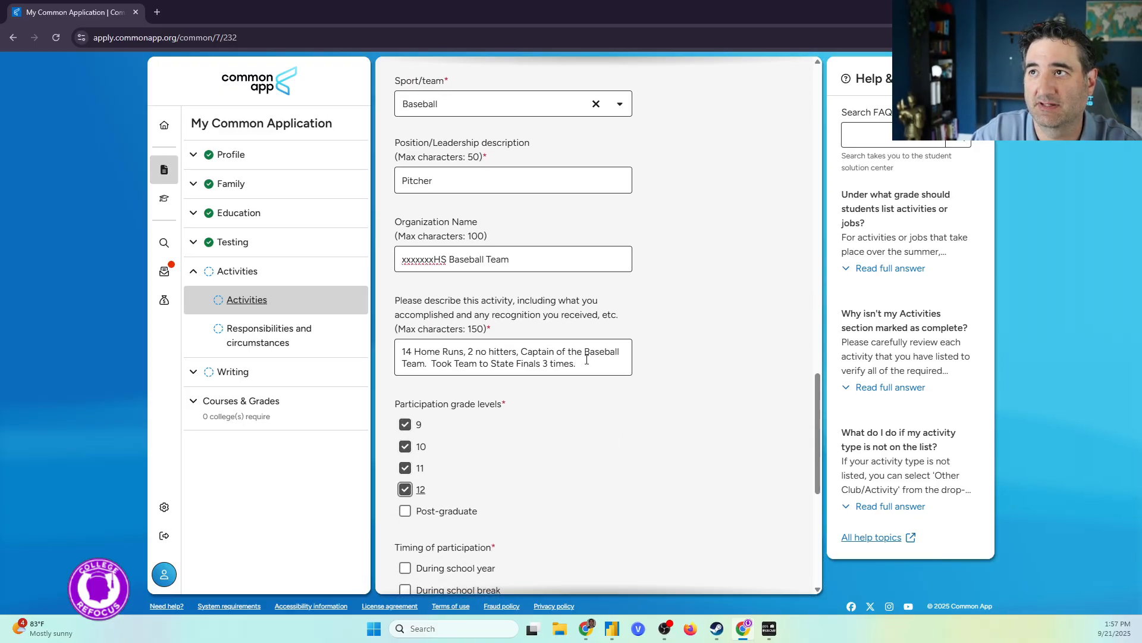
Step: Select During school year, During school break and All year as the timing of participation for Activity 2
scroll(601, 452, down, 3)
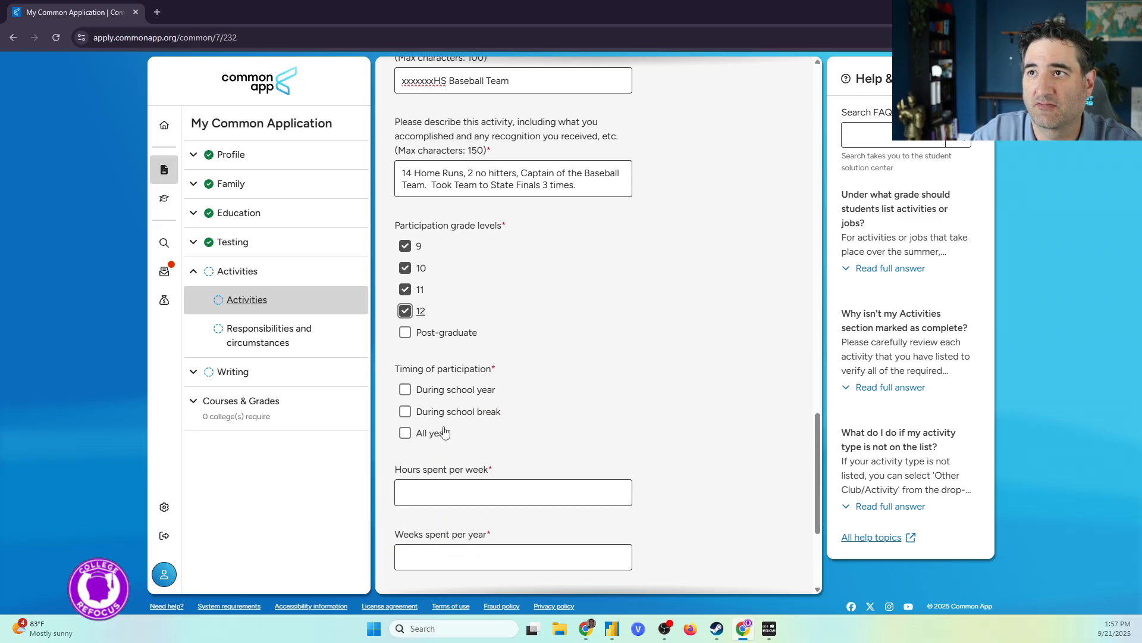
click(433, 393)
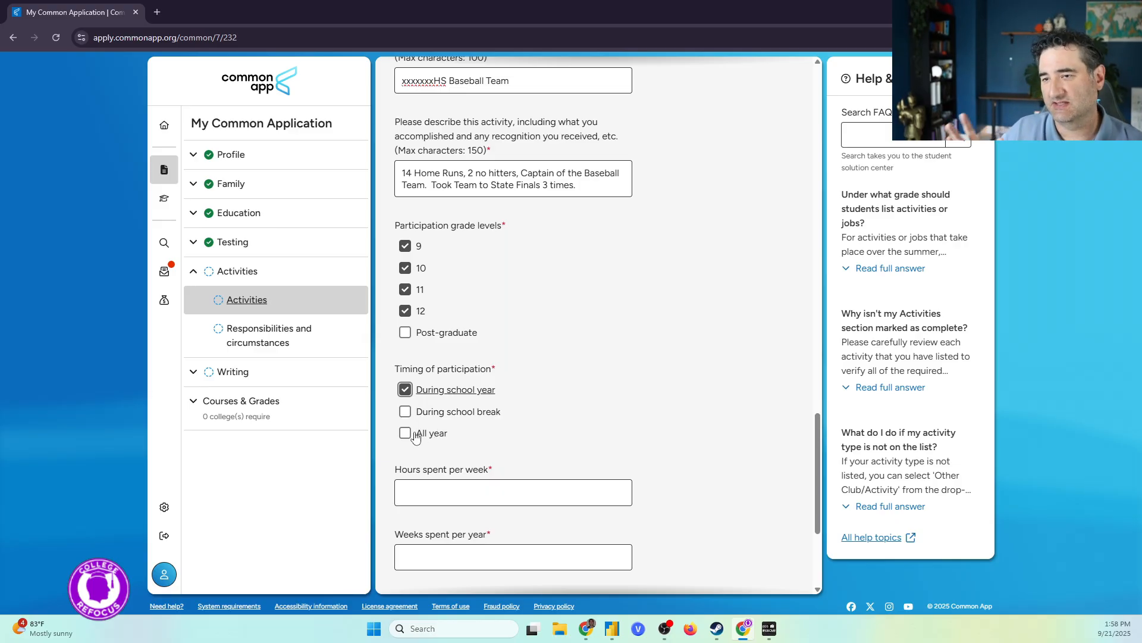
click(464, 414)
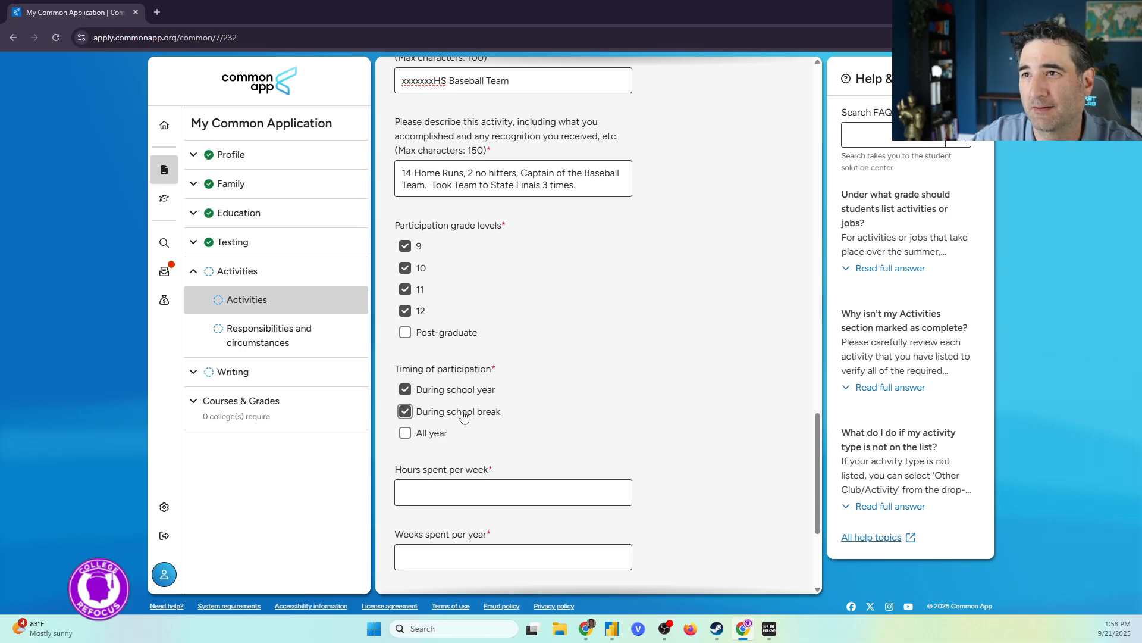
click(439, 435)
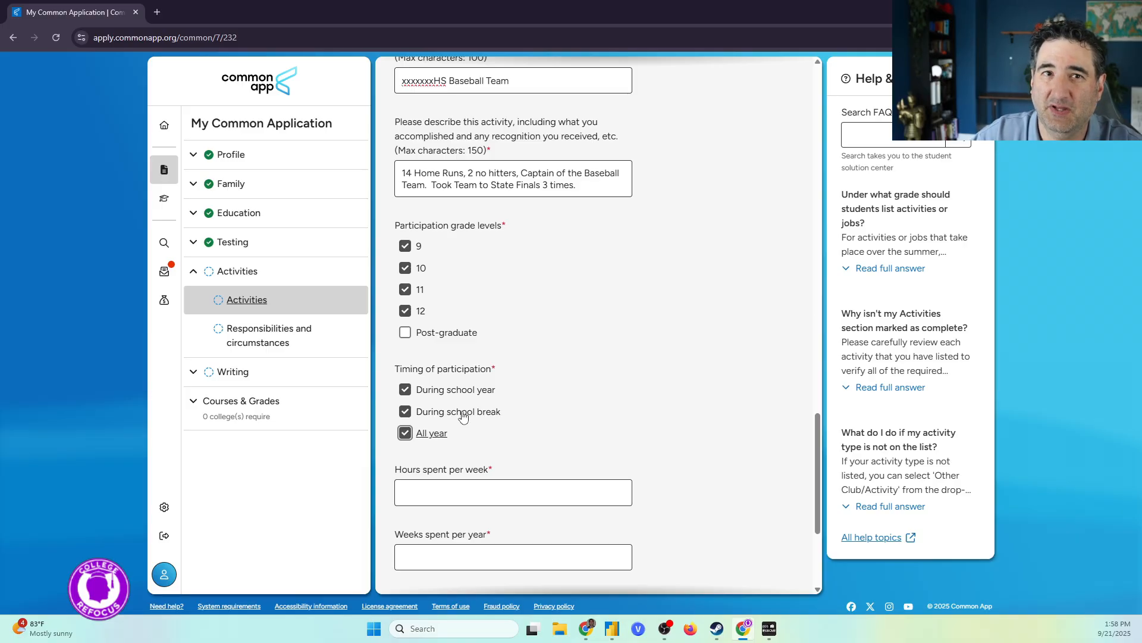
Step: Set the time spent on Activity 2 to 5 hours per week and 9 weeks per year
scroll(500, 458, down, 1)
click(470, 435)
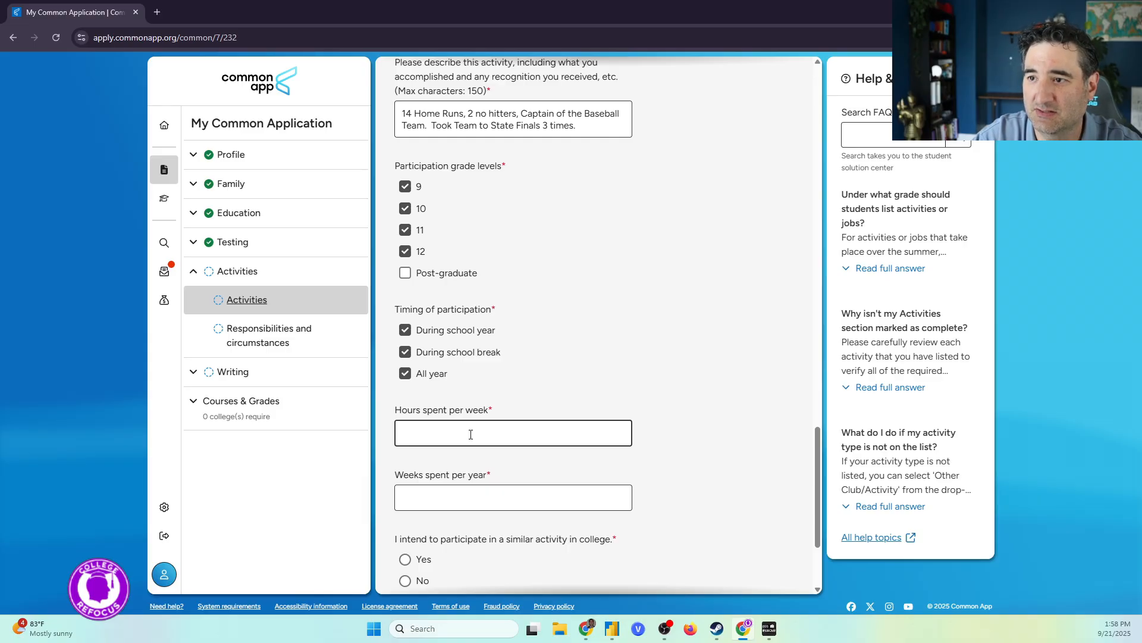
text(5)
click(434, 498)
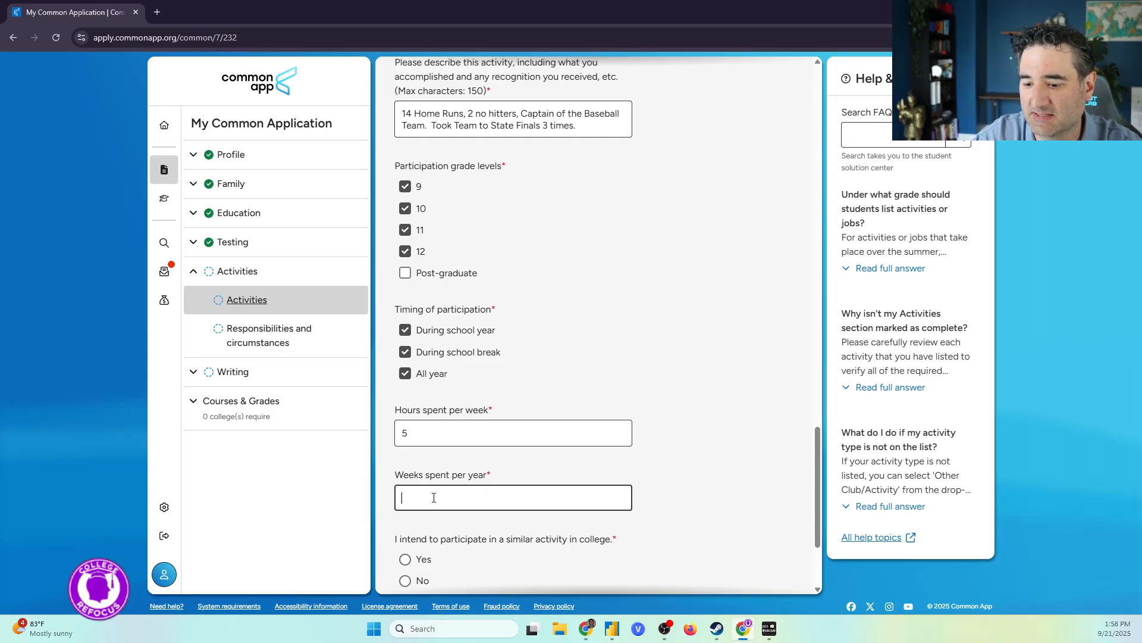
text(9)
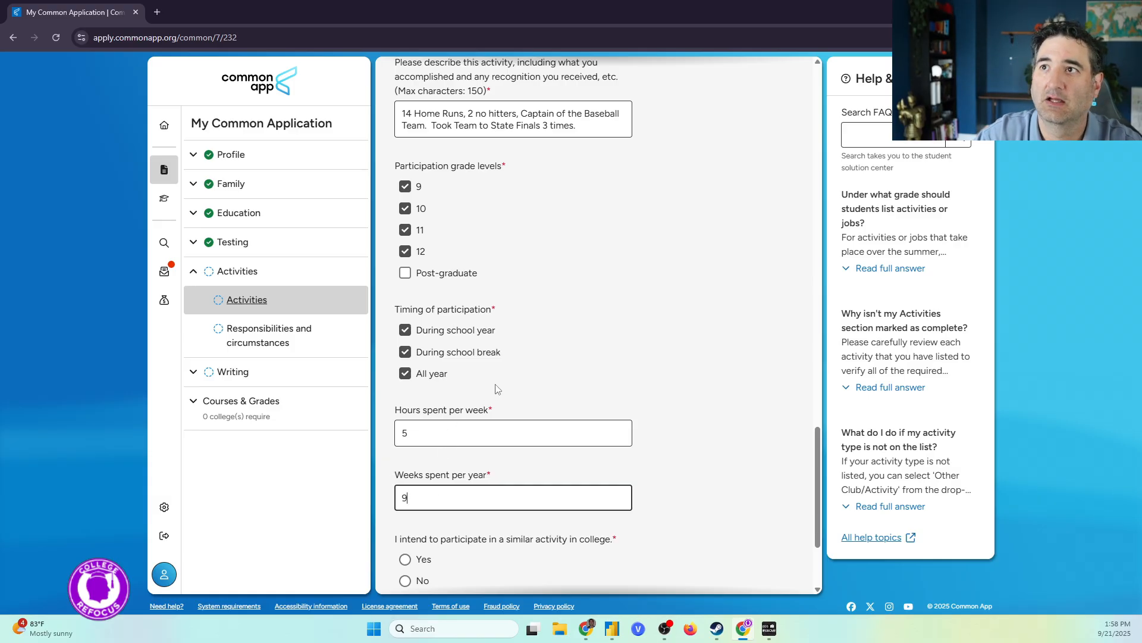
Step: Answer No to the intention of participating in an activity similar to Activity 2 in college
scroll(501, 384, down, 3)
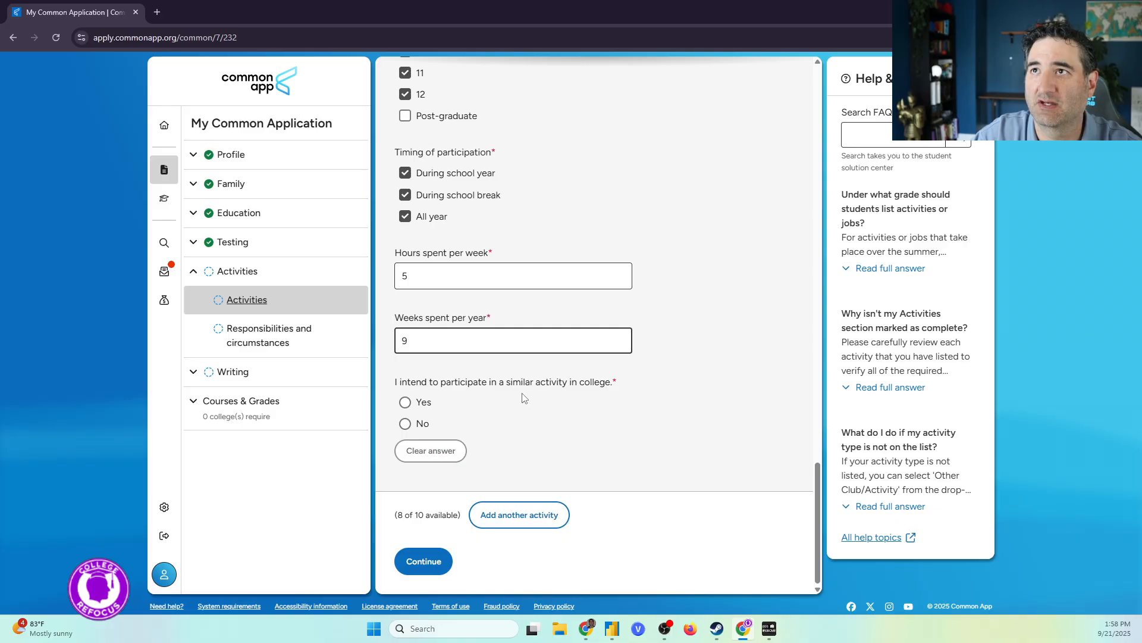
drag(401, 382, 608, 386)
click(477, 428)
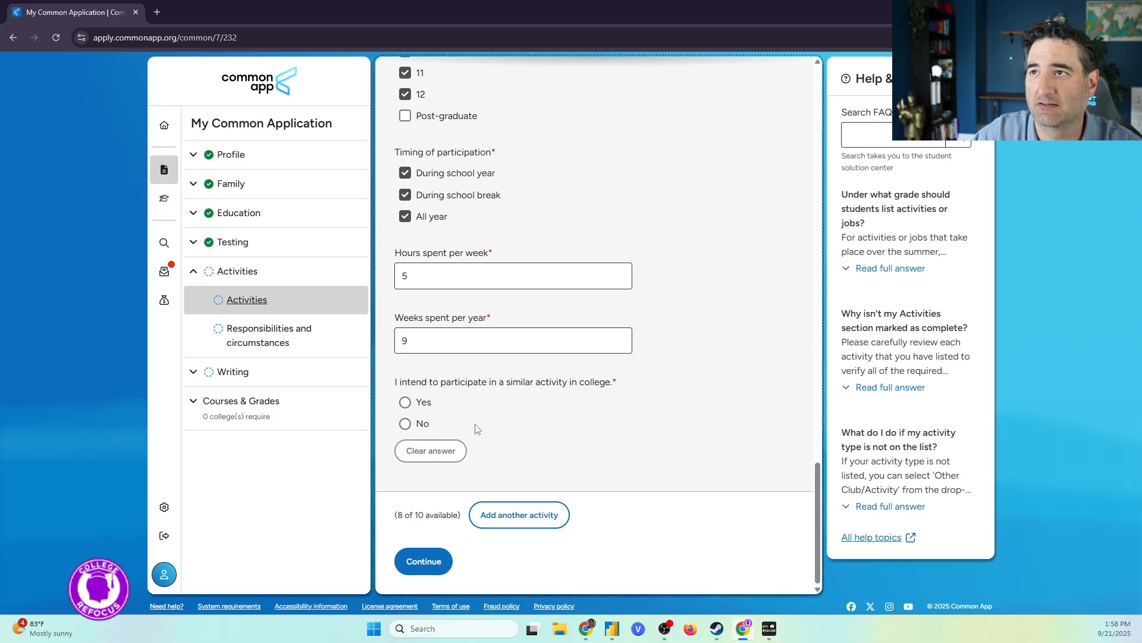
click(406, 423)
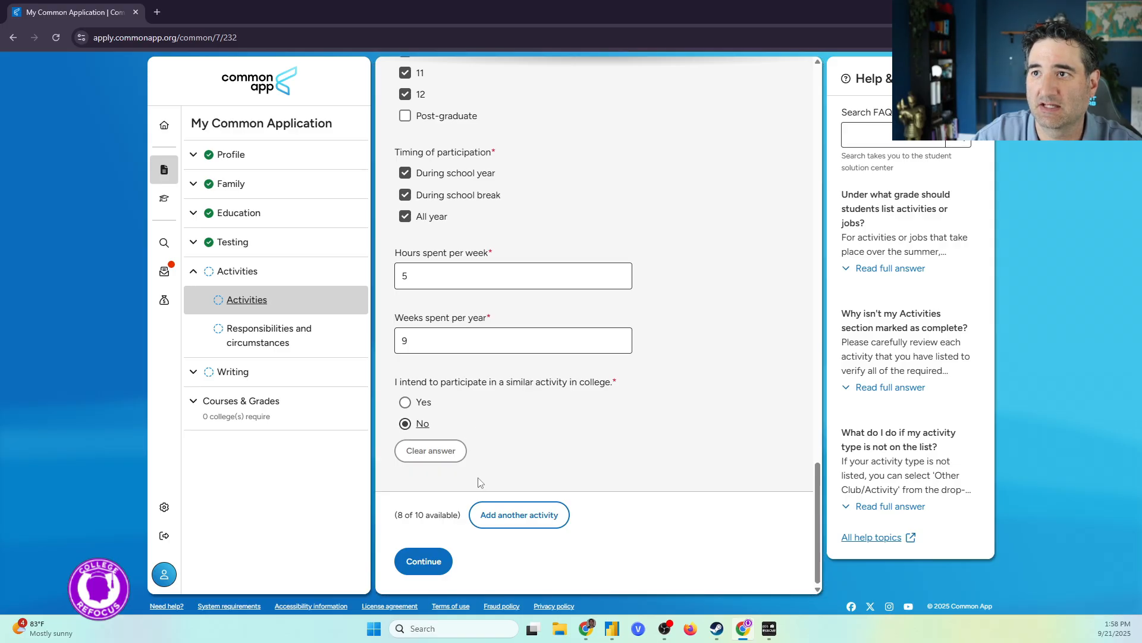
Step: Add a third activity and set its activity type to Community Service (Volunteer)
click(425, 562)
click(526, 226)
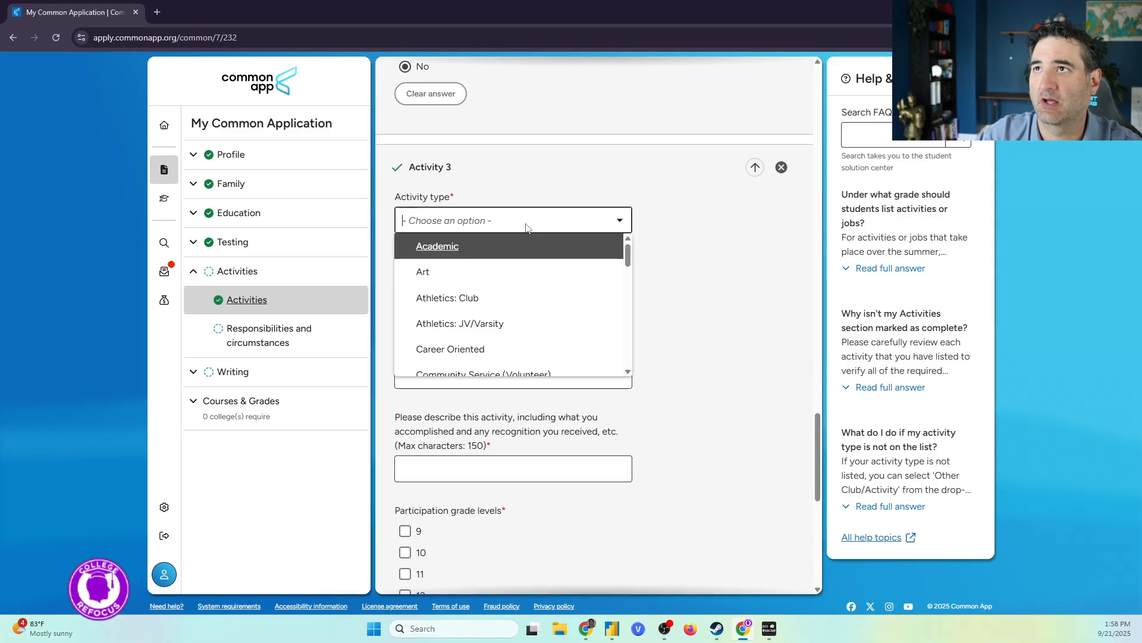
scroll(518, 298, down, 4)
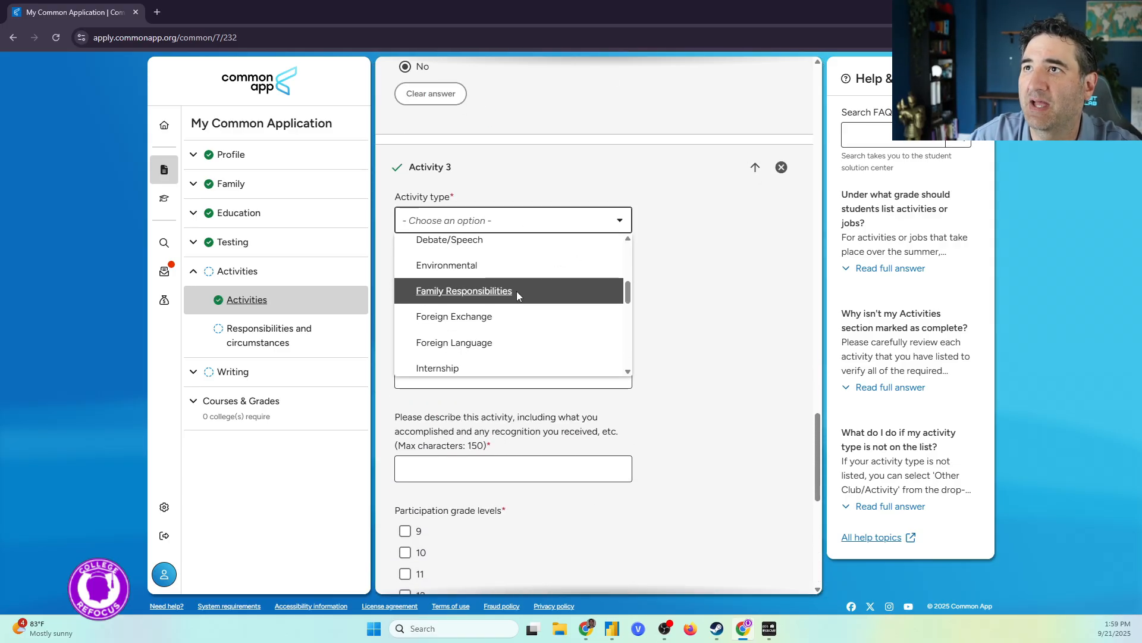
scroll(512, 310, down, 3)
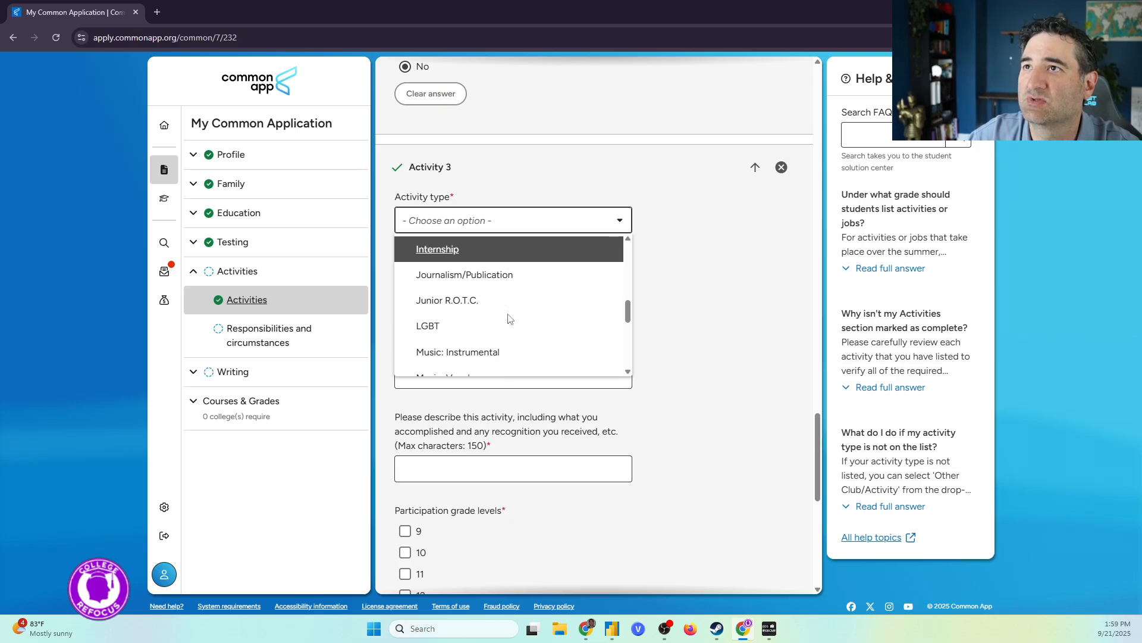
scroll(522, 324, up, 1)
scroll(520, 327, down, 2)
scroll(527, 333, down, 4)
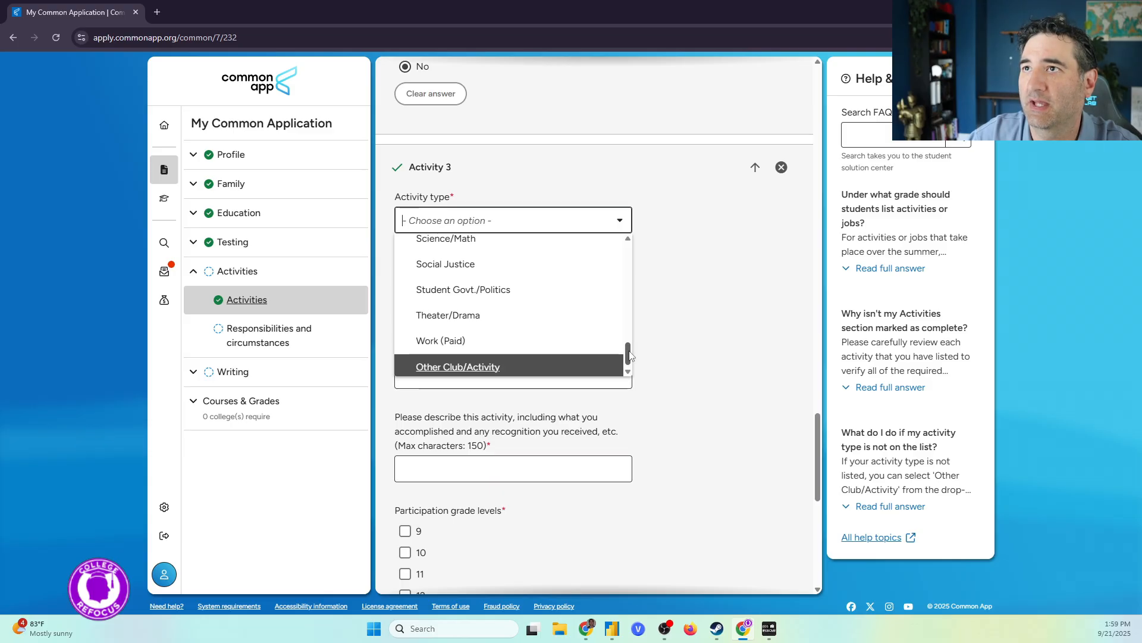
drag(630, 355, 641, 263)
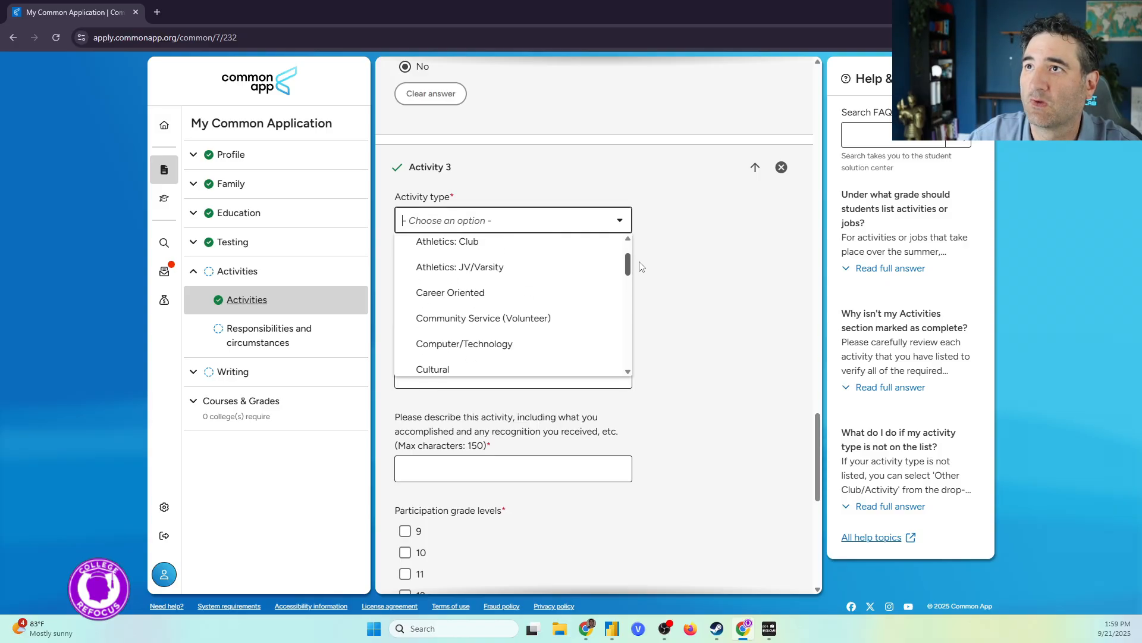
click(515, 321)
Step: Enter "Created my Own Non Profit" as the position/leadership description of Activity 3
click(463, 295)
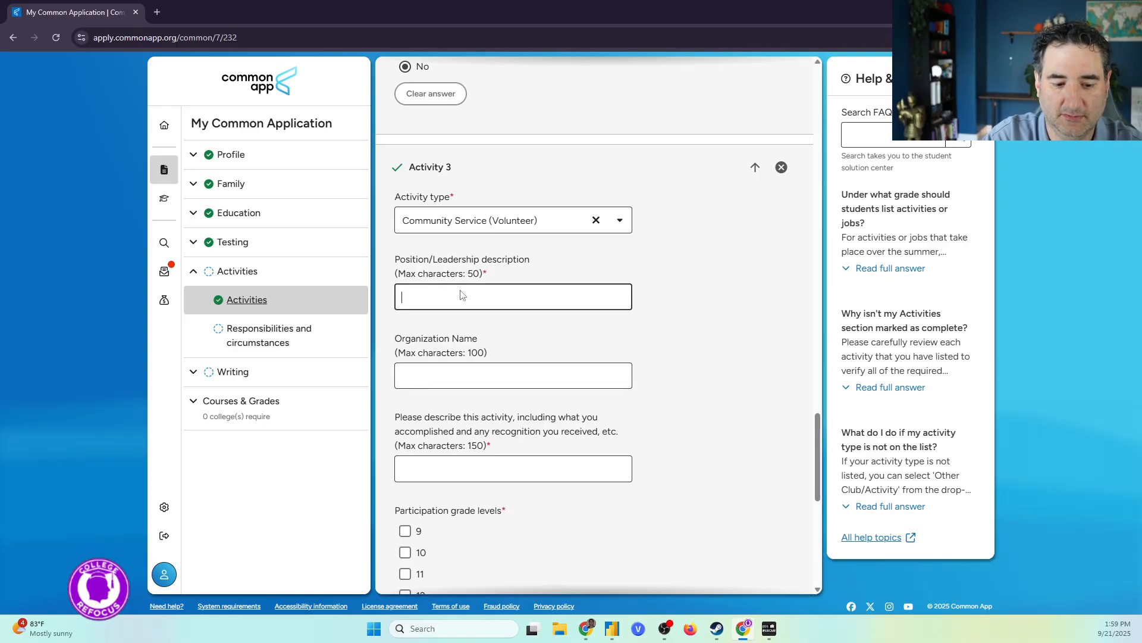
text(Created)
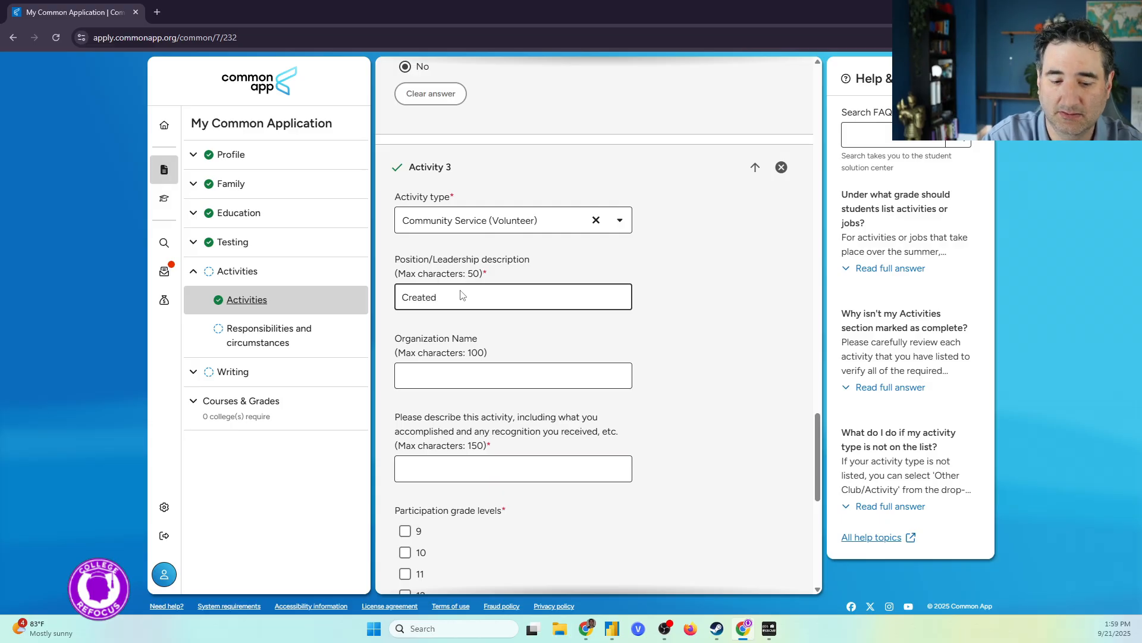
text( my Own )
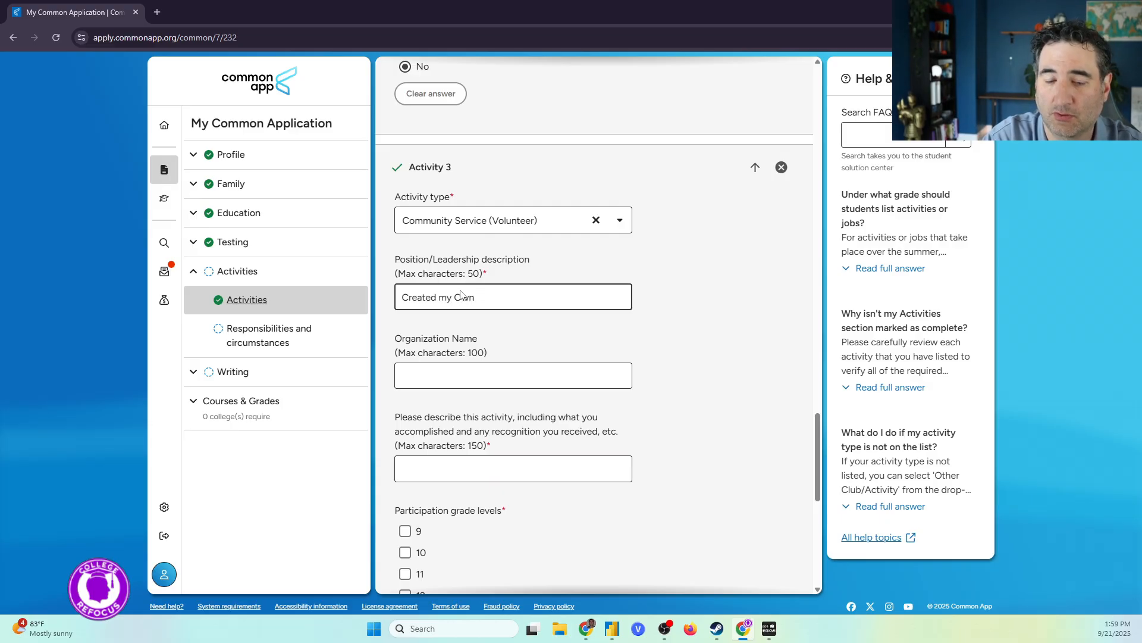
text(Non)
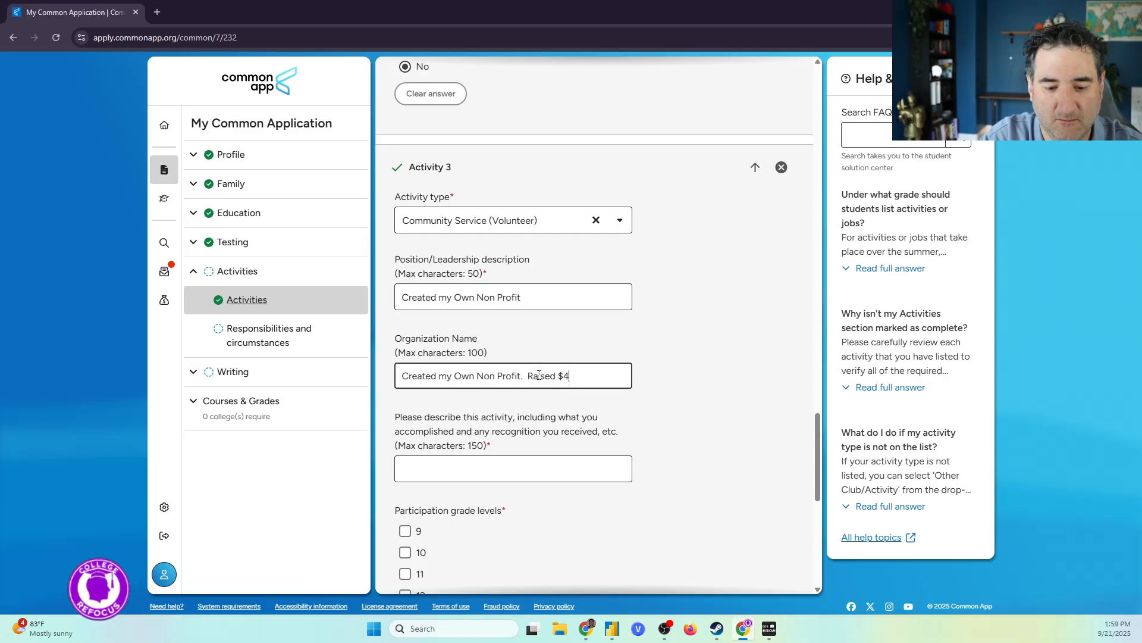
Step: Complete the Activity 3 organization name text as "Created my Own Non Profit. Raised $40,000 for Cancer Research and gave it to St. Judes"
text(0,000 for Cancer Research)
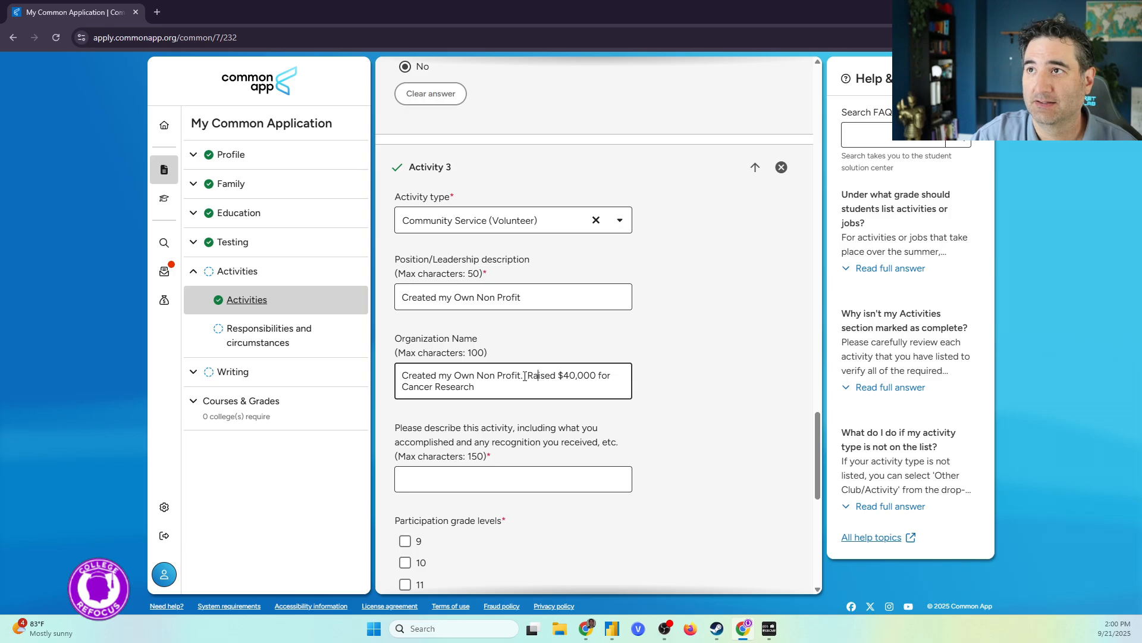
click(525, 376)
text(Research)
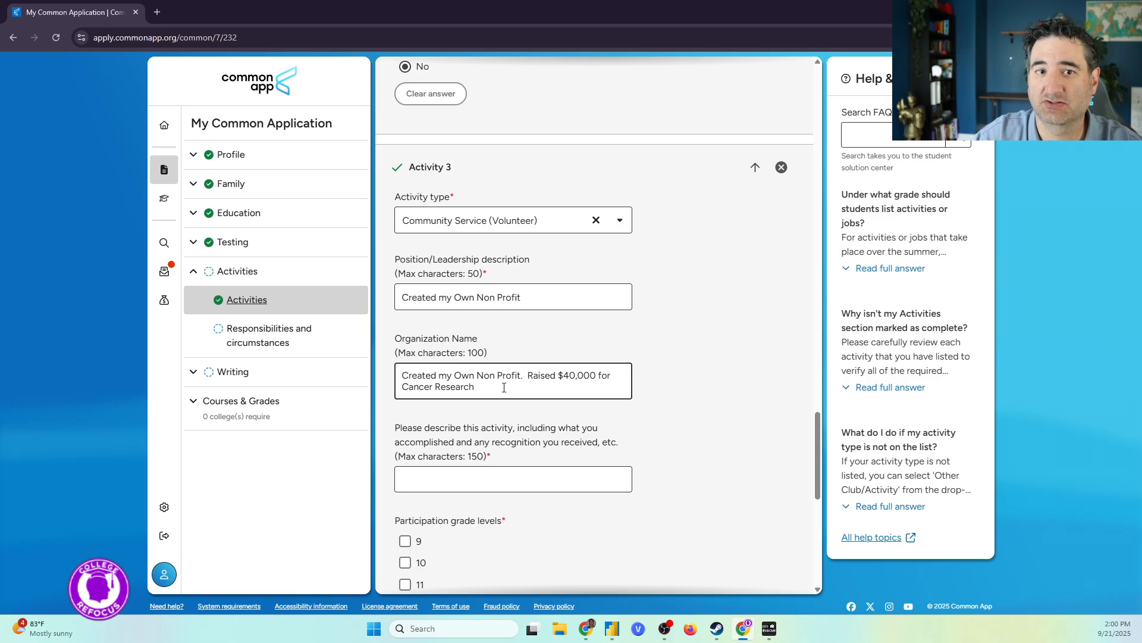
text( and)
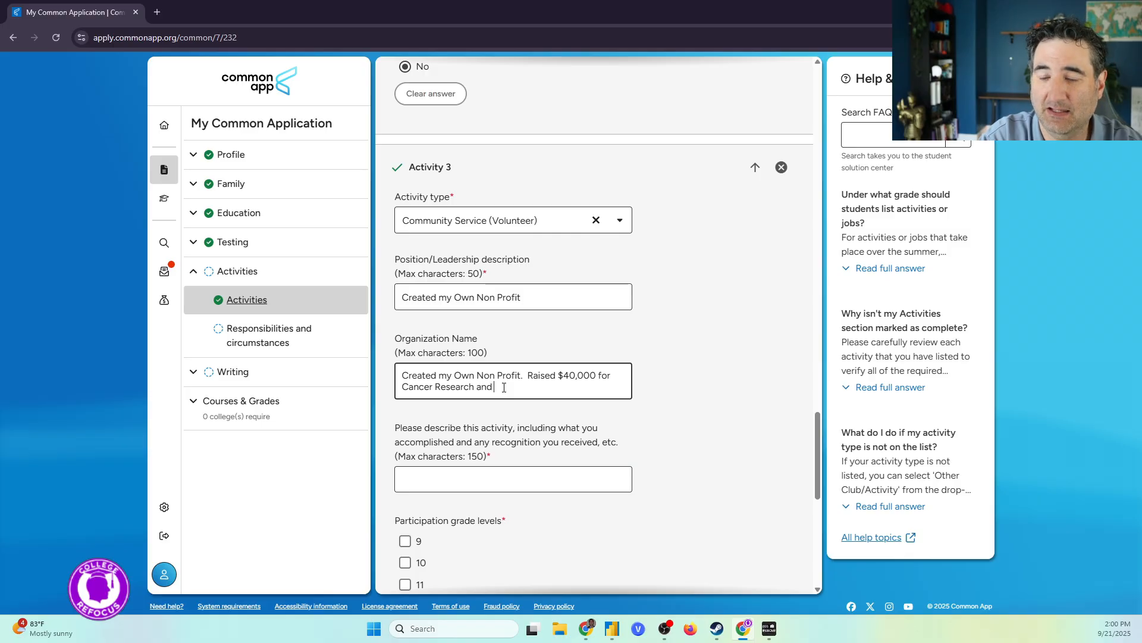
text( gave it to St. Judes)
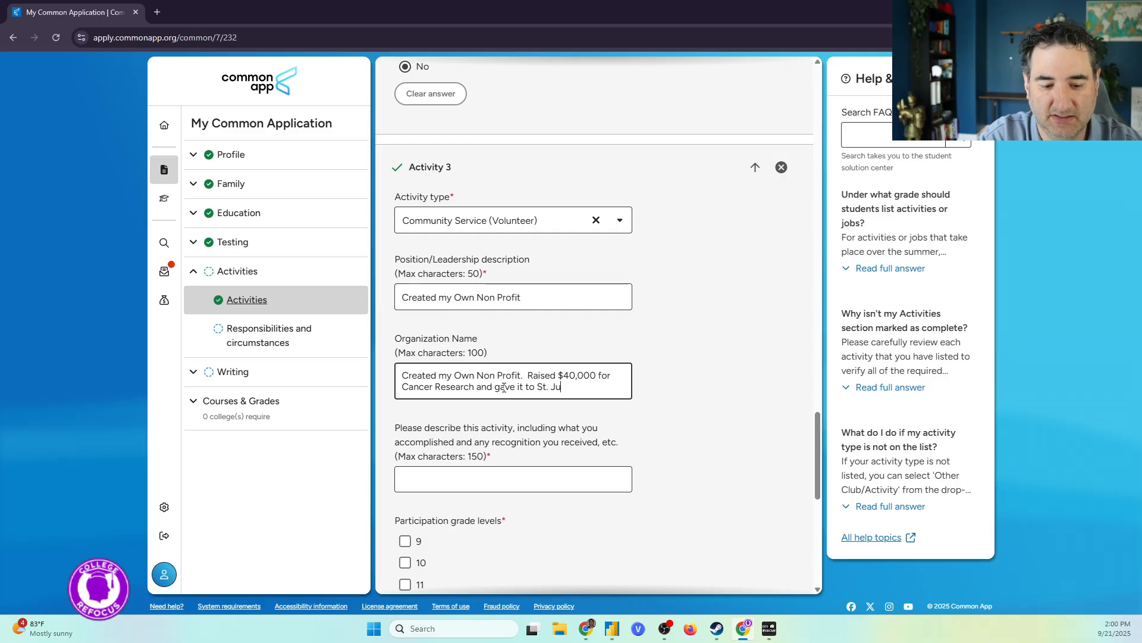
Step: Move the whole text from the organization name of Activity 3 into its activity description
click(521, 478)
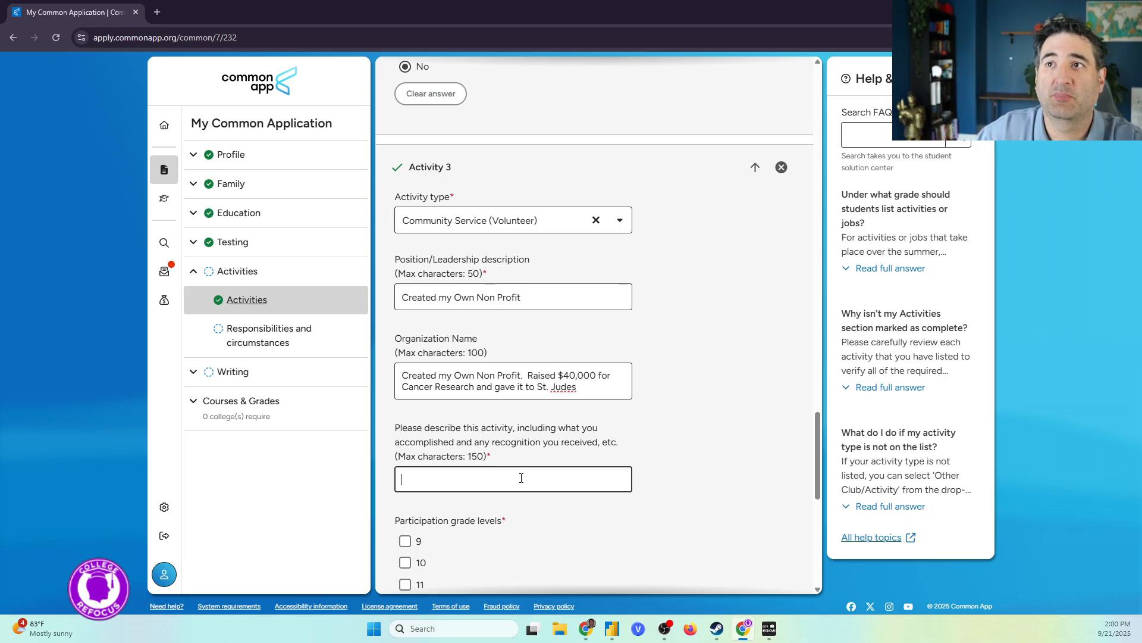
click(560, 374)
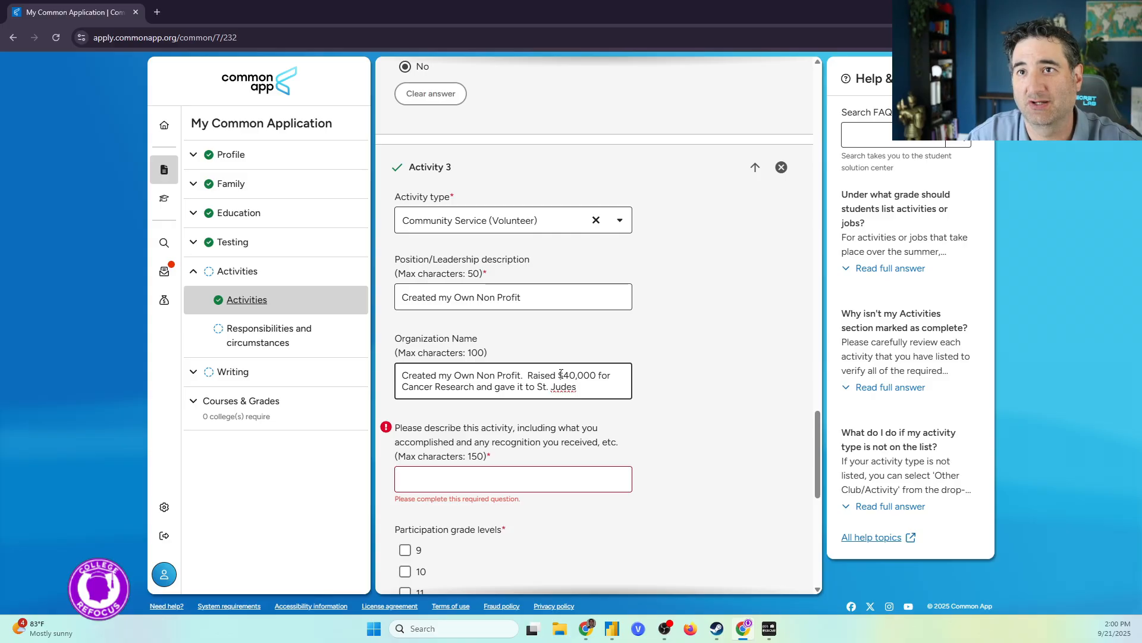
click(461, 476)
drag(606, 389, 381, 370)
key(ctrl+x)
click(459, 473)
key(ctrl+v)
Step: Enter a first name followed by "Cancer Research" as the organization name of Activity 3
click(434, 376)
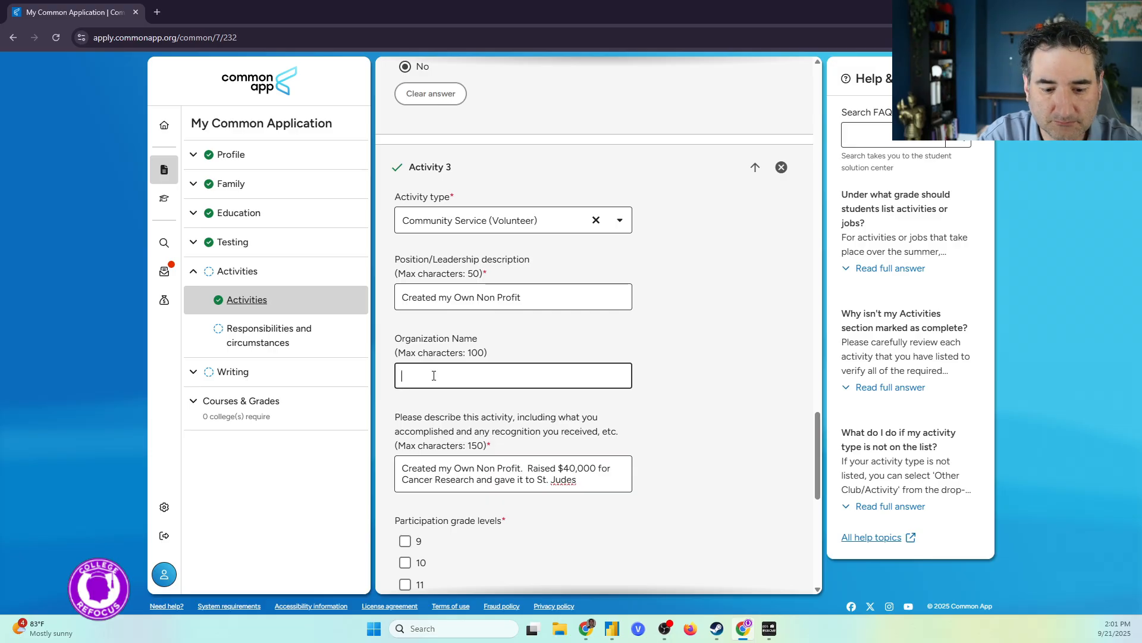
text(Kevin C)
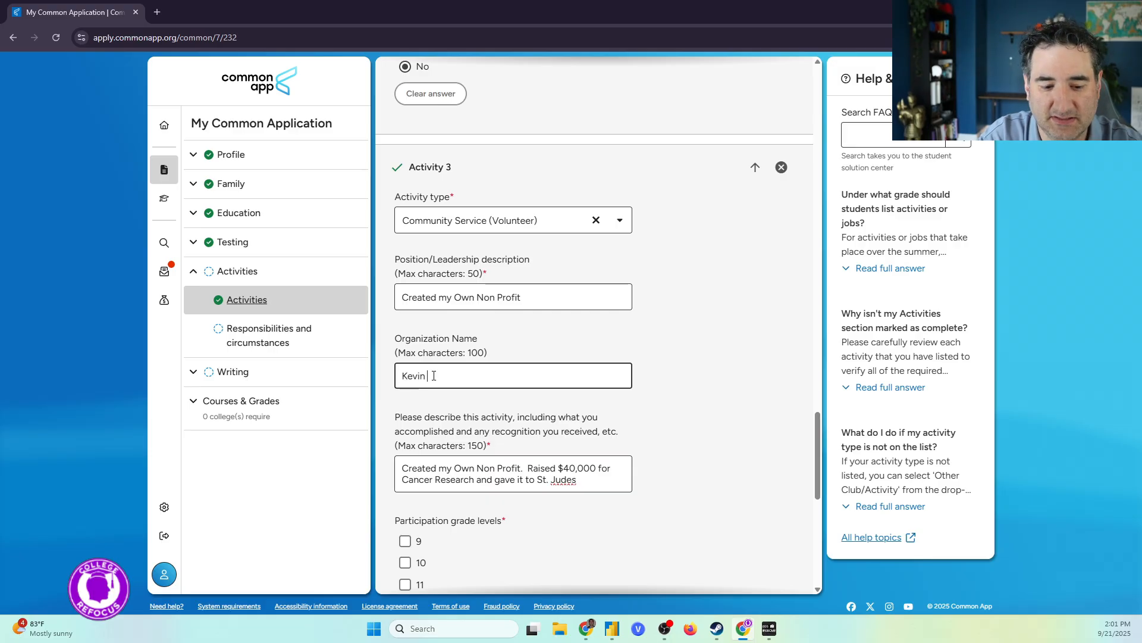
text(ancer )
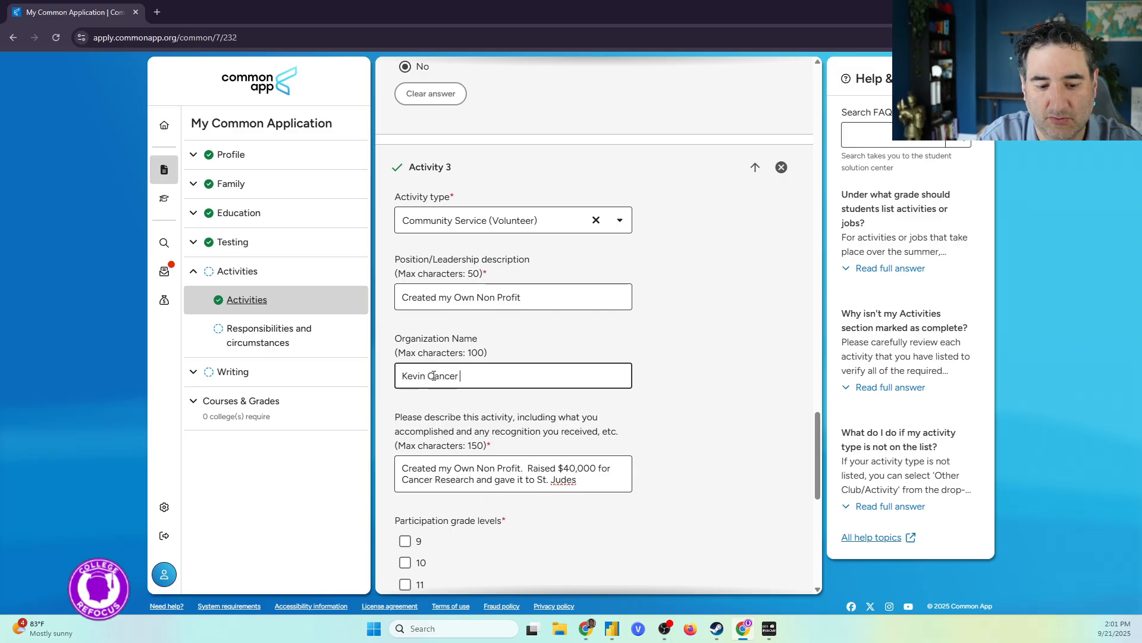
text(Research)
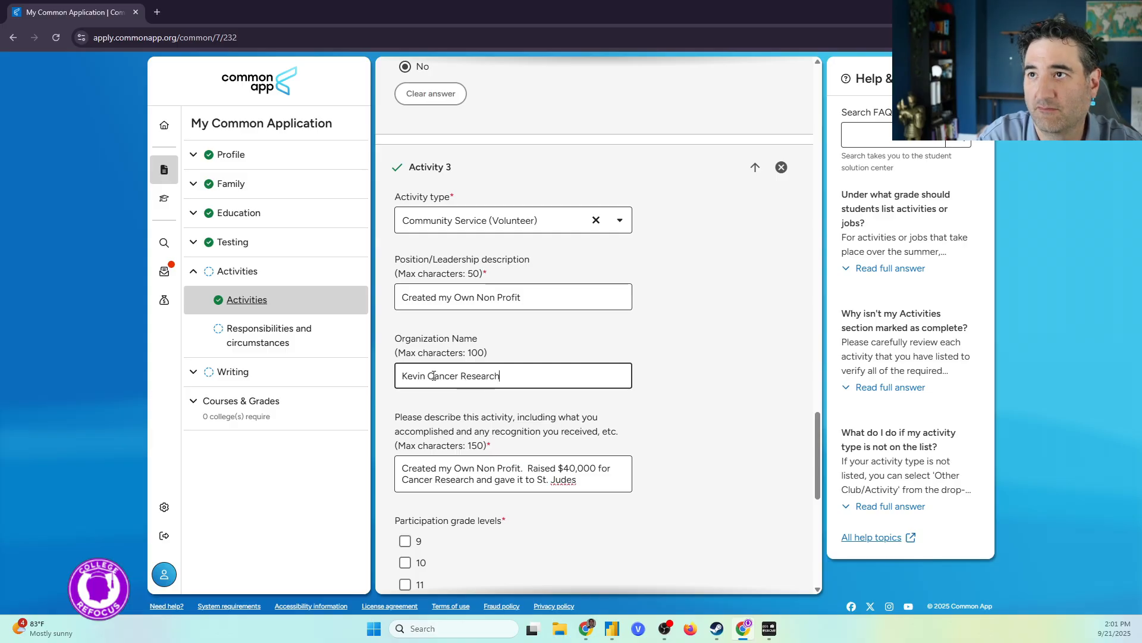
Step: Select 9, 10, 11 and 12 as the participation grade levels of Activity 3
scroll(517, 424, down, 4)
click(406, 304)
click(405, 325)
click(405, 346)
click(405, 368)
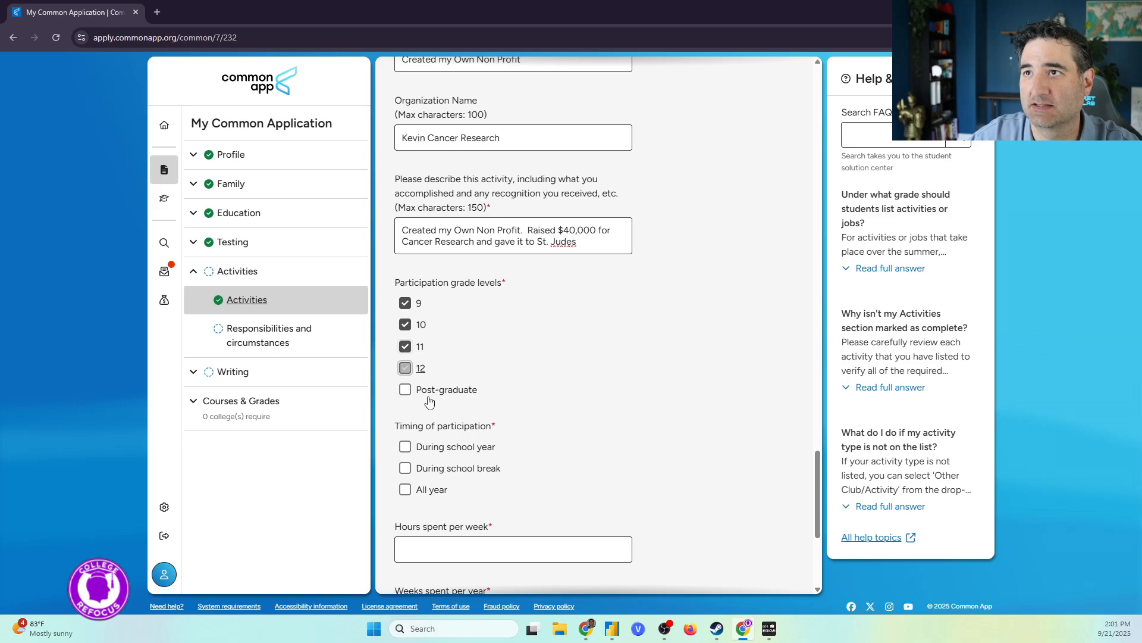
Step: Select All year as the timing of participation for Activity 3
scroll(408, 458, down, 2)
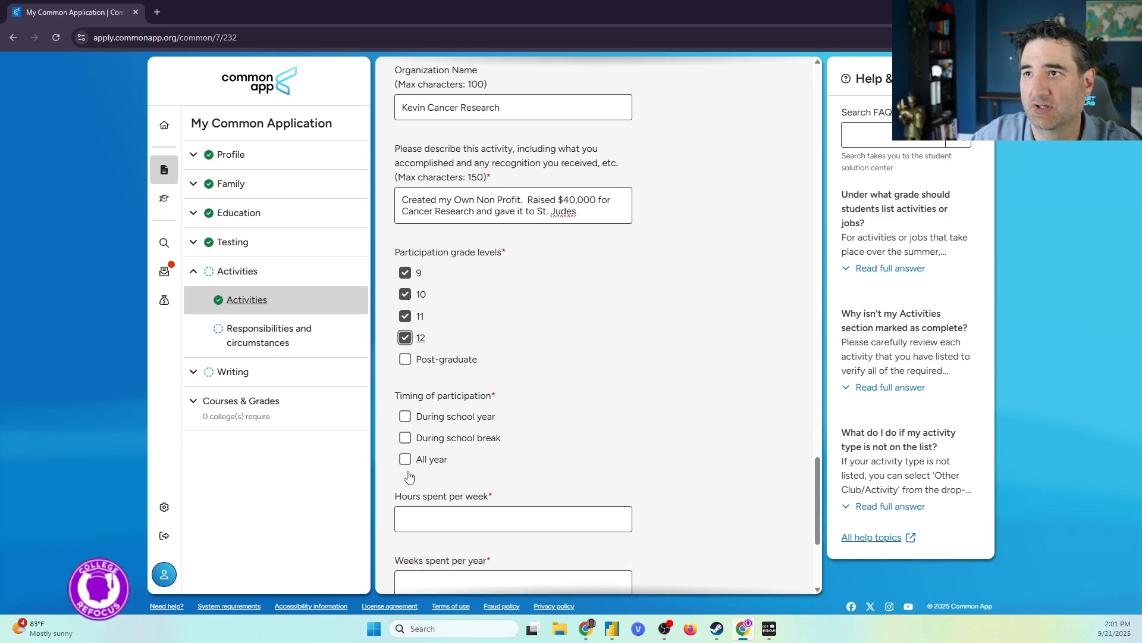
click(401, 378)
click(401, 374)
Step: Set the time spent on Activity 3 to 6 hours per week and 52 weeks per year
scroll(439, 425, down, 1)
click(439, 377)
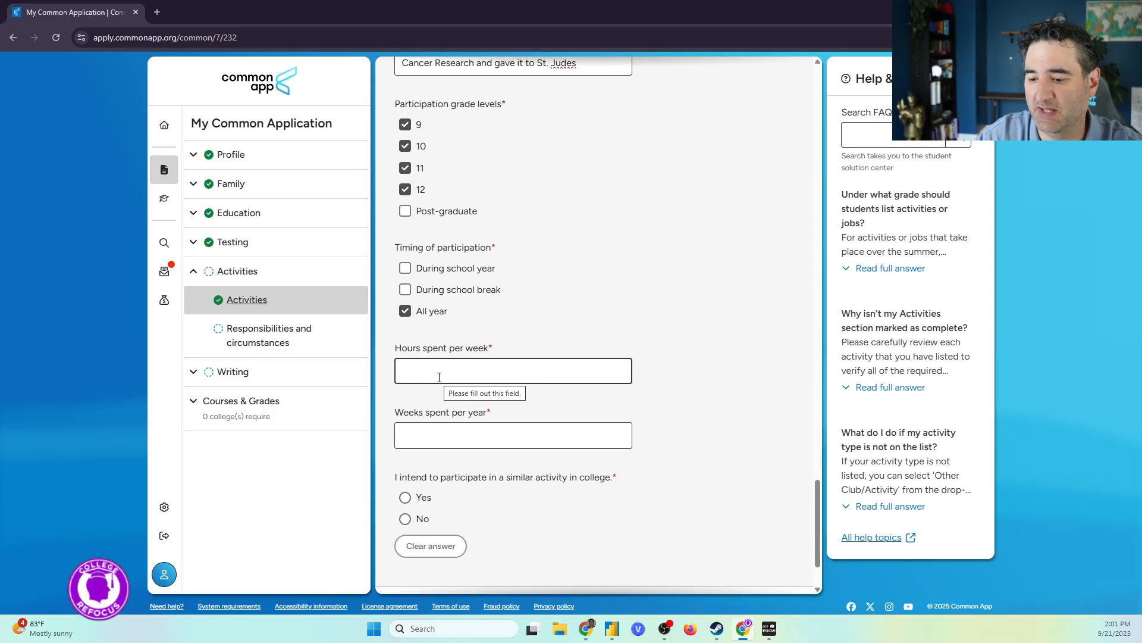
text(6)
click(447, 433)
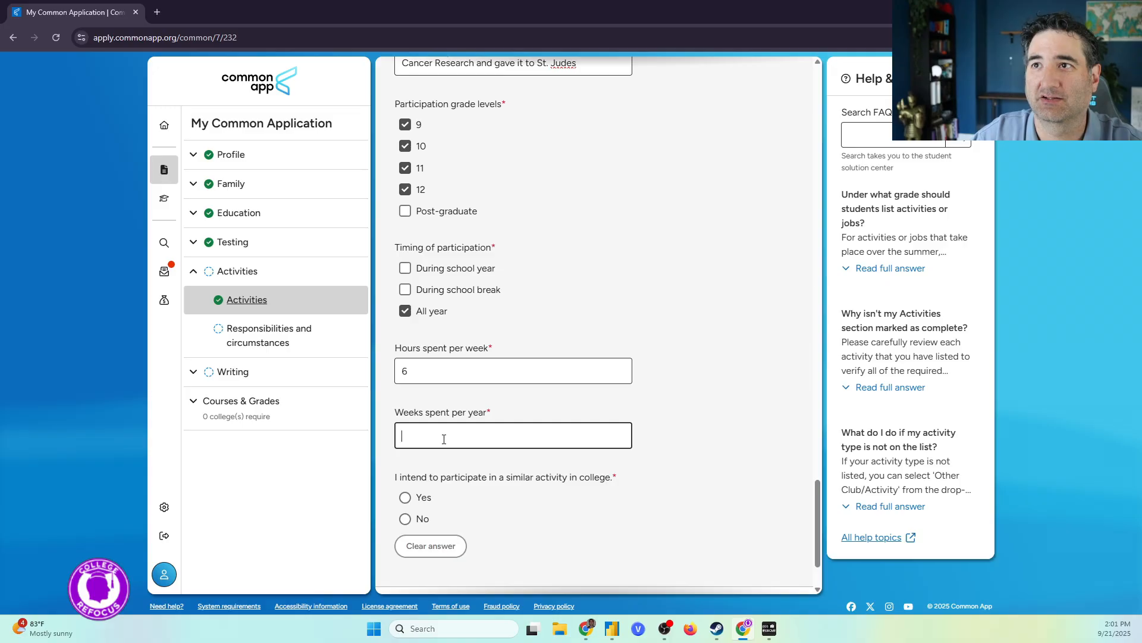
text(52)
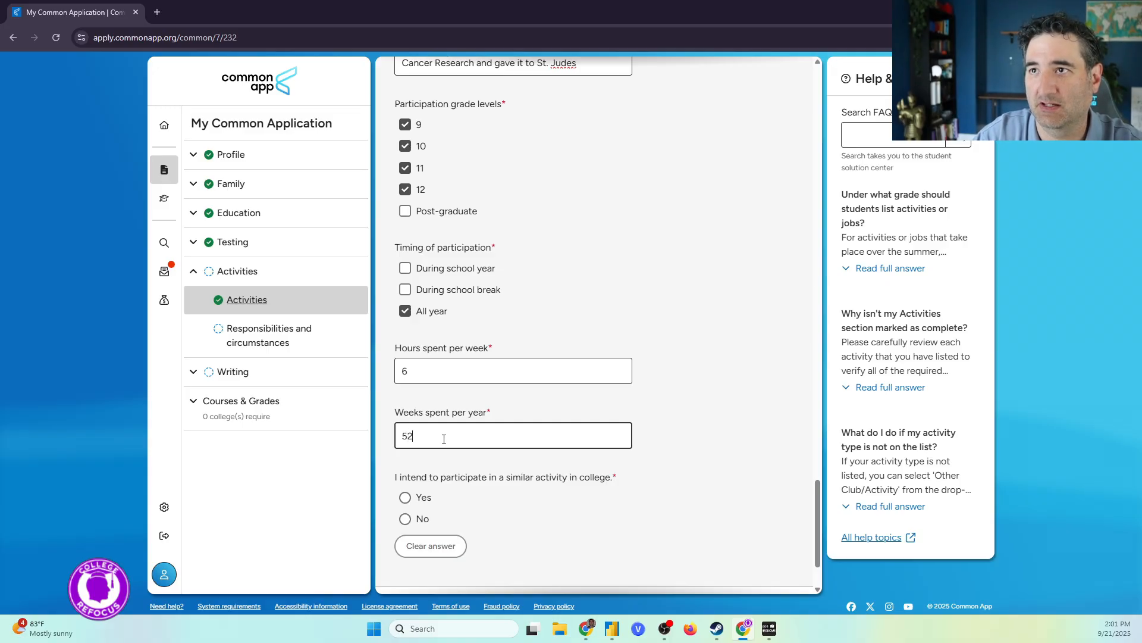
Step: Answer Yes to the intention of participating in an activity similar to Activity 3 in college
scroll(446, 497, down, 1)
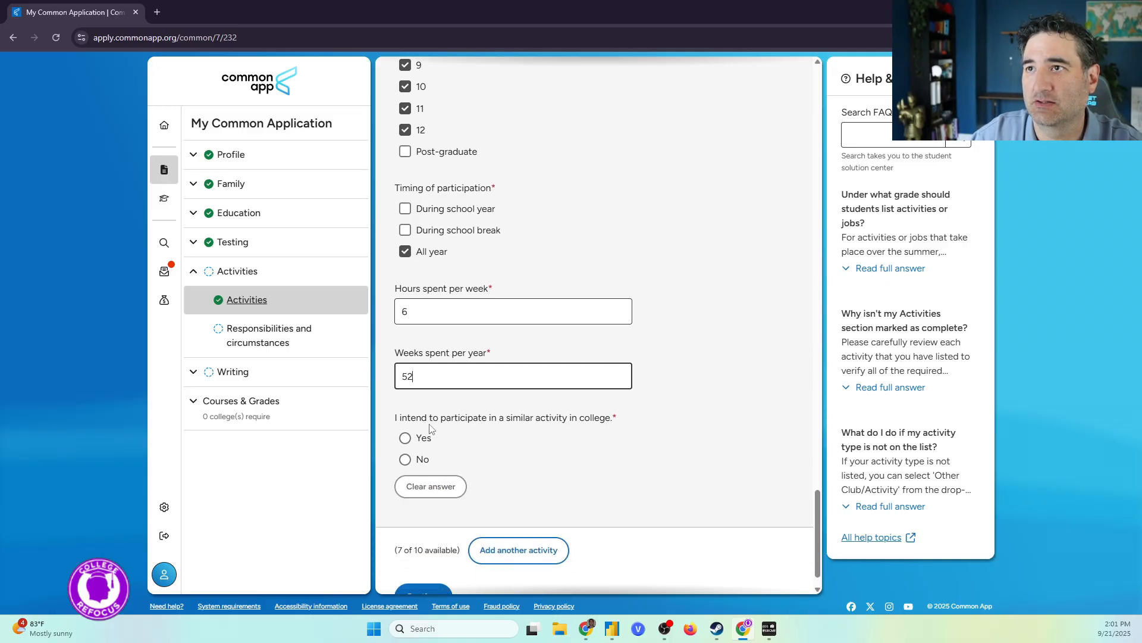
click(404, 438)
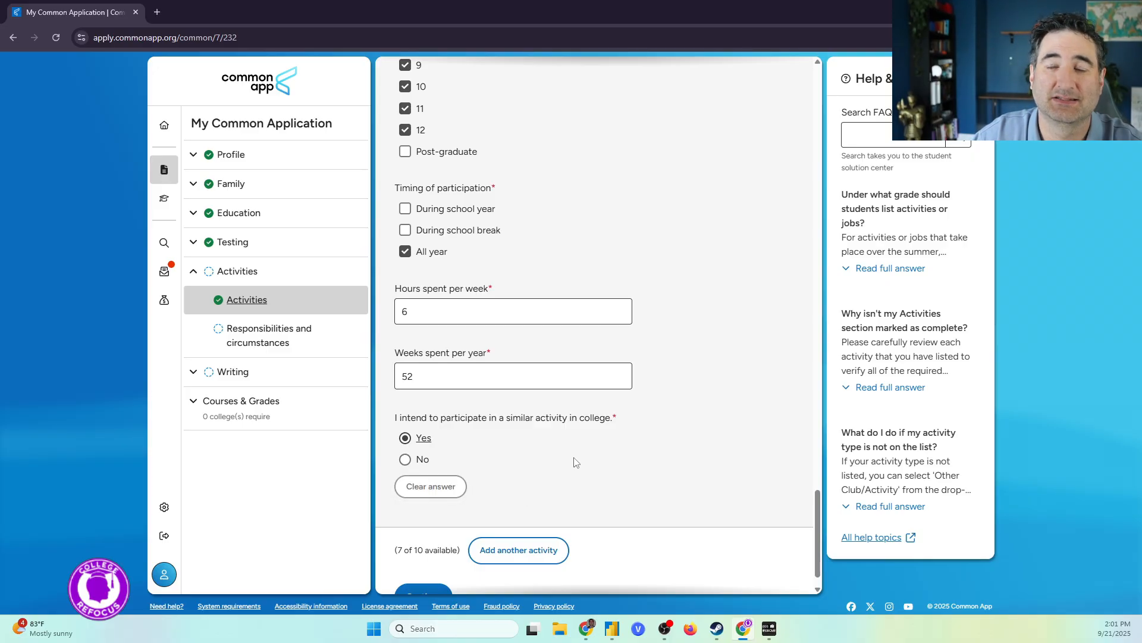
scroll(530, 461, down, 1)
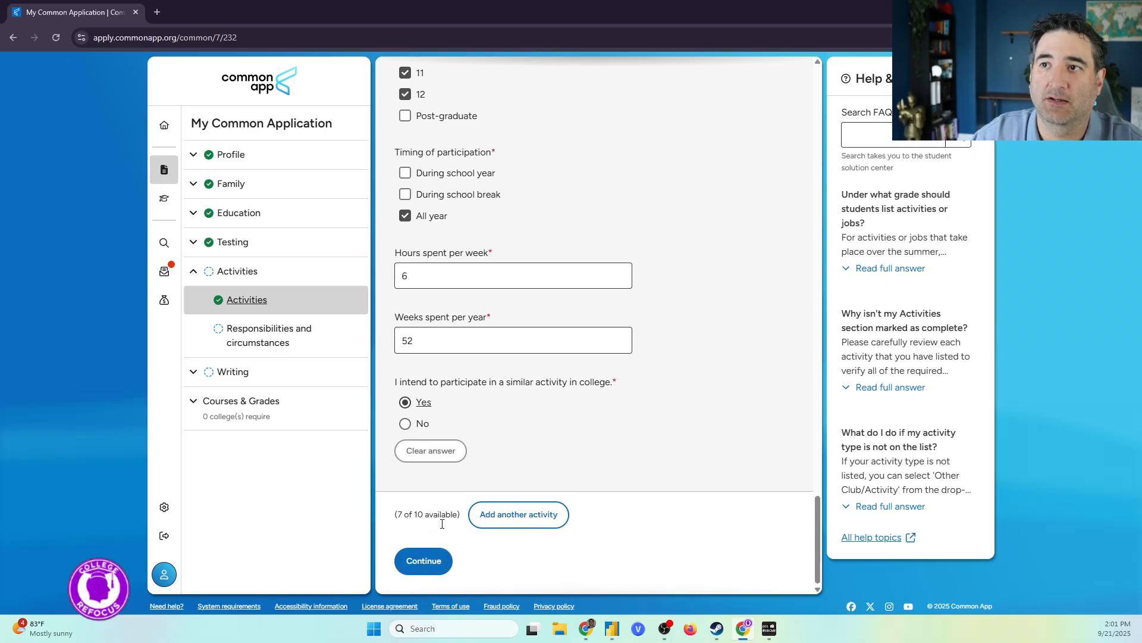
Step: Review the entries of Activities 1 to 3, and continue to the Responsibilities and circumstances page
click(421, 566)
scroll(669, 441, up, 20)
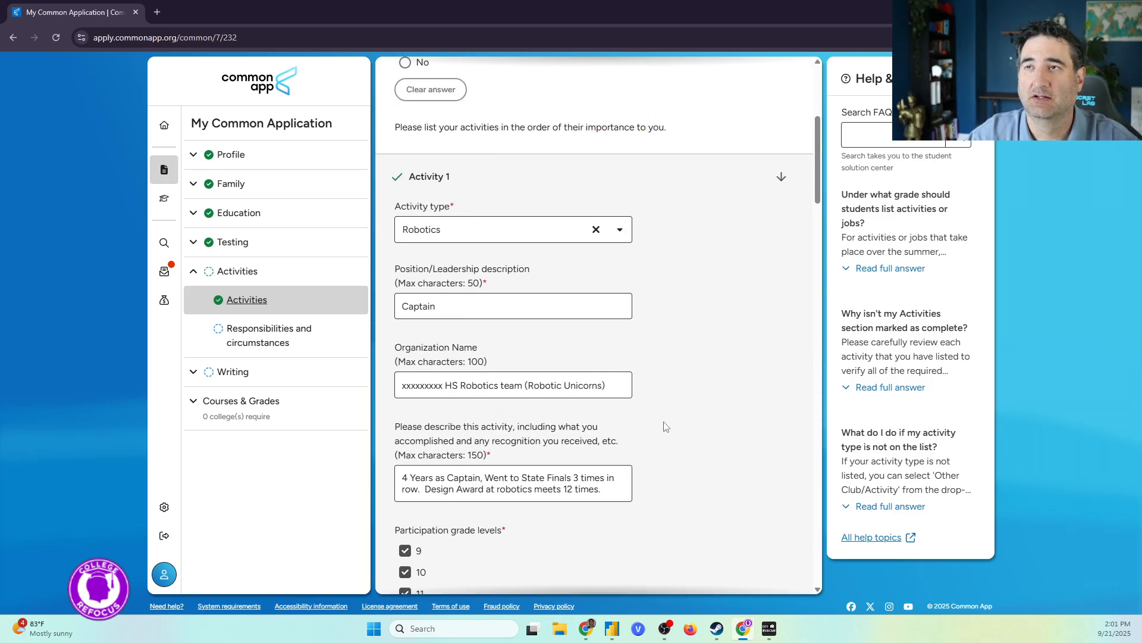
scroll(667, 422, down, 15)
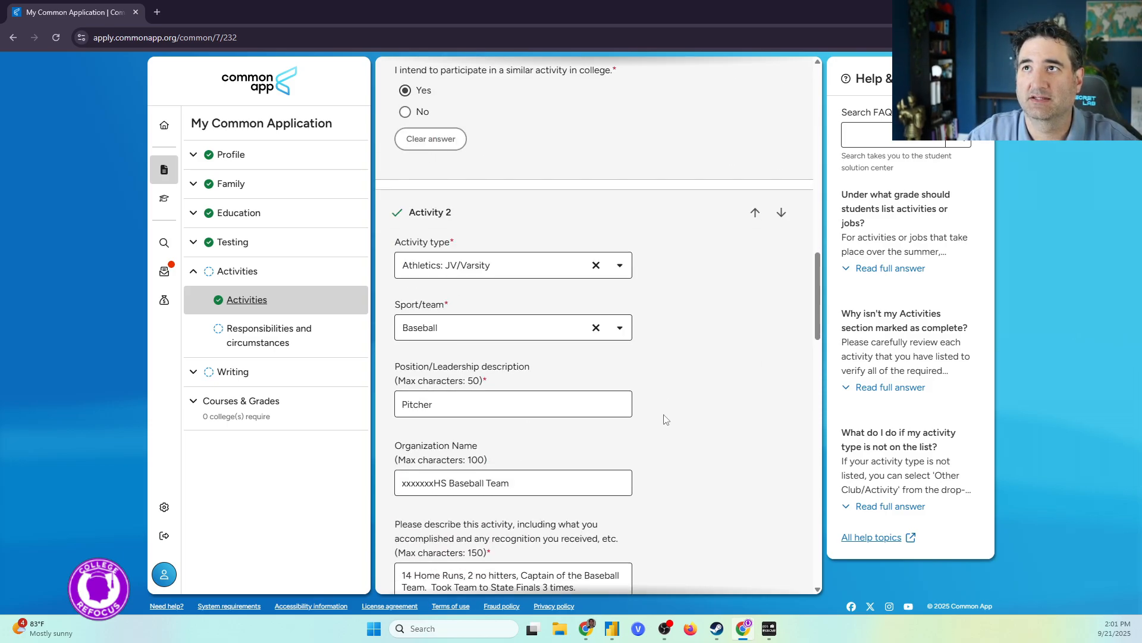
scroll(661, 411, down, 1)
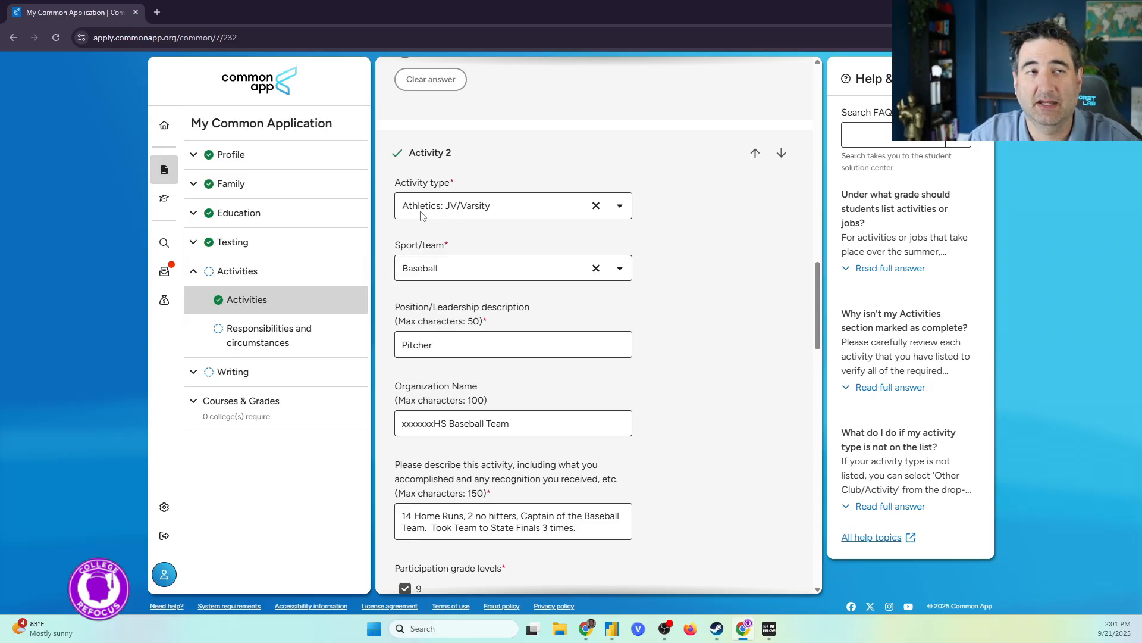
scroll(523, 380, down, 6)
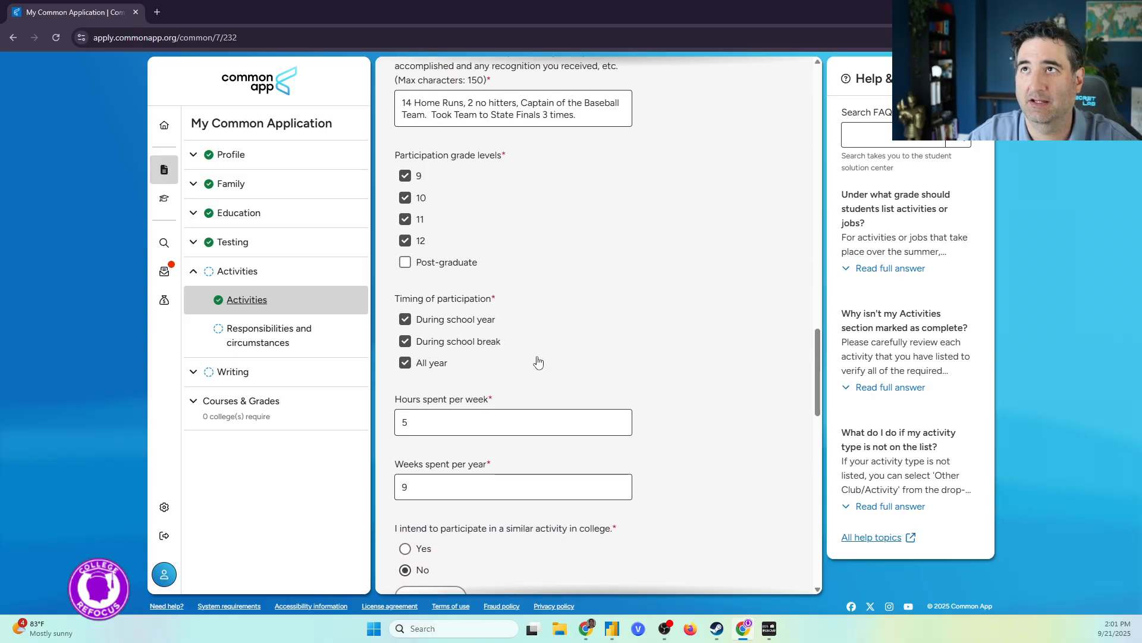
scroll(535, 362, up, 4)
scroll(528, 420, down, 5)
scroll(528, 420, down, 6)
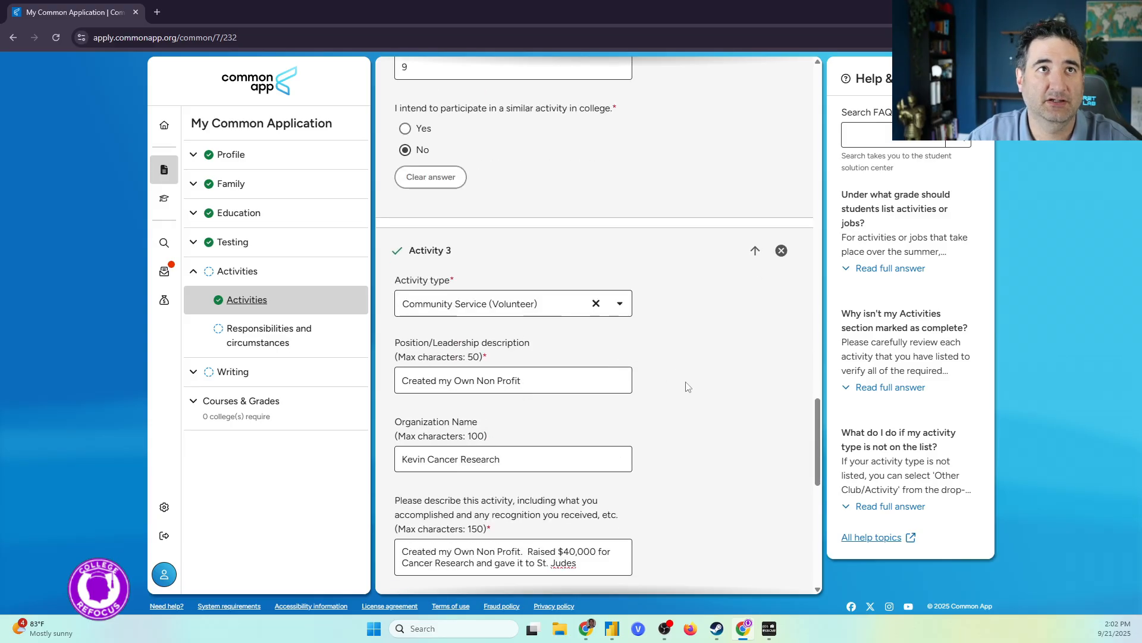
scroll(671, 405, down, 1)
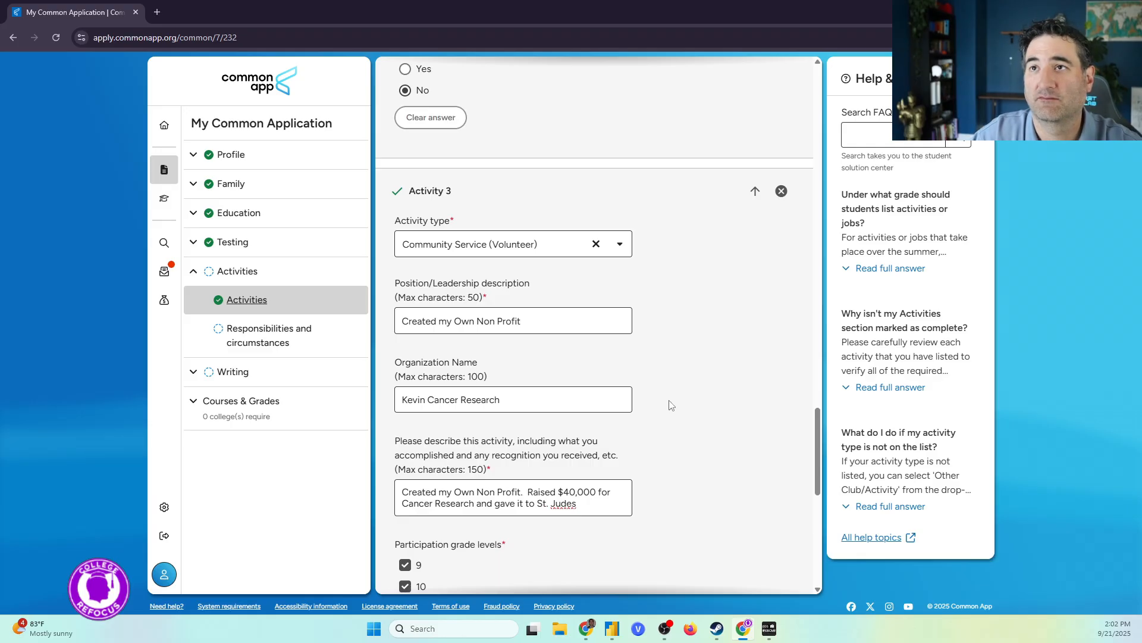
scroll(670, 403, down, 9)
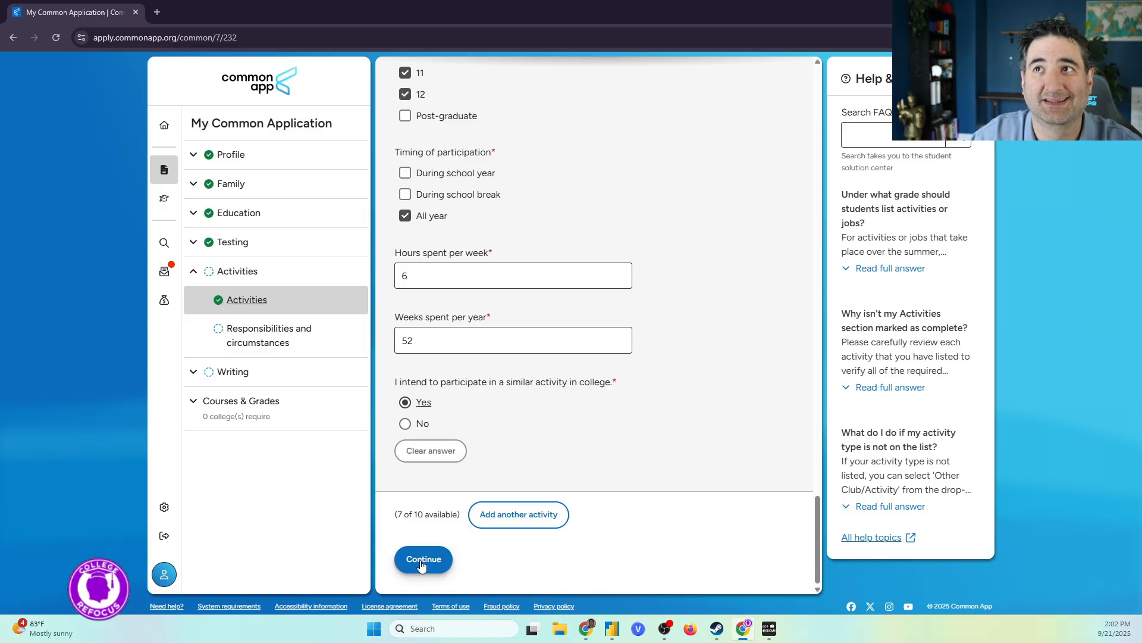
click(422, 562)
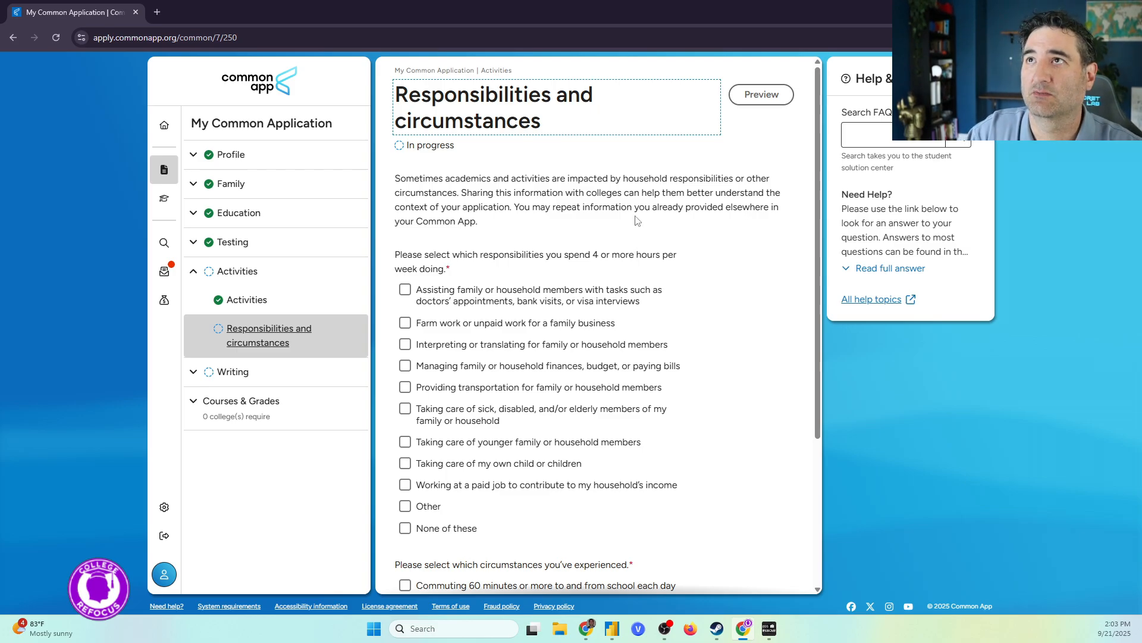
Step: Select farm or unpaid family business work, providing transportation for family, and working a paid job for household income as the weekly responsibilities
scroll(612, 245, down, 2)
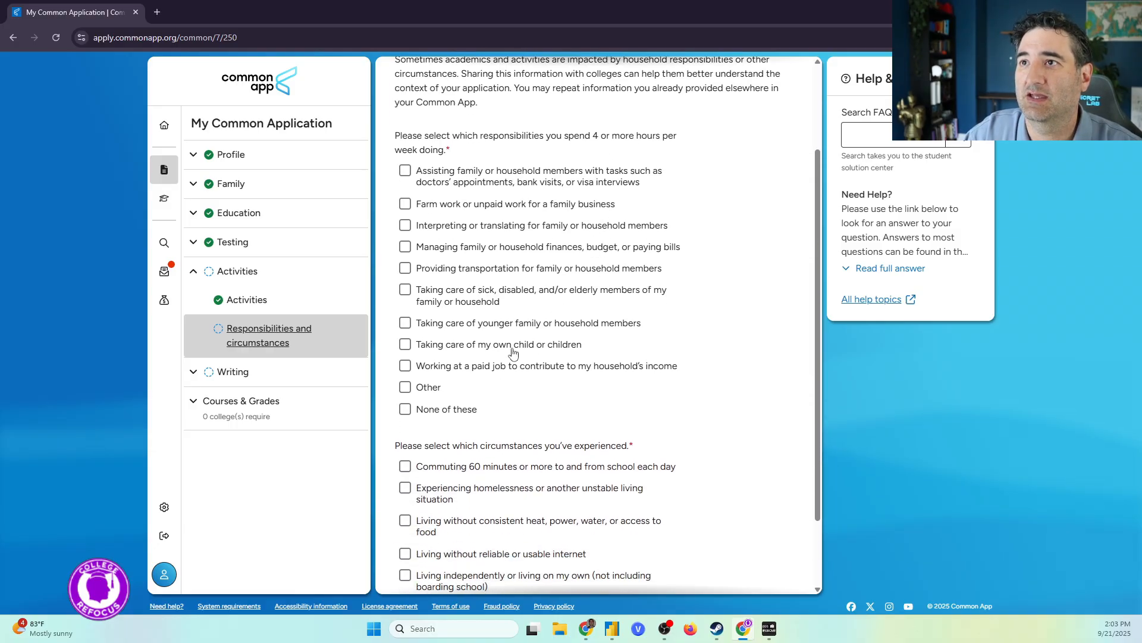
scroll(487, 203, up, 2)
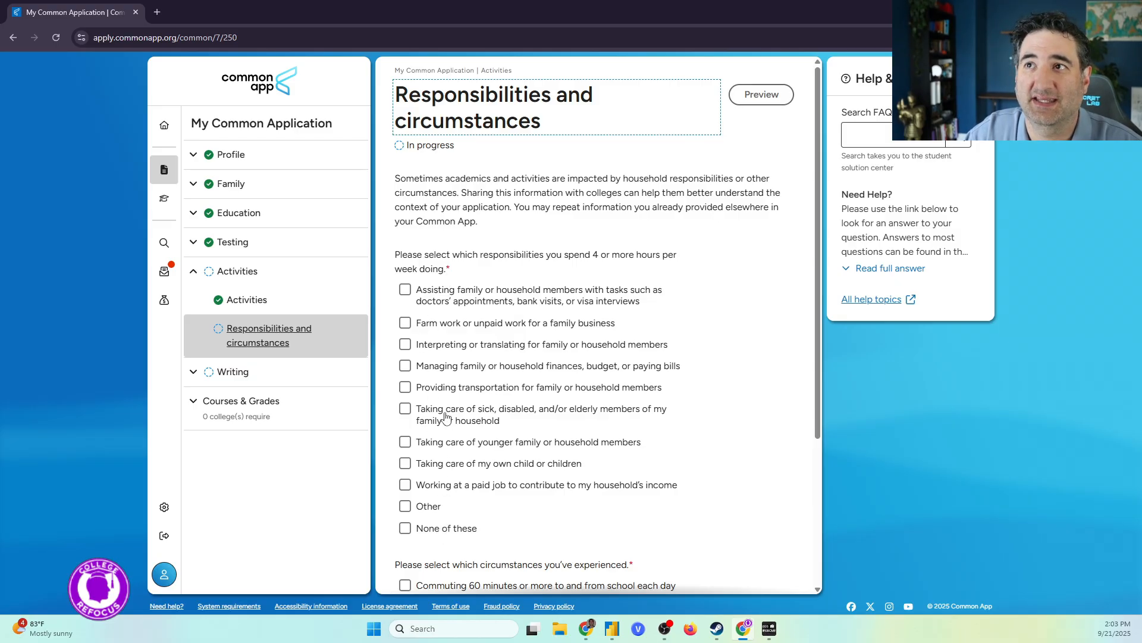
click(405, 325)
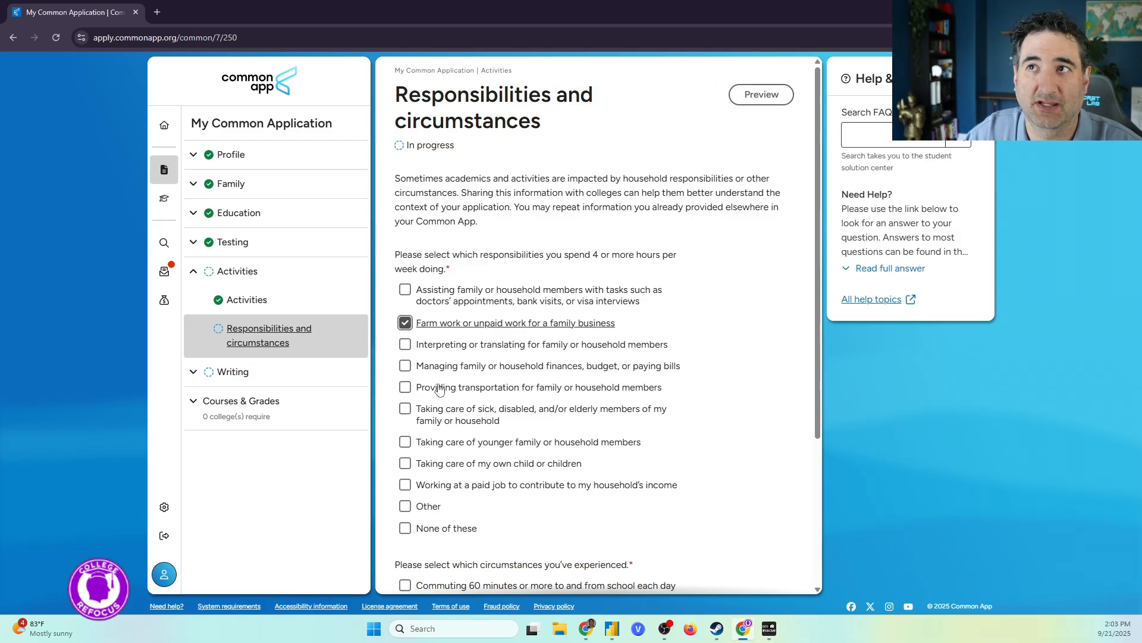
click(405, 389)
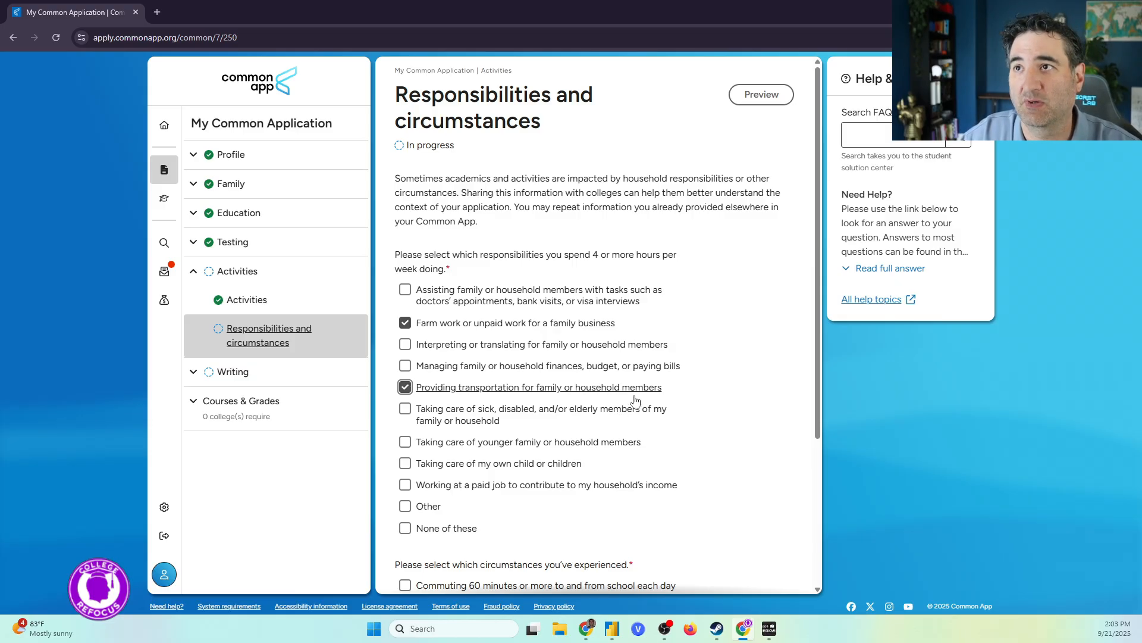
scroll(476, 465, down, 1)
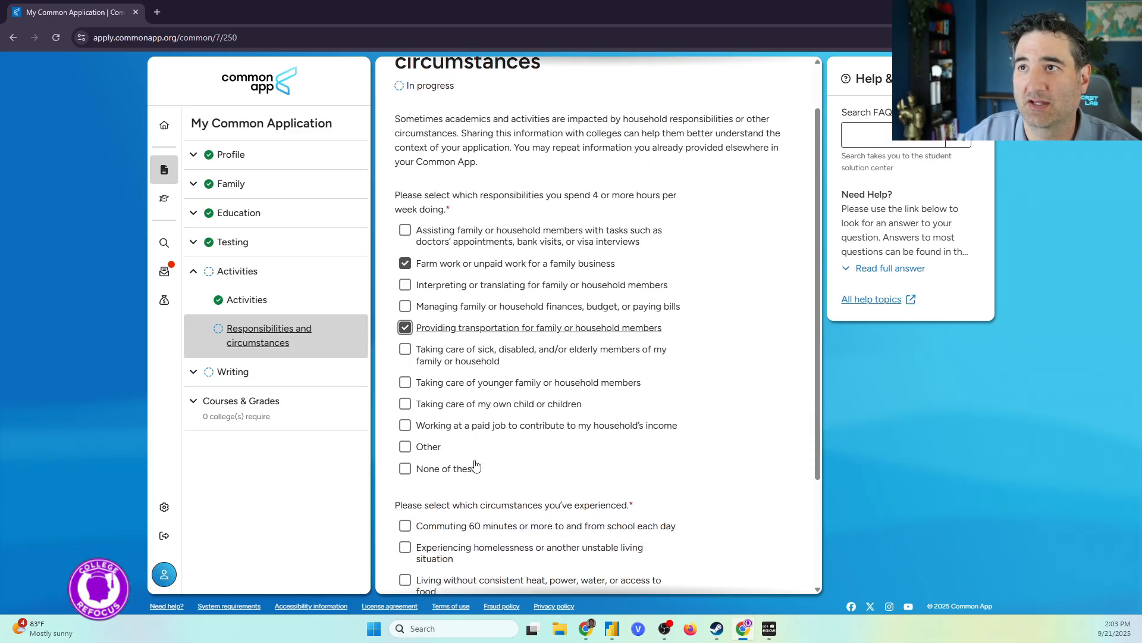
click(450, 433)
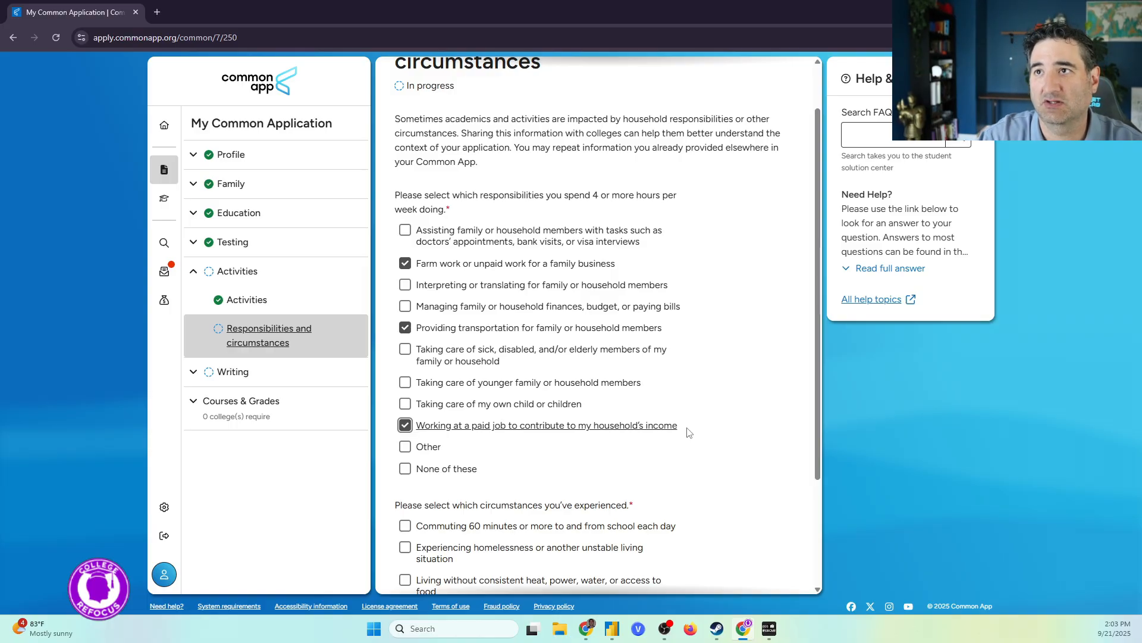
Step: Choose None of these for the circumstances experienced, and continue to the Personal Essay page
scroll(654, 434, down, 3)
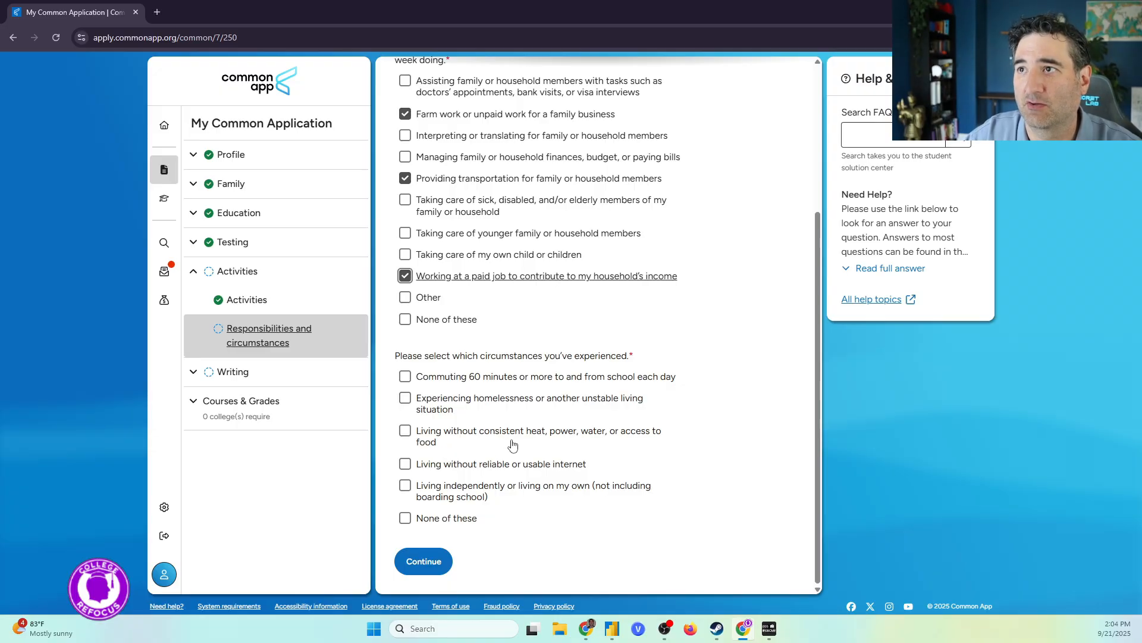
click(440, 520)
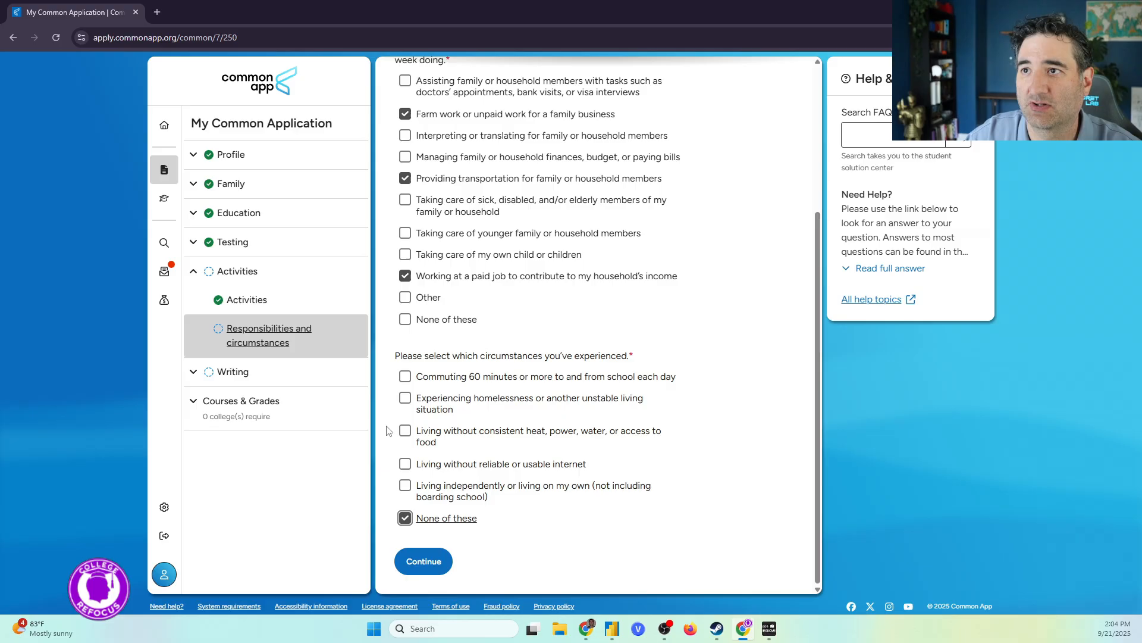
click(424, 562)
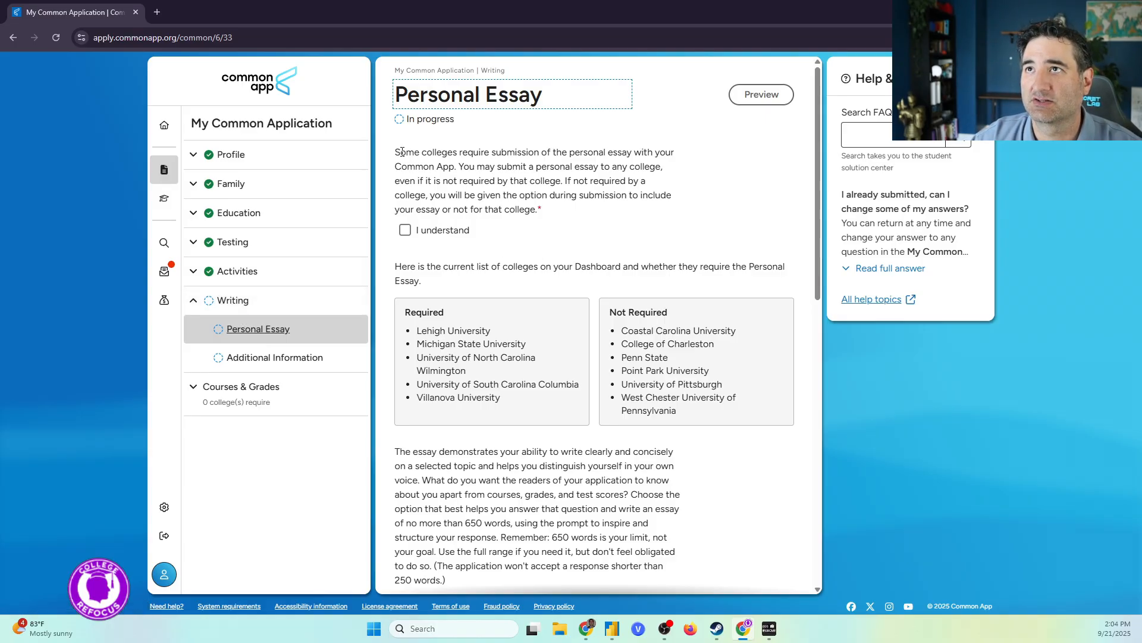
Step: Read the notice on submitting the personal essay to colleges, and acknowledge it with I understand
drag(396, 152, 554, 213)
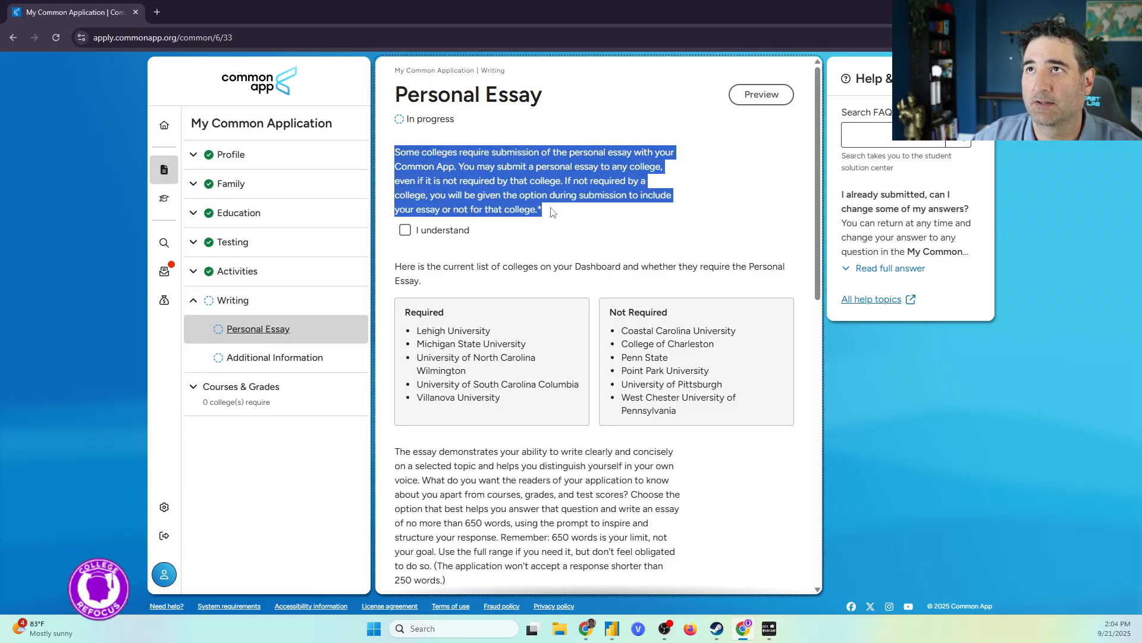
click(607, 214)
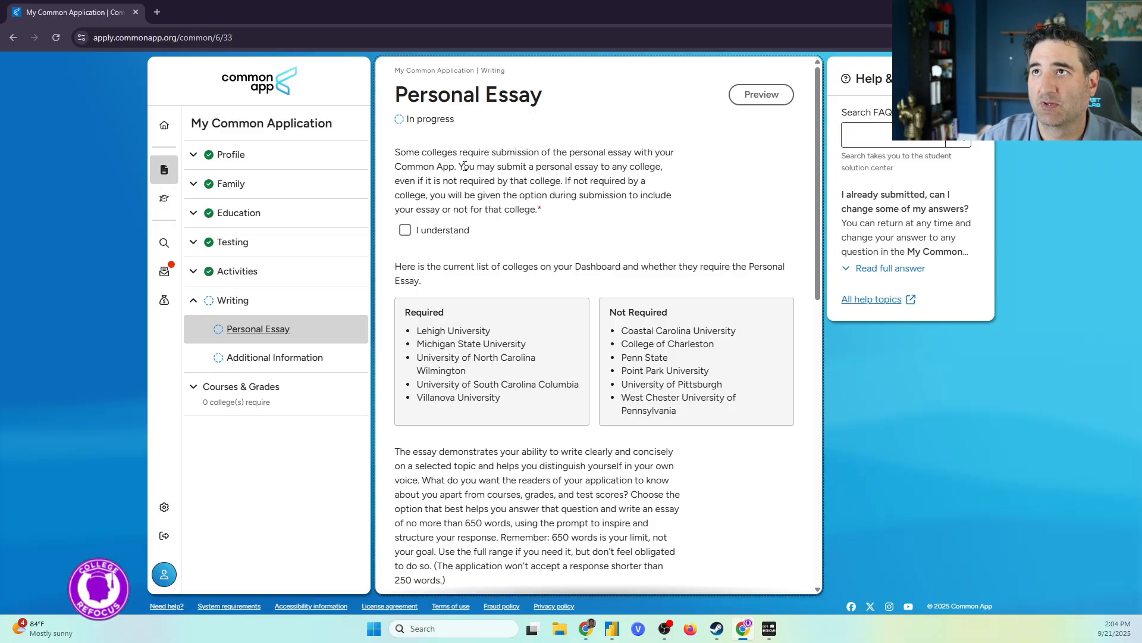
drag(464, 166, 558, 213)
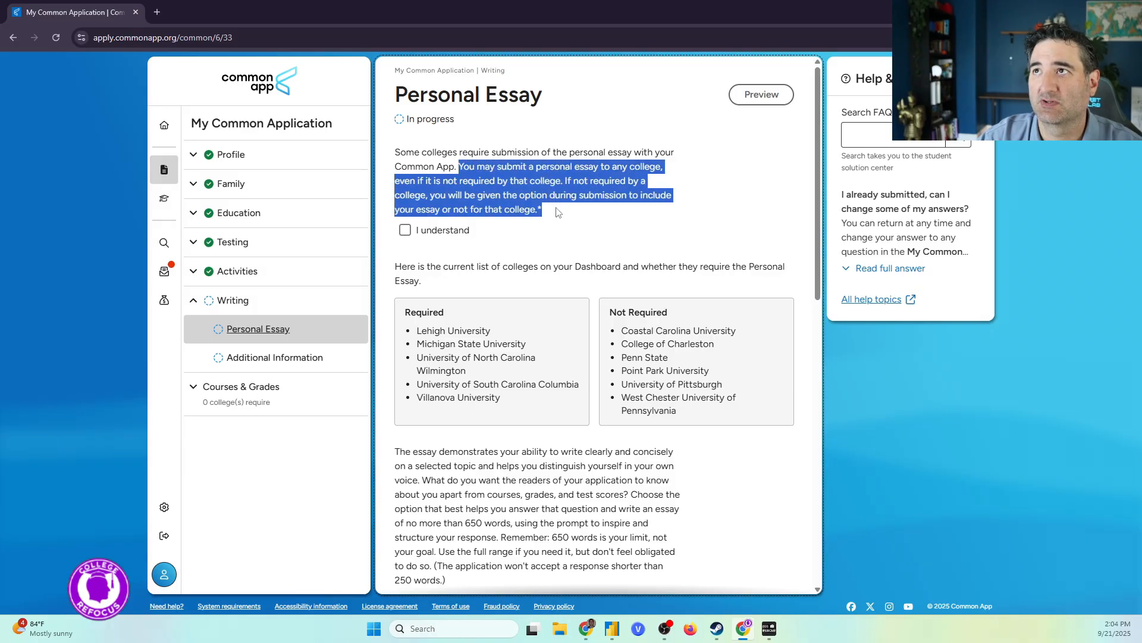
click(559, 213)
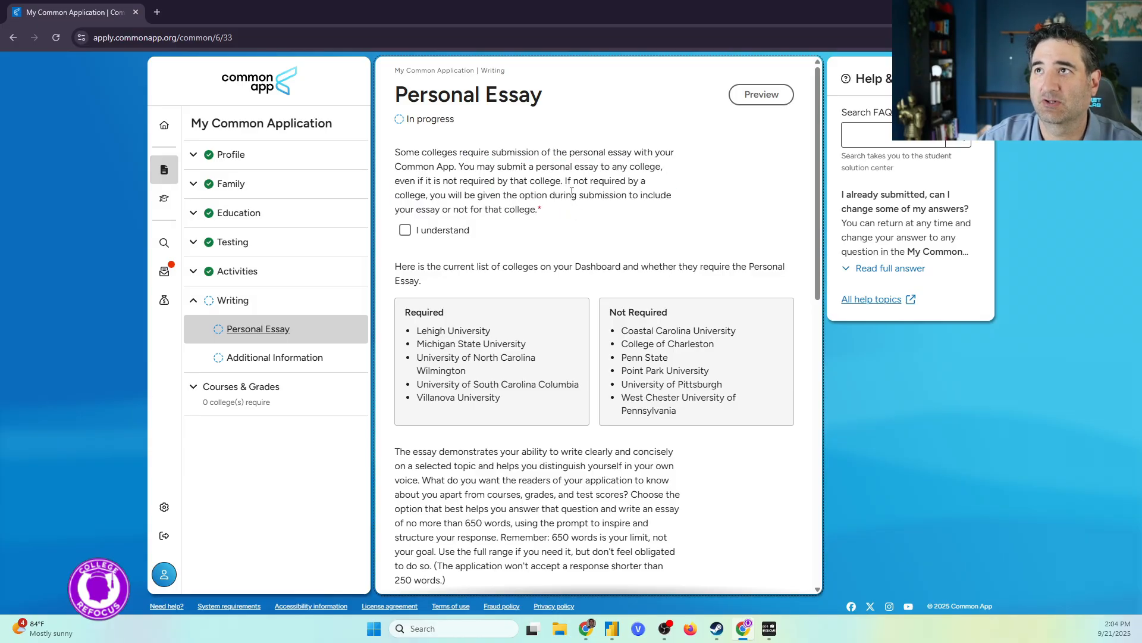
drag(566, 182, 576, 211)
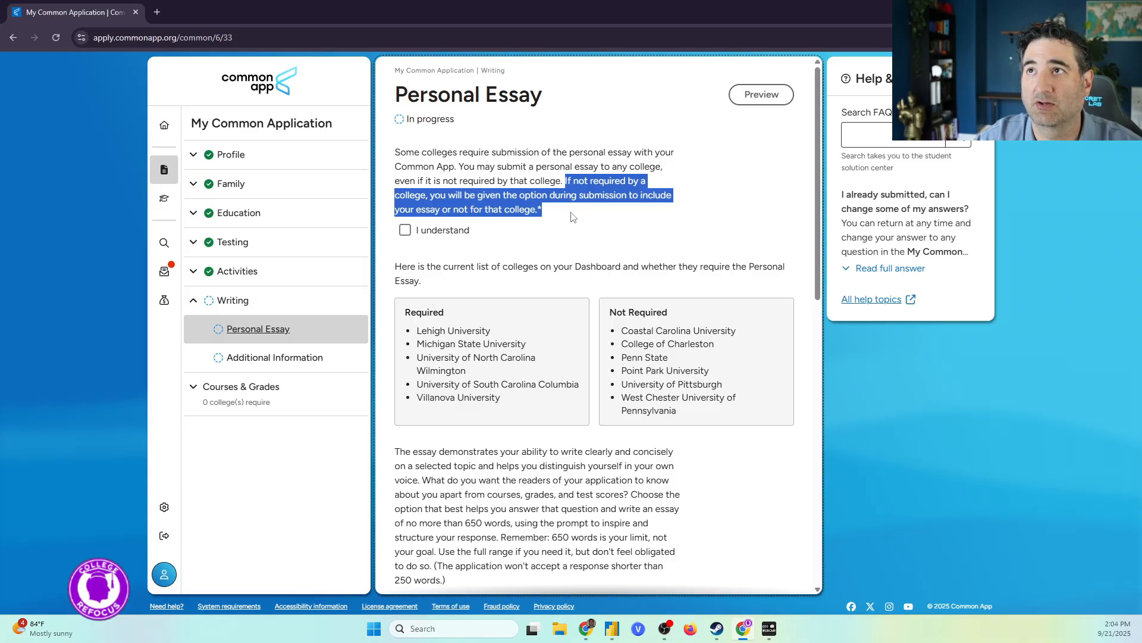
click(529, 193)
click(405, 232)
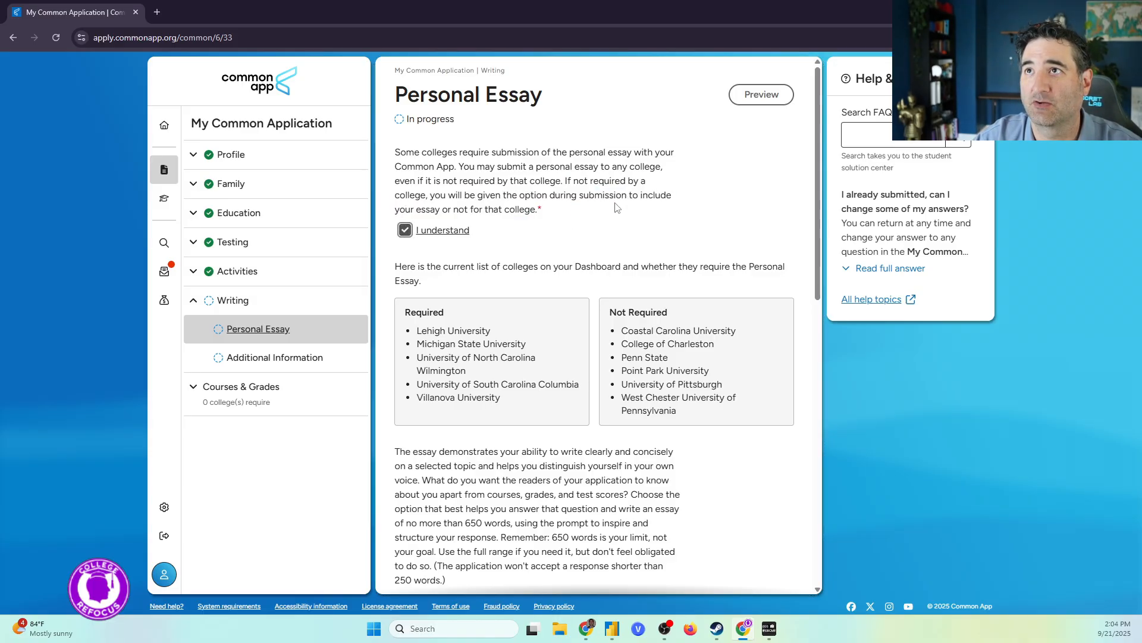
Step: Examine which of the Dashboard colleges require the personal essay and which do not
scroll(594, 238, down, 2)
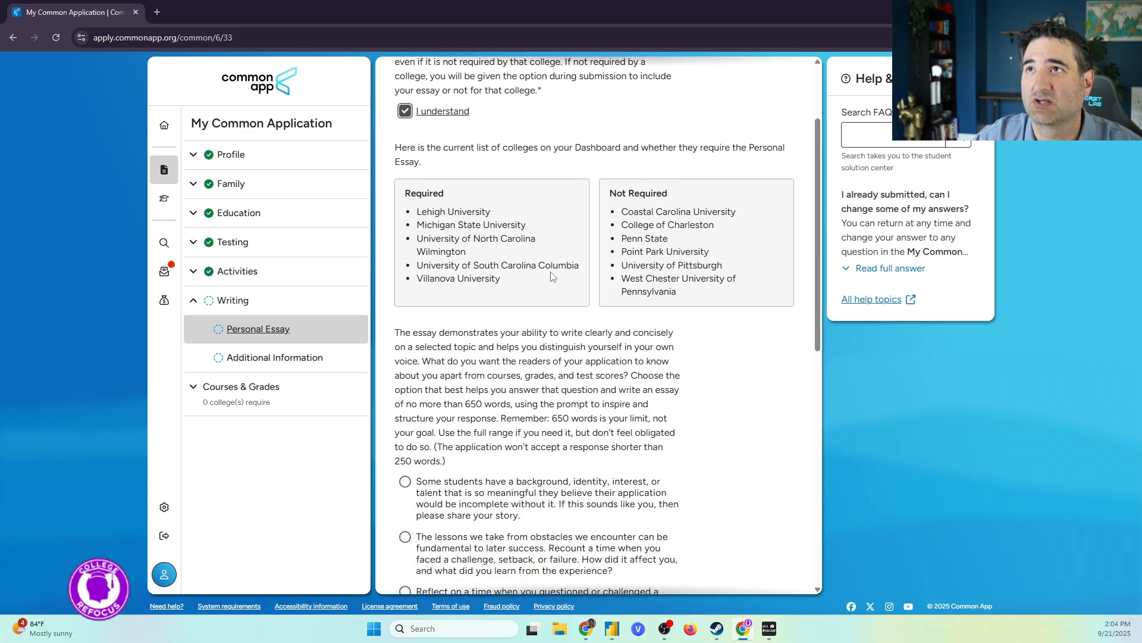
scroll(554, 279, up, 2)
drag(399, 266, 454, 286)
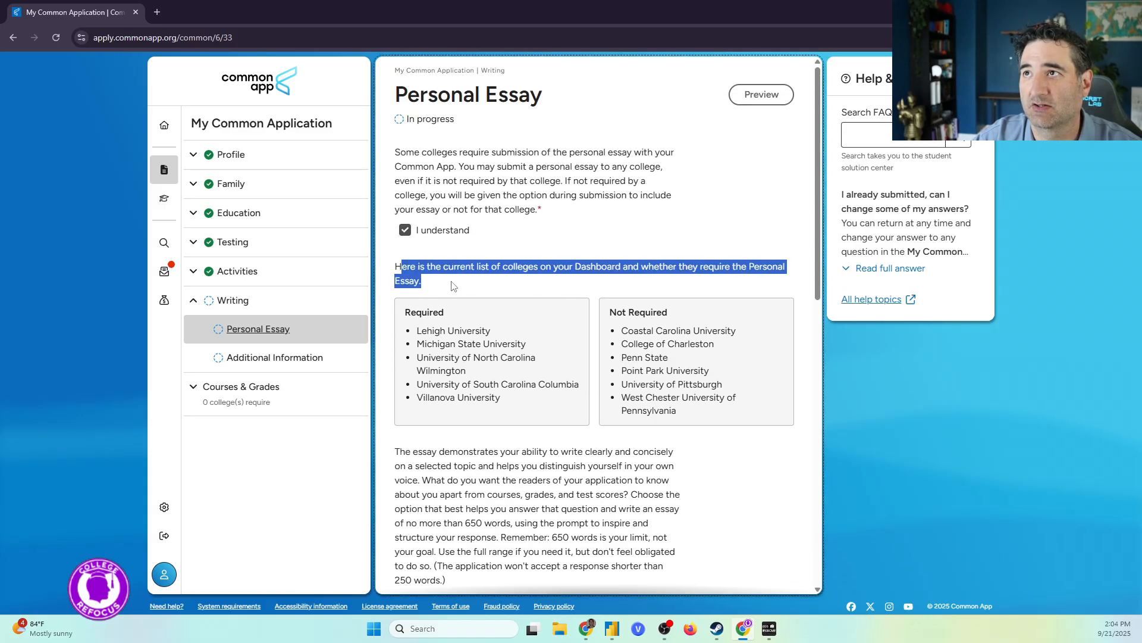
click(419, 327)
drag(418, 328, 694, 417)
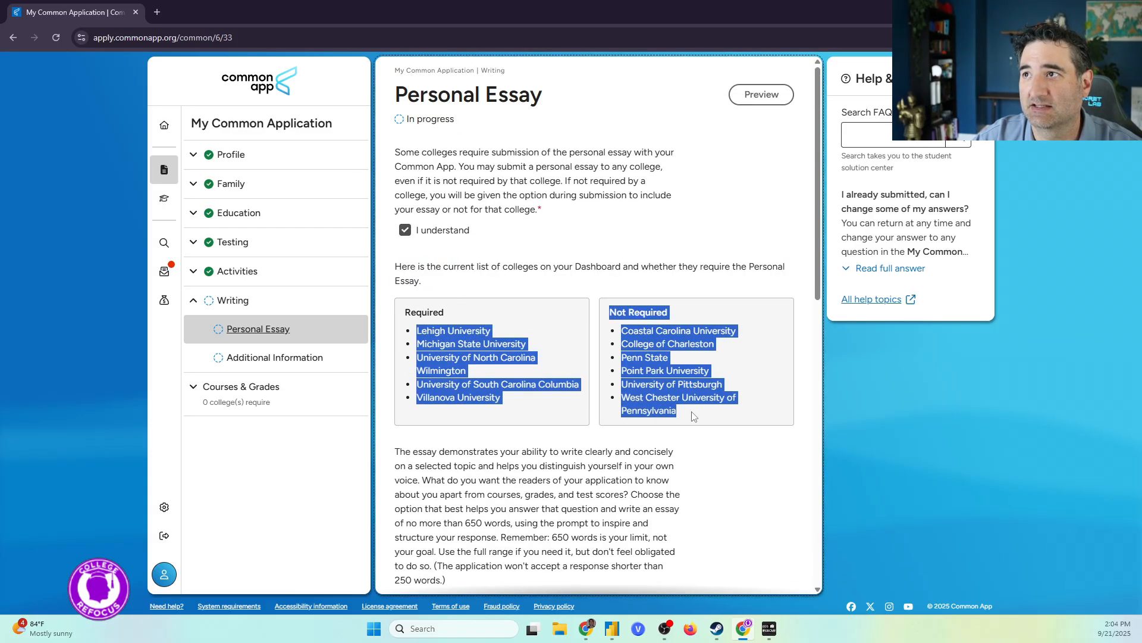
click(697, 420)
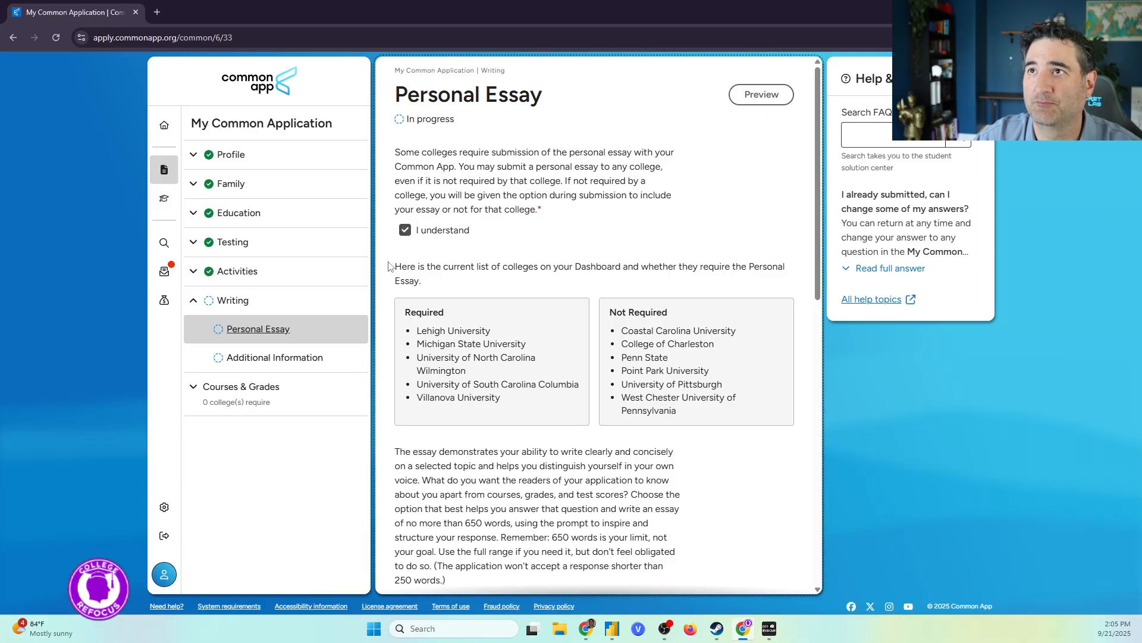
drag(395, 267, 458, 290)
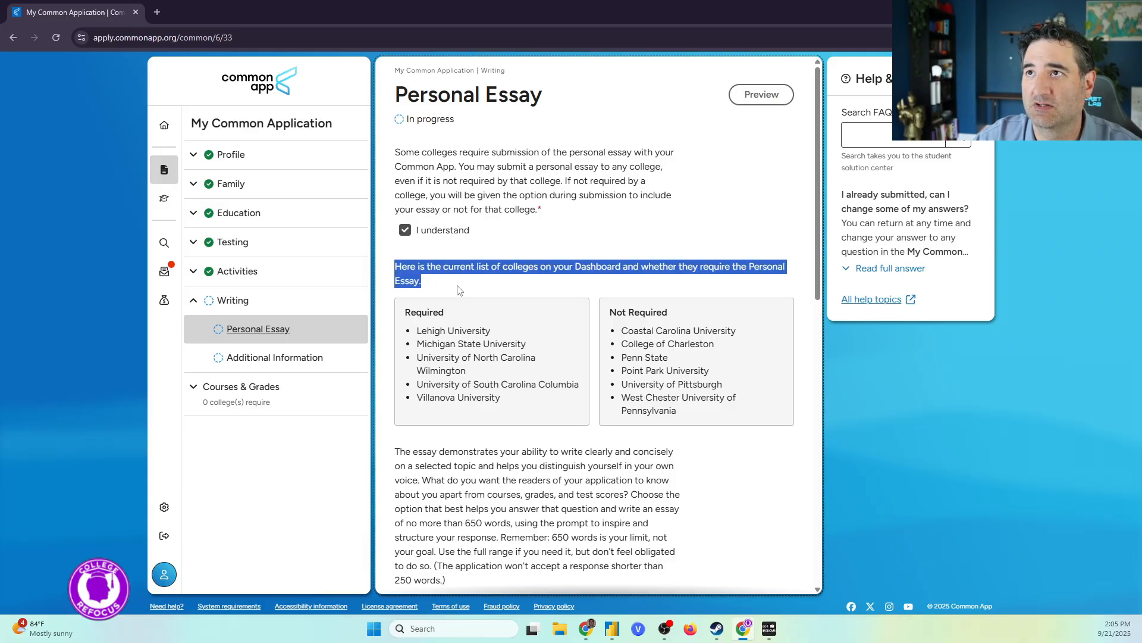
click(459, 290)
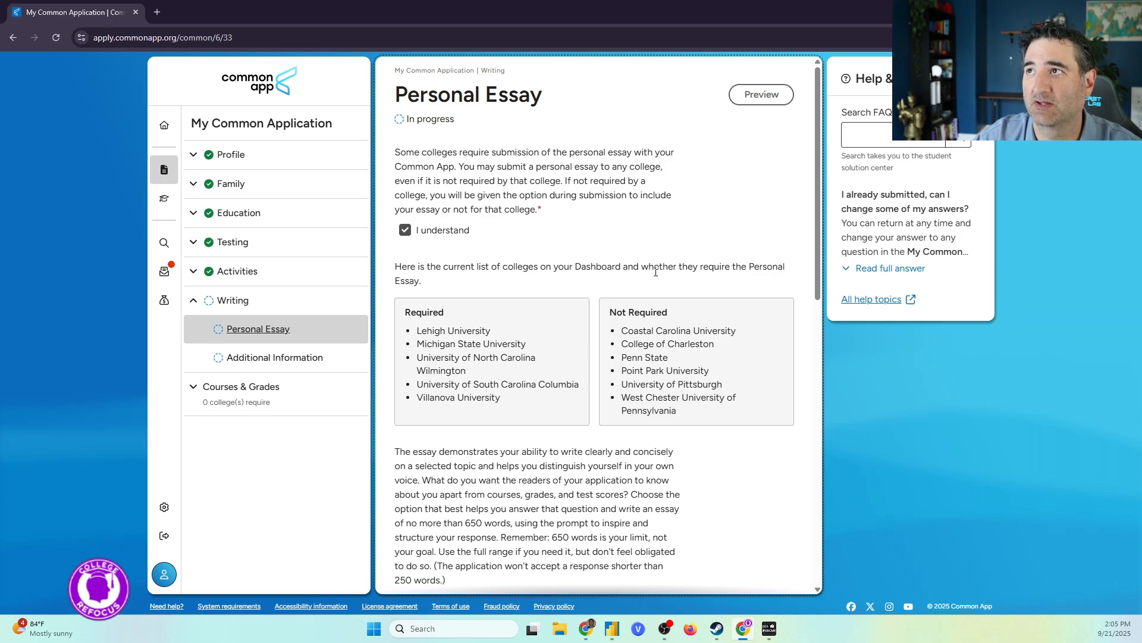
scroll(432, 288, down, 1)
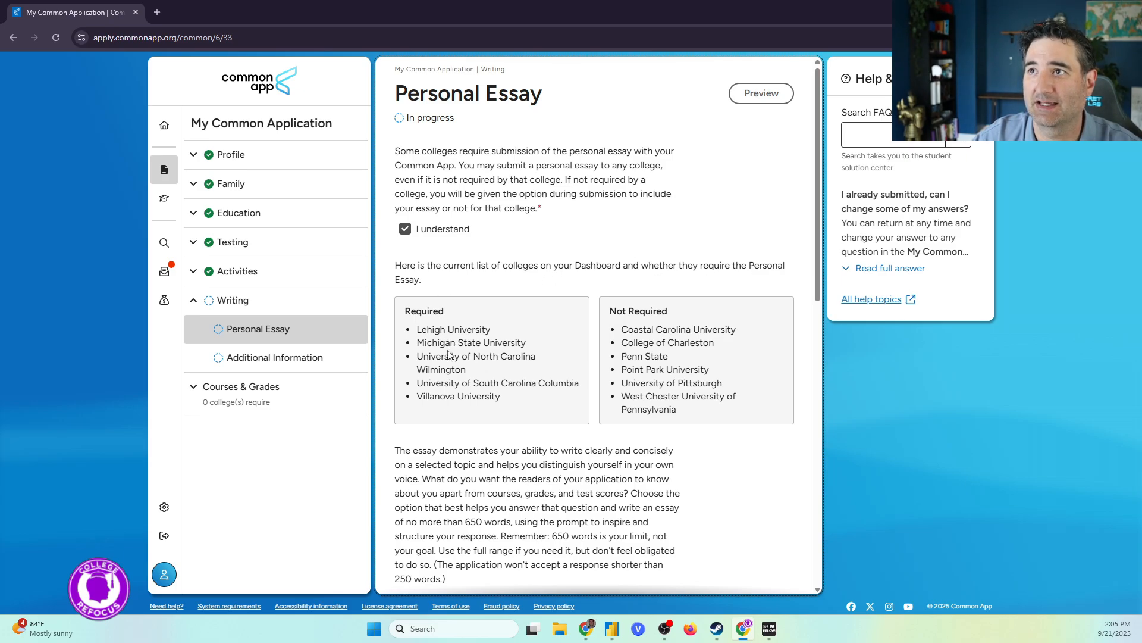
drag(416, 270, 515, 352)
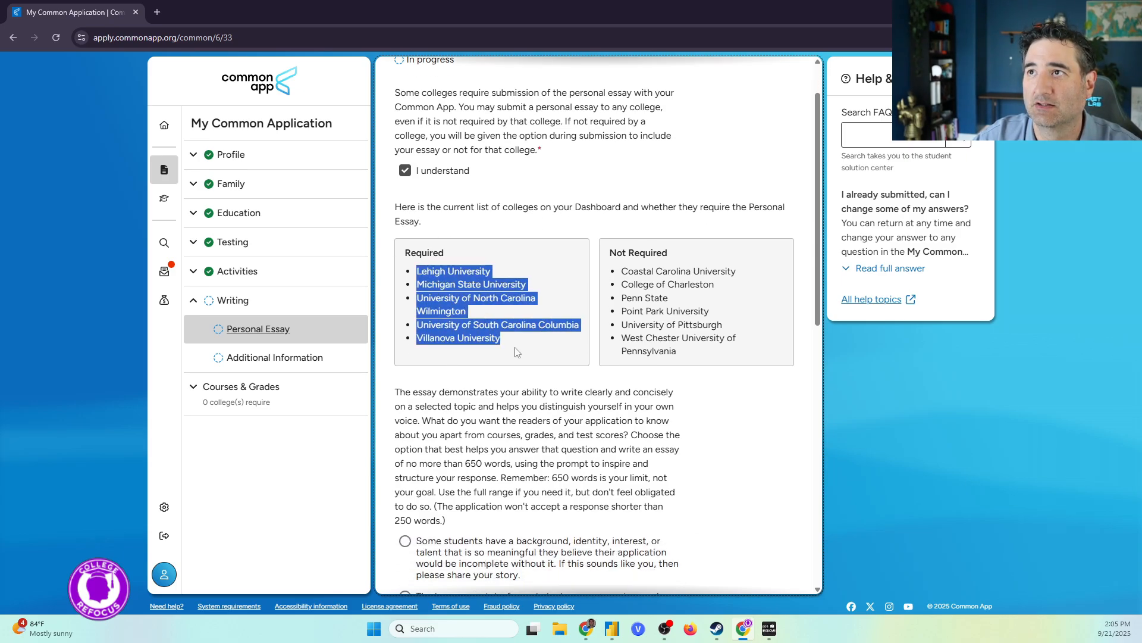
click(515, 352)
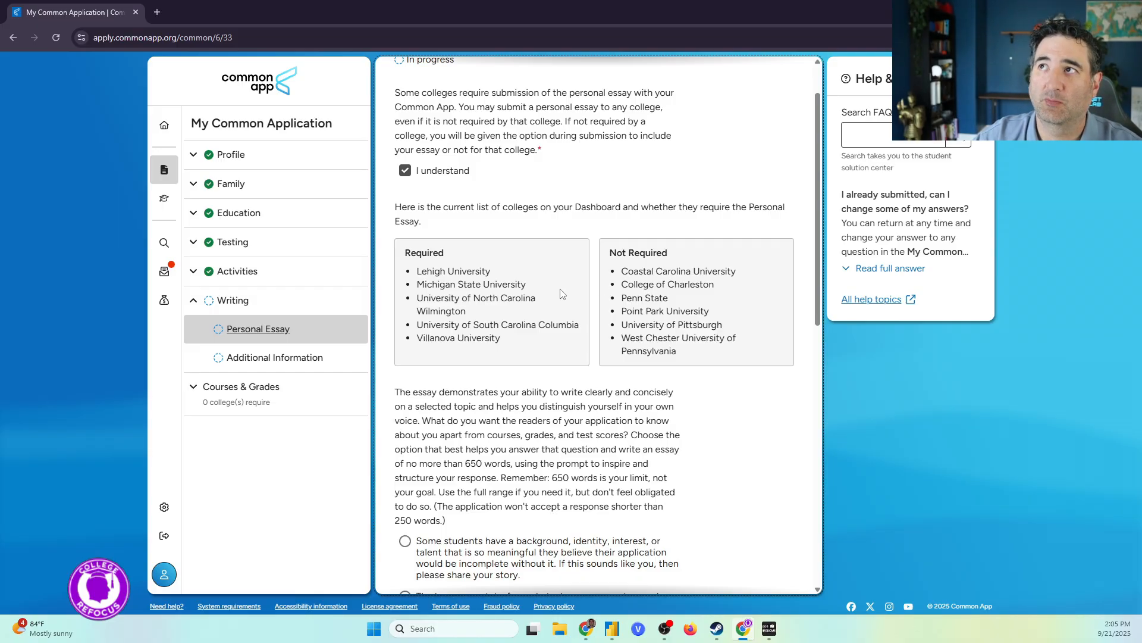
scroll(560, 288, down, 4)
scroll(552, 359, up, 4)
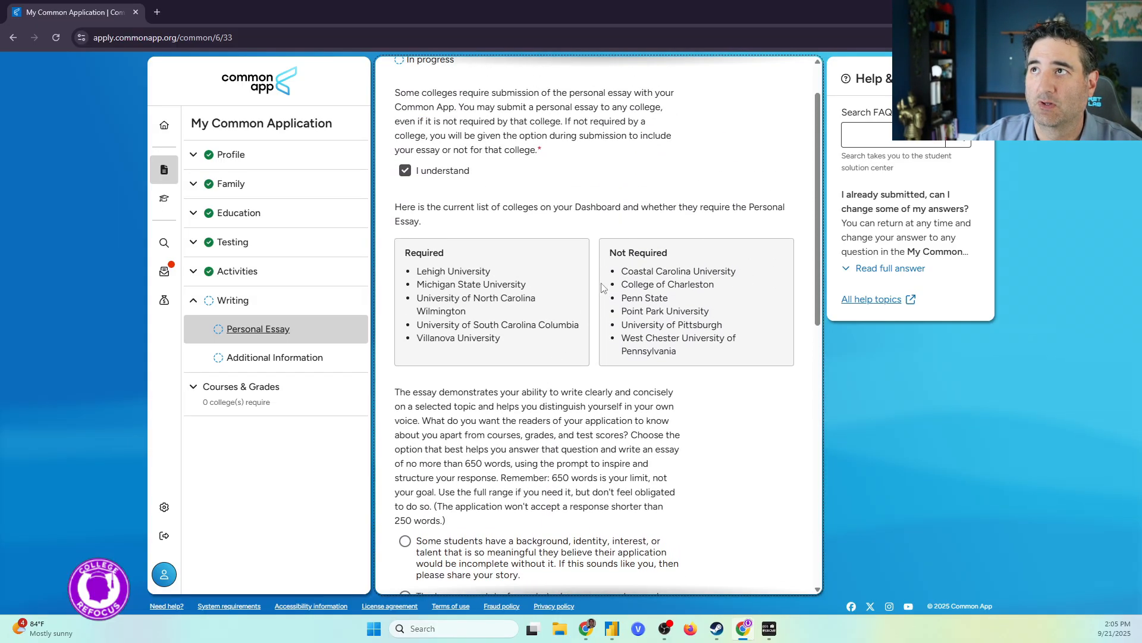
drag(621, 270, 718, 360)
click(713, 363)
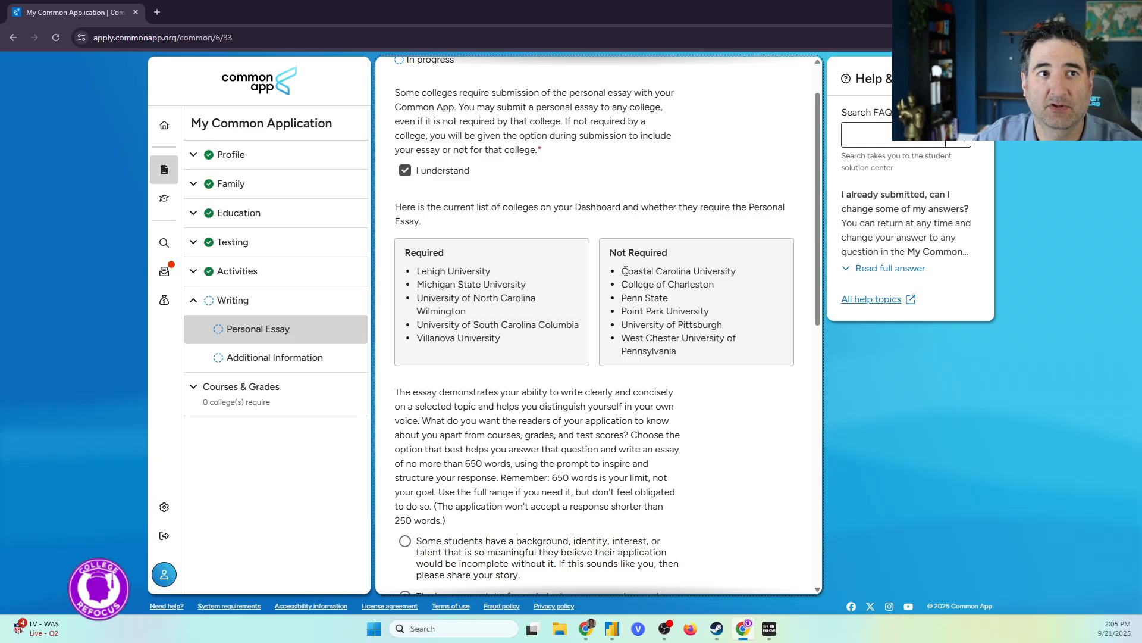
Step: Read the essay instructions, and choose the prompt about a meaningful background, identity, interest, or talent
scroll(627, 322, down, 3)
scroll(603, 369, down, 2)
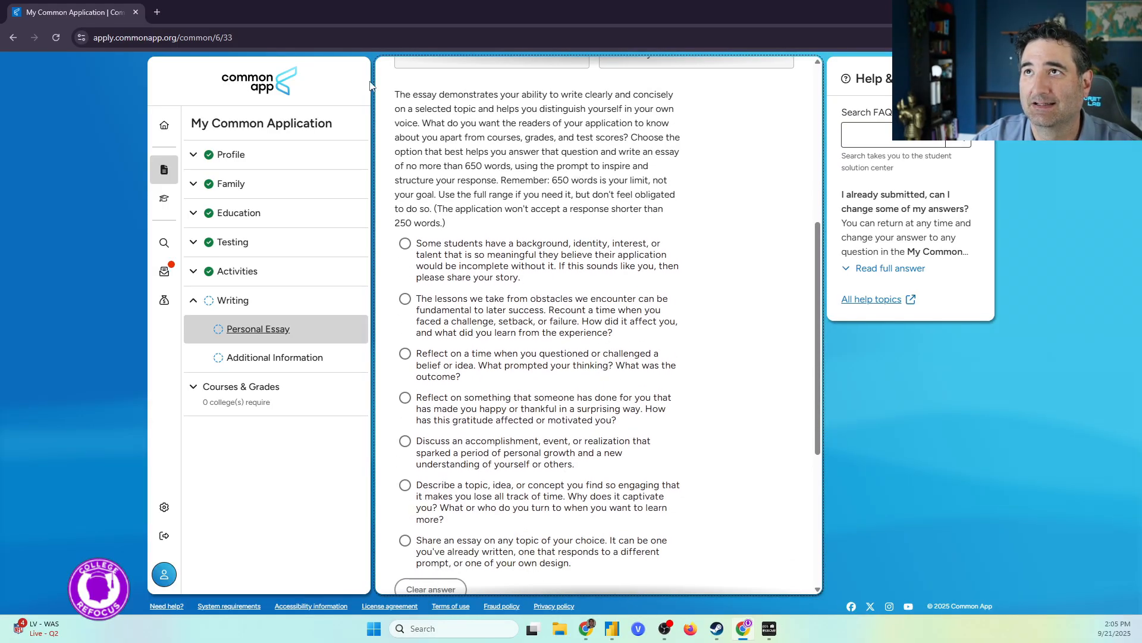
drag(408, 108, 570, 223)
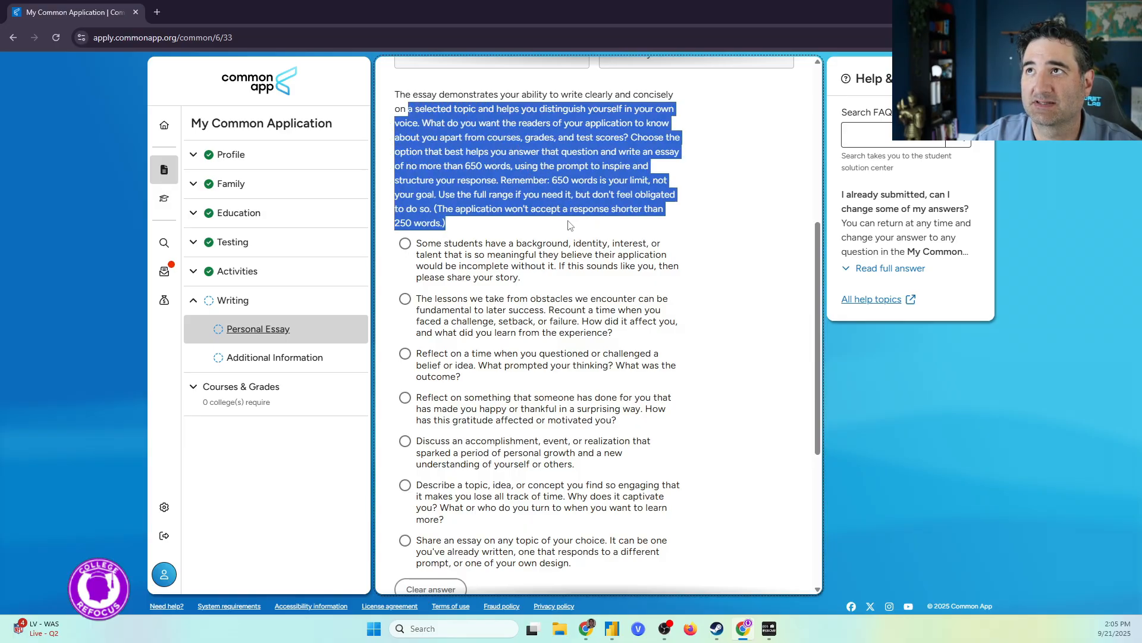
click(569, 253)
click(468, 237)
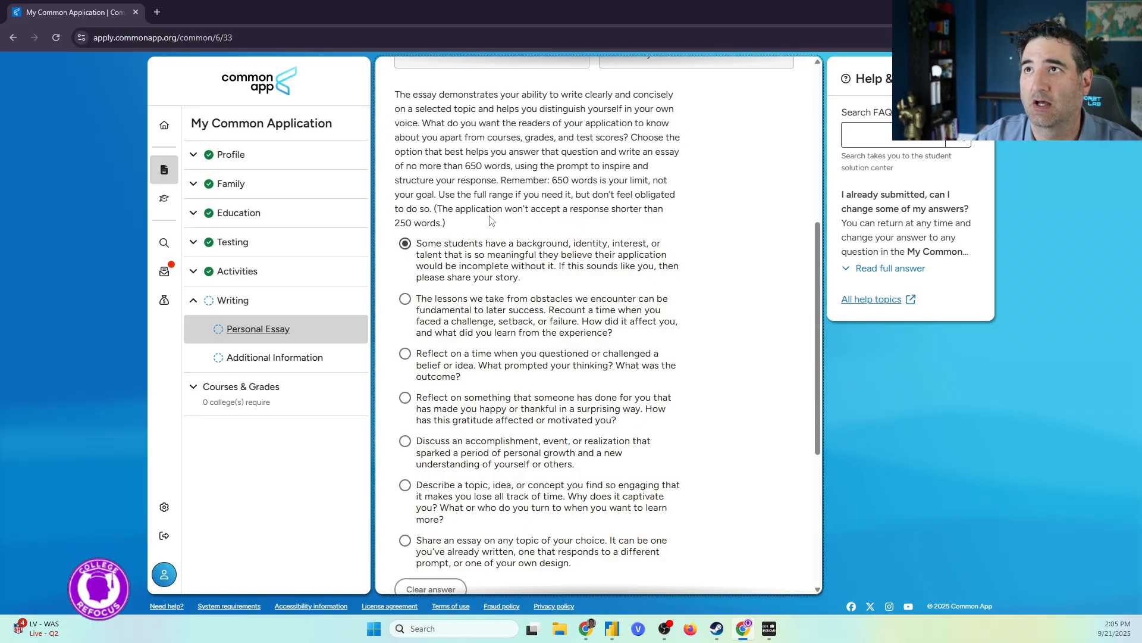
Step: Examine the minimum and maximum essay length stated in the personal essay instructions
drag(443, 208, 460, 229)
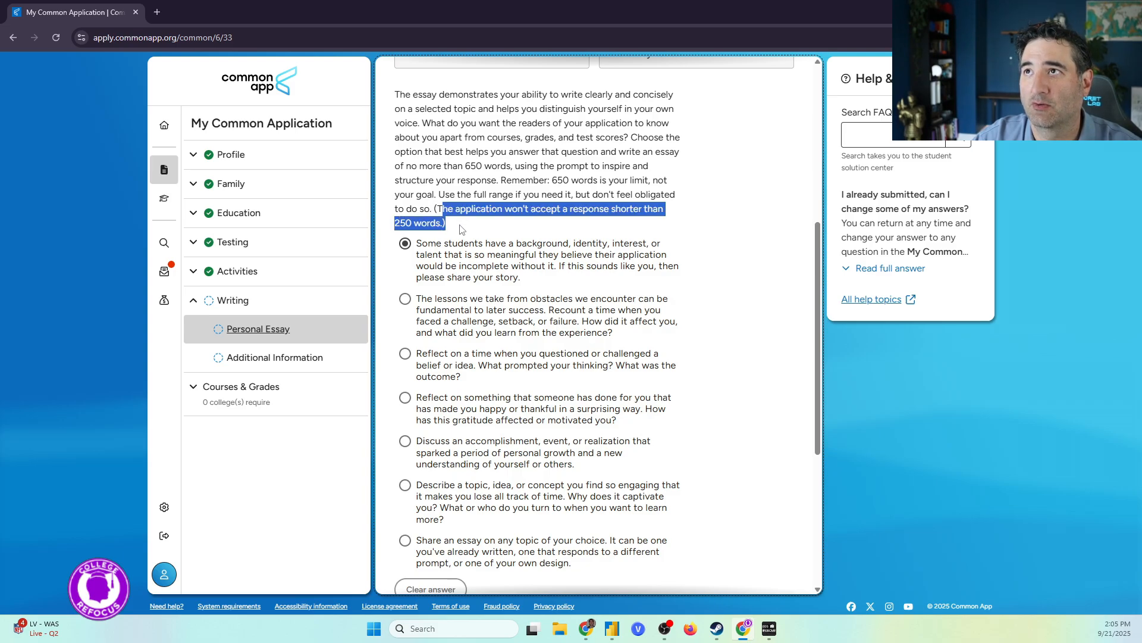
click(460, 229)
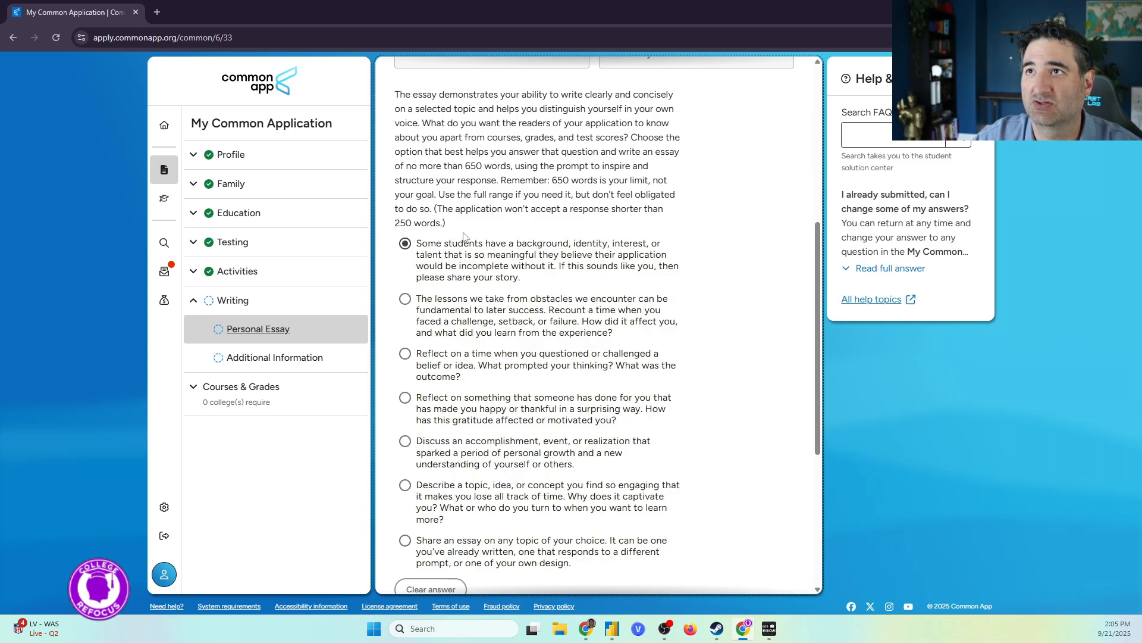
drag(443, 223, 455, 194)
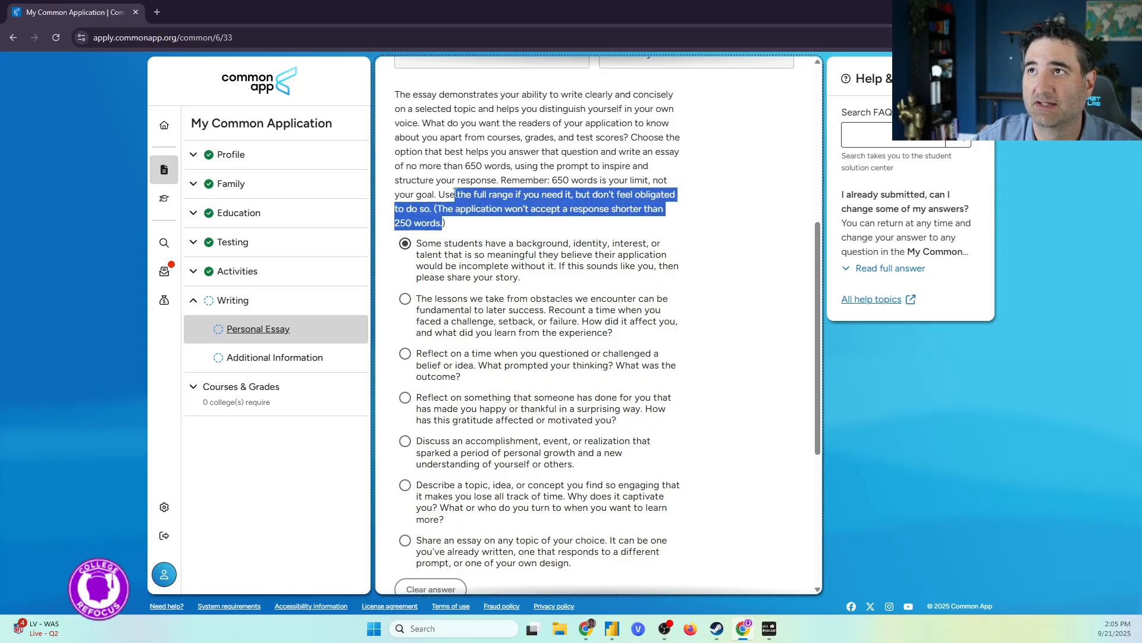
click(554, 178)
drag(553, 179, 603, 183)
click(603, 182)
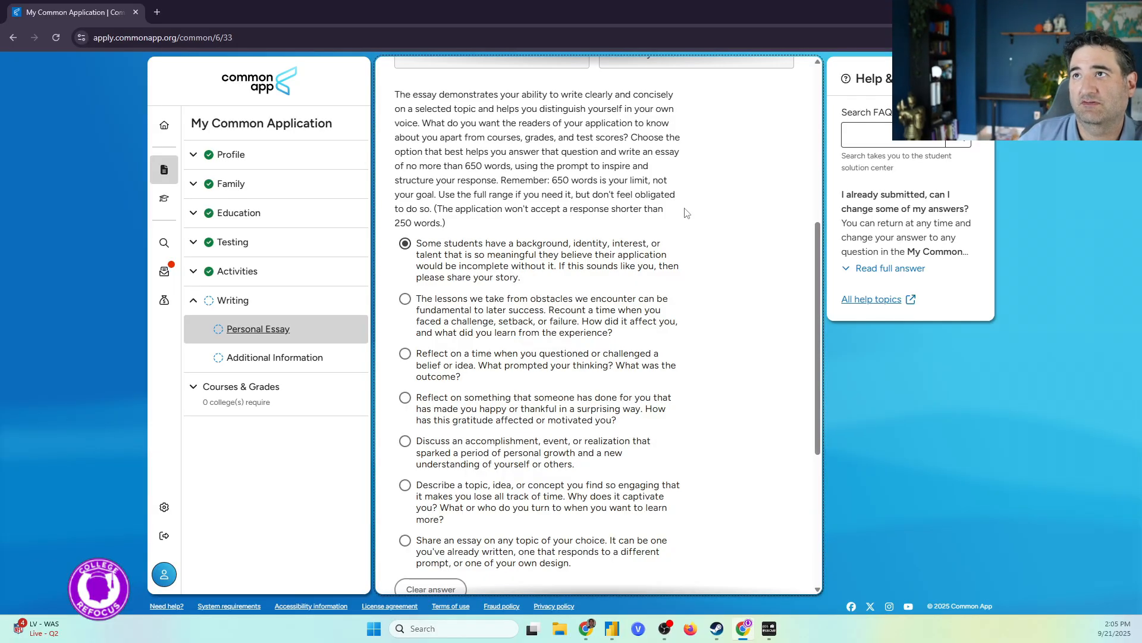
Step: Examine the essay text box and its word limits, and look back over the list of essay prompts
scroll(651, 217, down, 5)
click(515, 420)
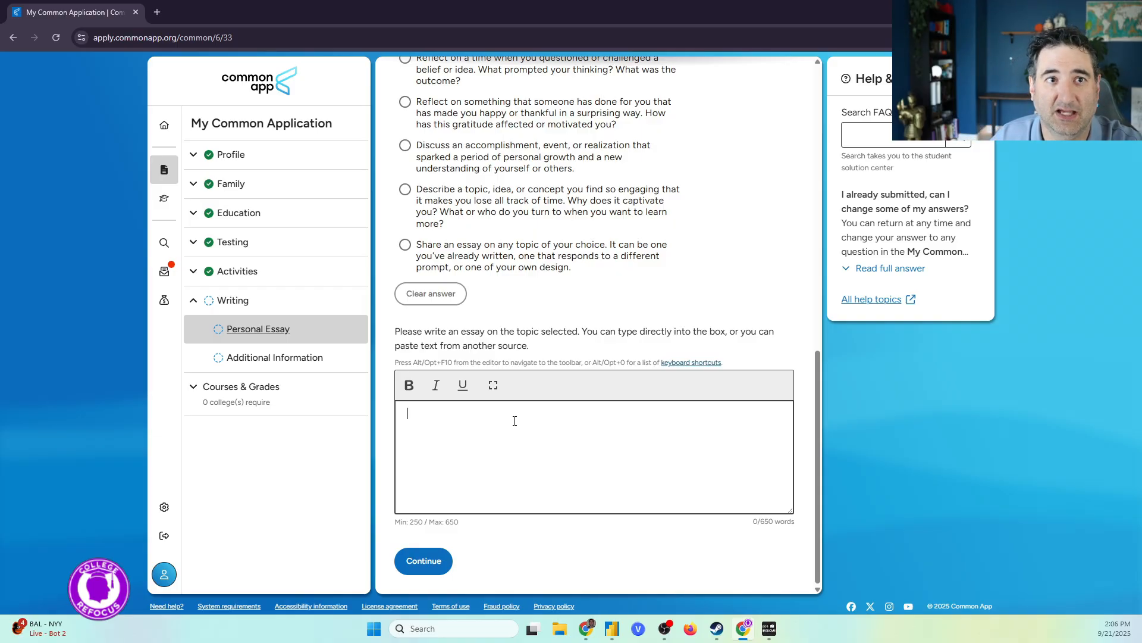
click(515, 421)
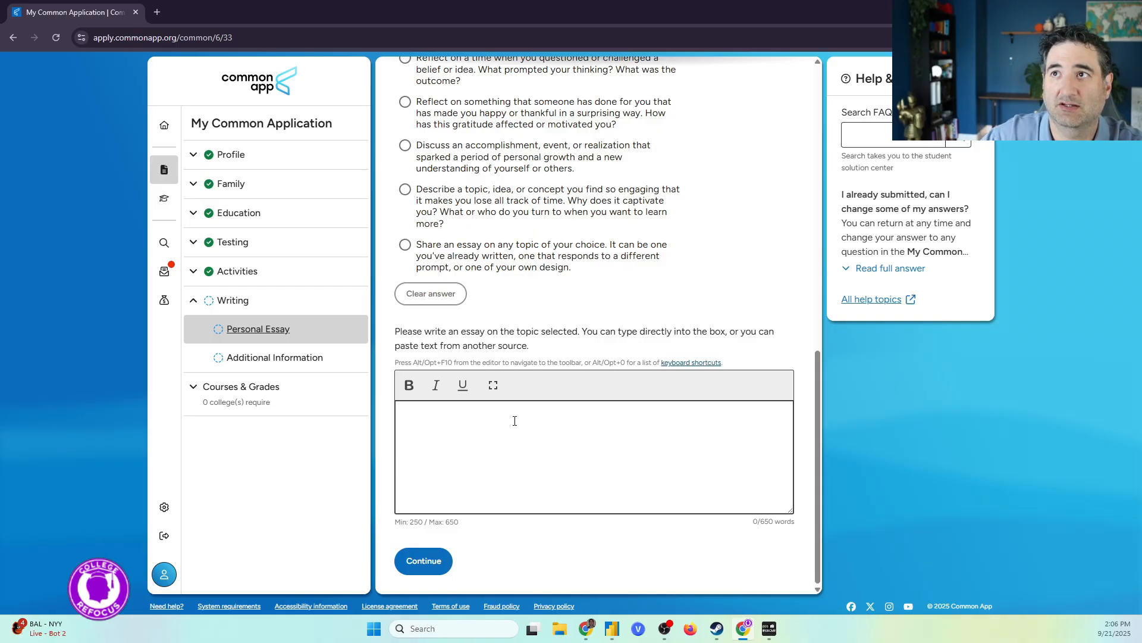
scroll(698, 322, up, 5)
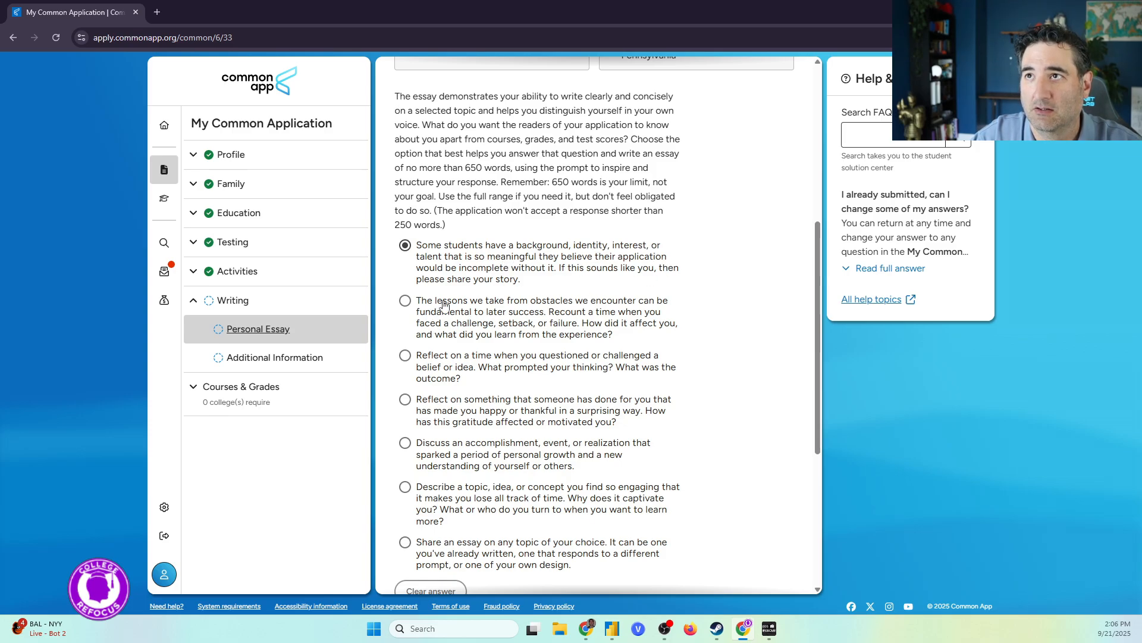
scroll(589, 328, down, 4)
scroll(562, 360, up, 7)
scroll(543, 369, down, 3)
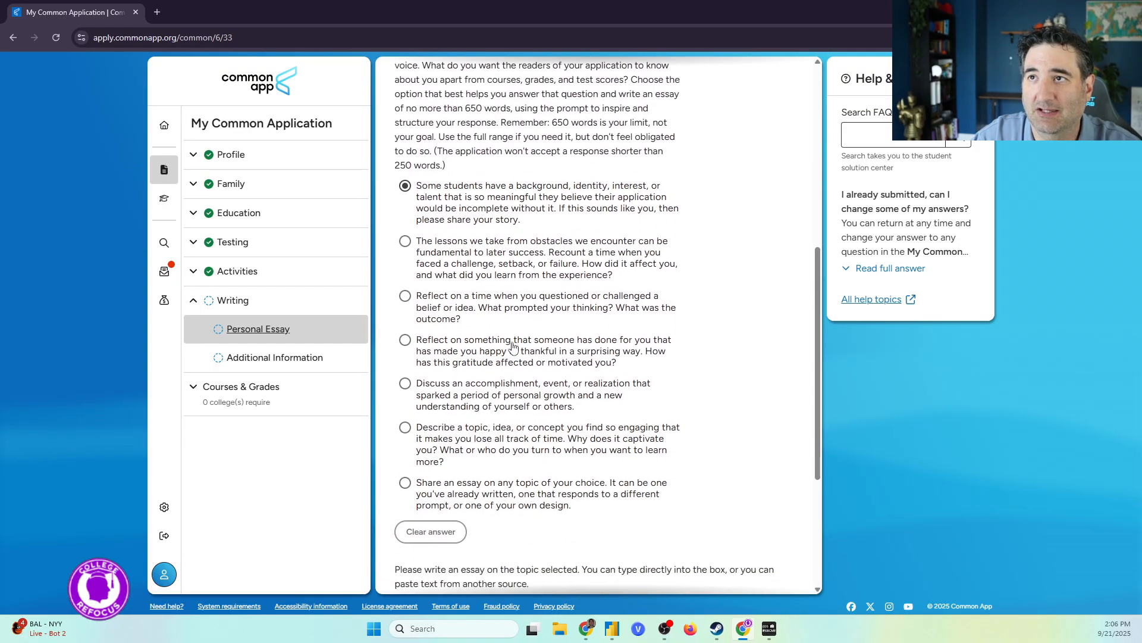
Step: Choose the accomplishment prompt, switch to the one on an engaging topic, idea, or concept, and place the cursor in the essay box
click(443, 397)
scroll(562, 399, down, 3)
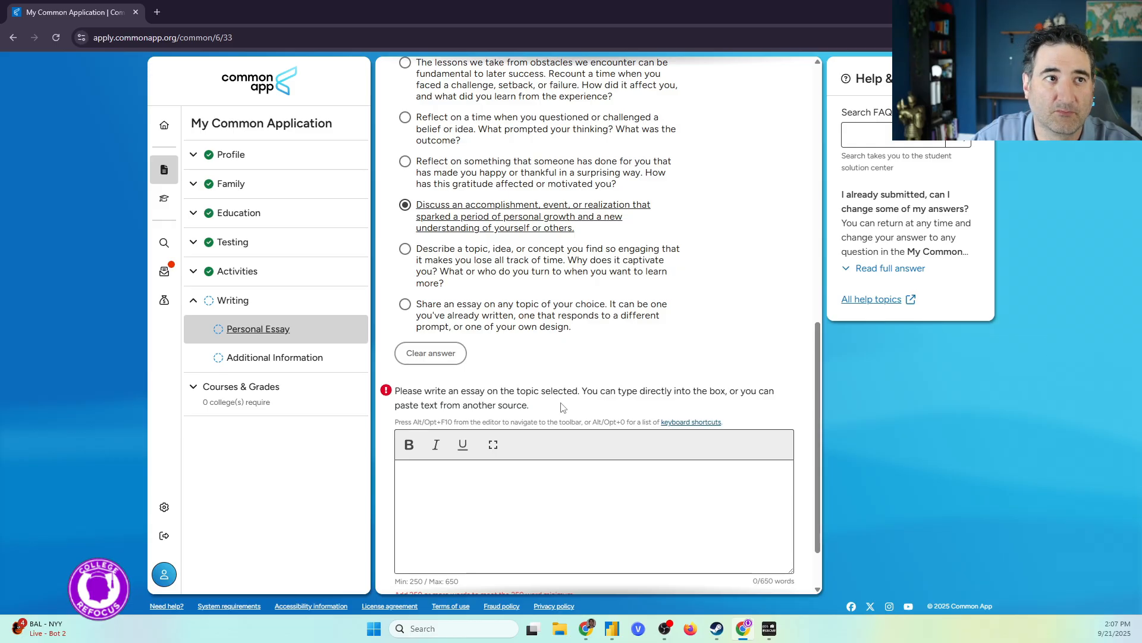
click(494, 263)
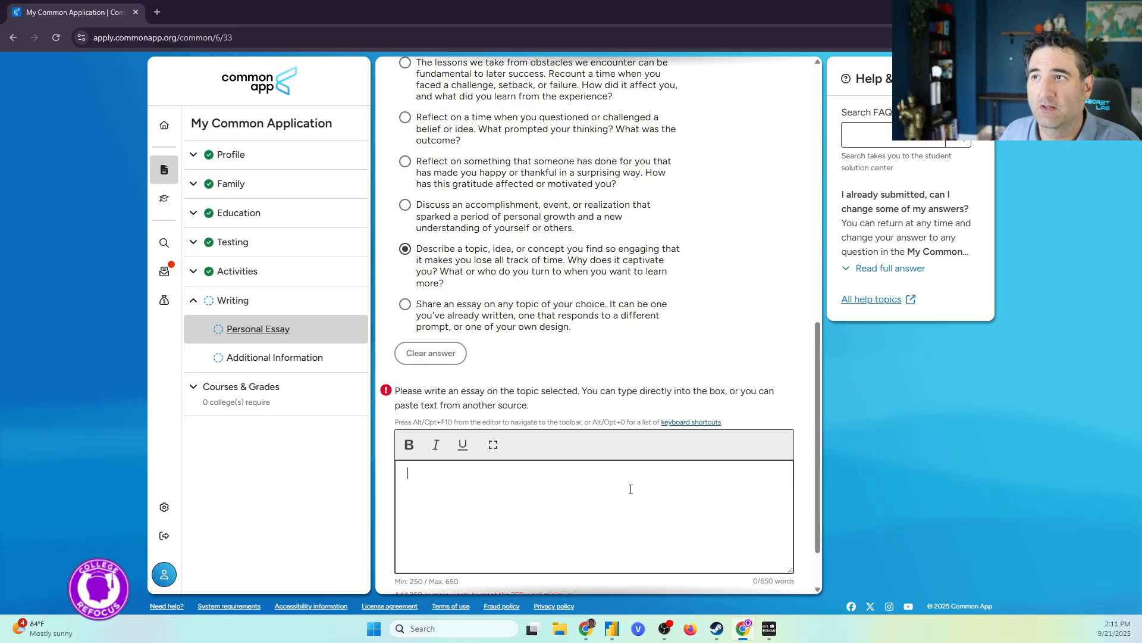
click(631, 488)
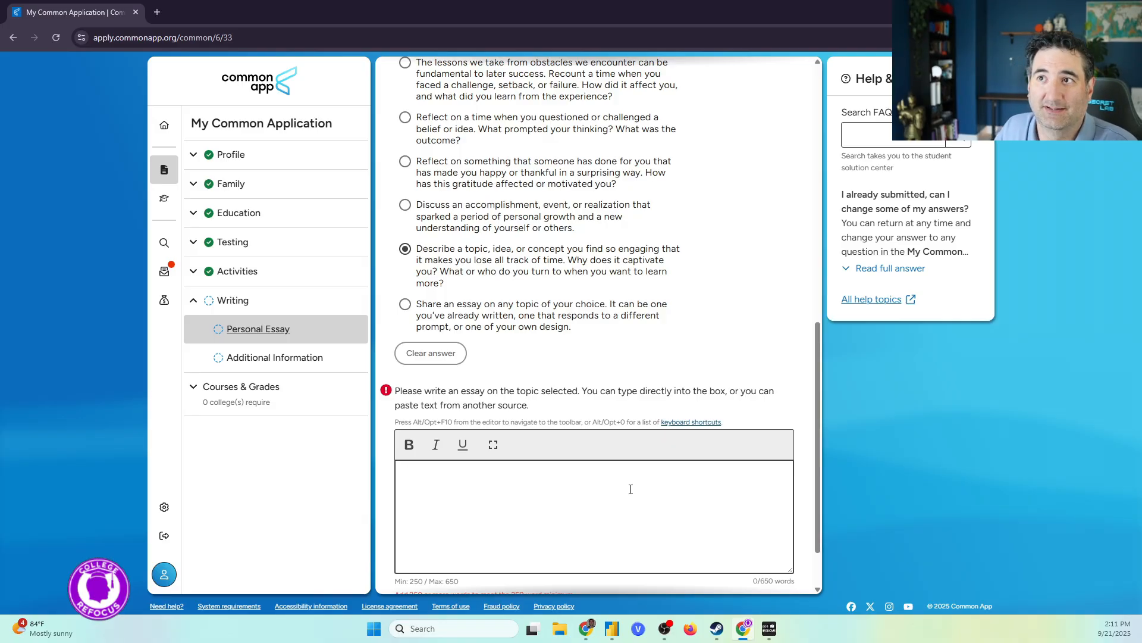
Step: Review the seven essay prompts, the lists of colleges requiring or not requiring the essay, and the essay box
scroll(631, 489, up, 3)
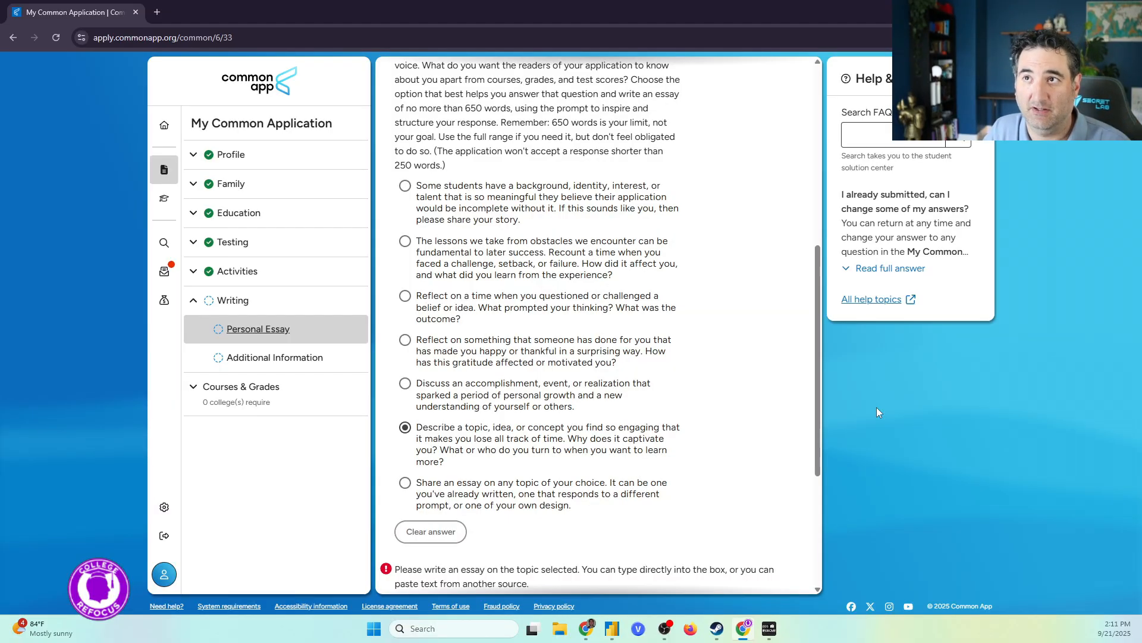
scroll(436, 450, down, 4)
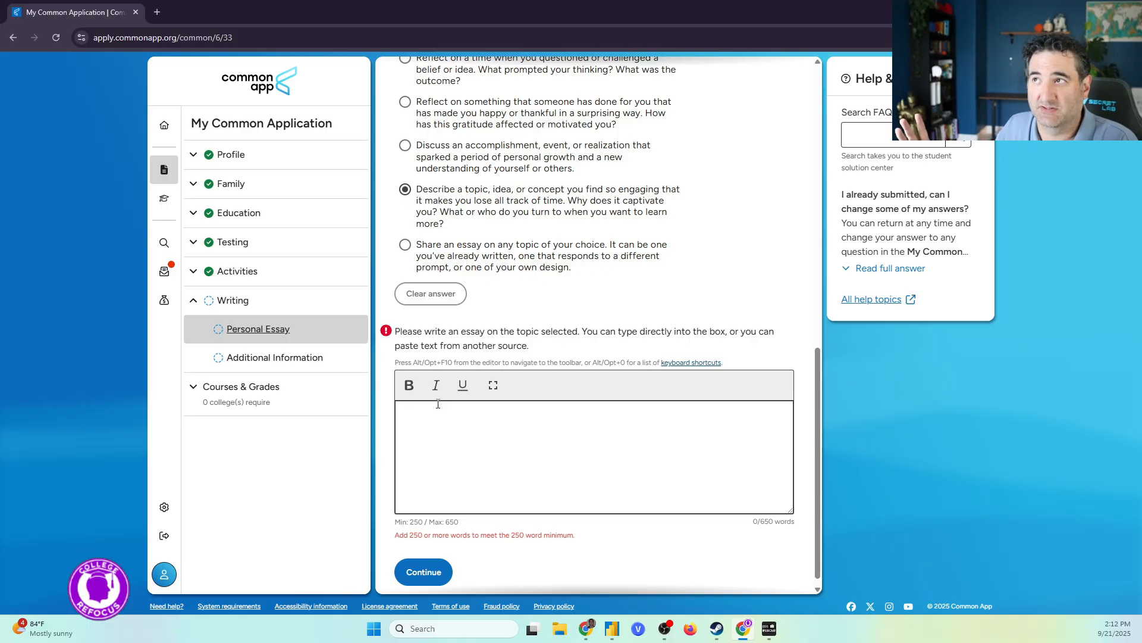
scroll(577, 442, up, 4)
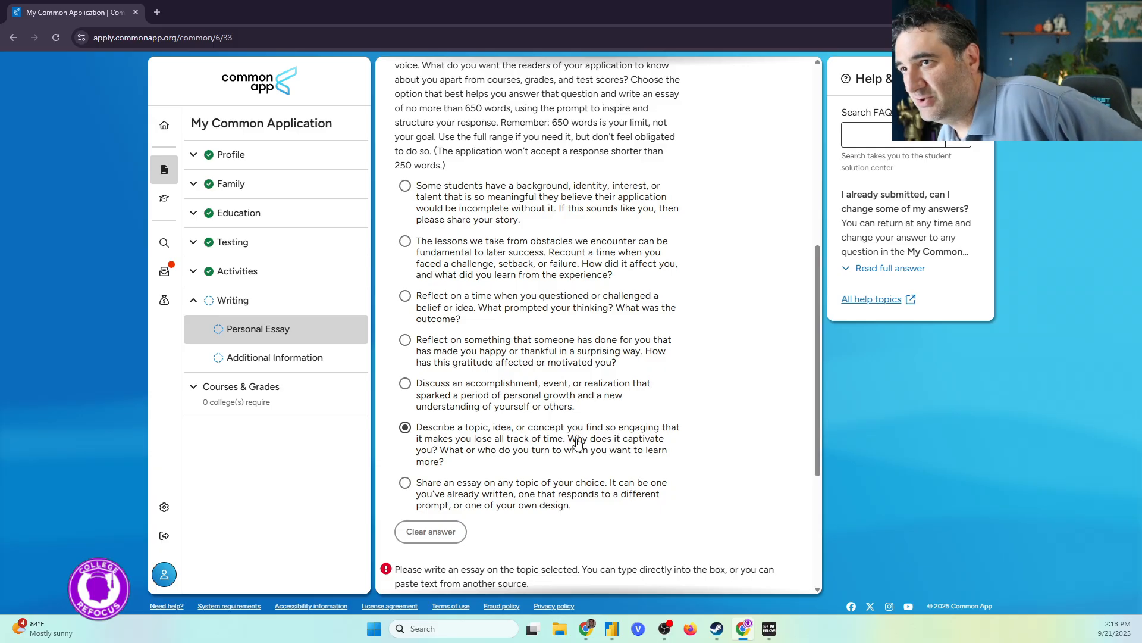
scroll(462, 271, up, 6)
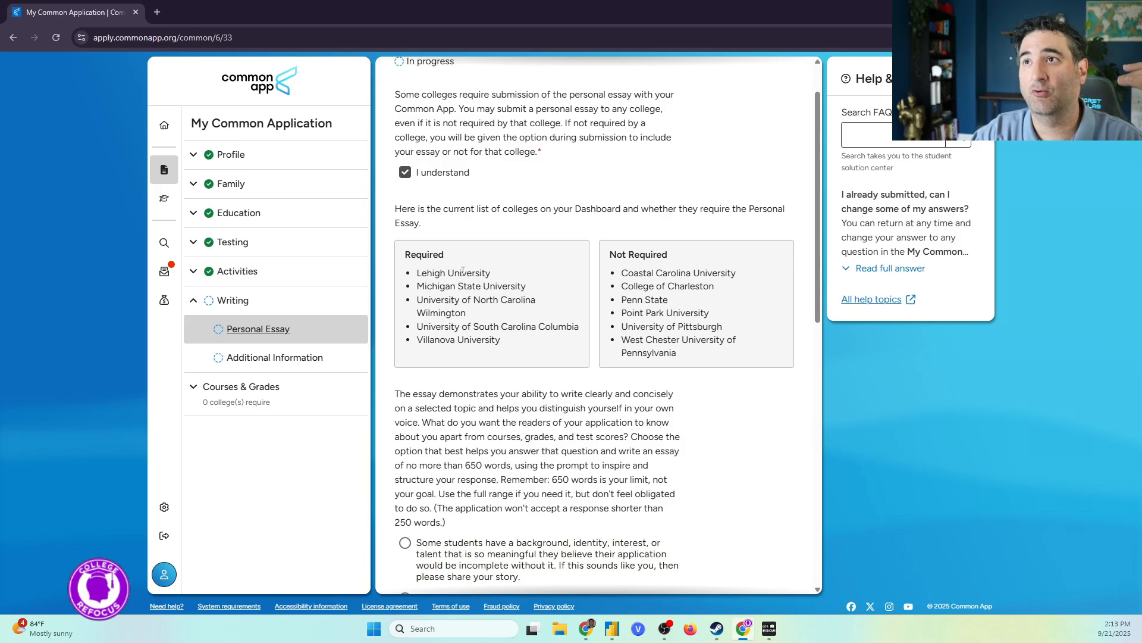
scroll(601, 446, down, 7)
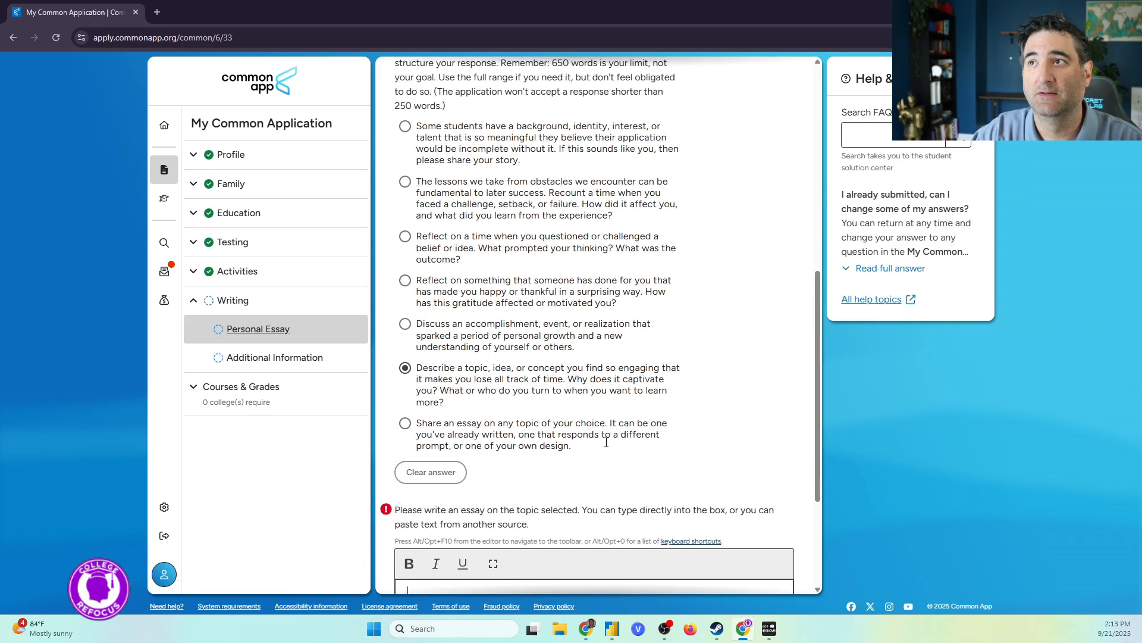
scroll(607, 441, down, 2)
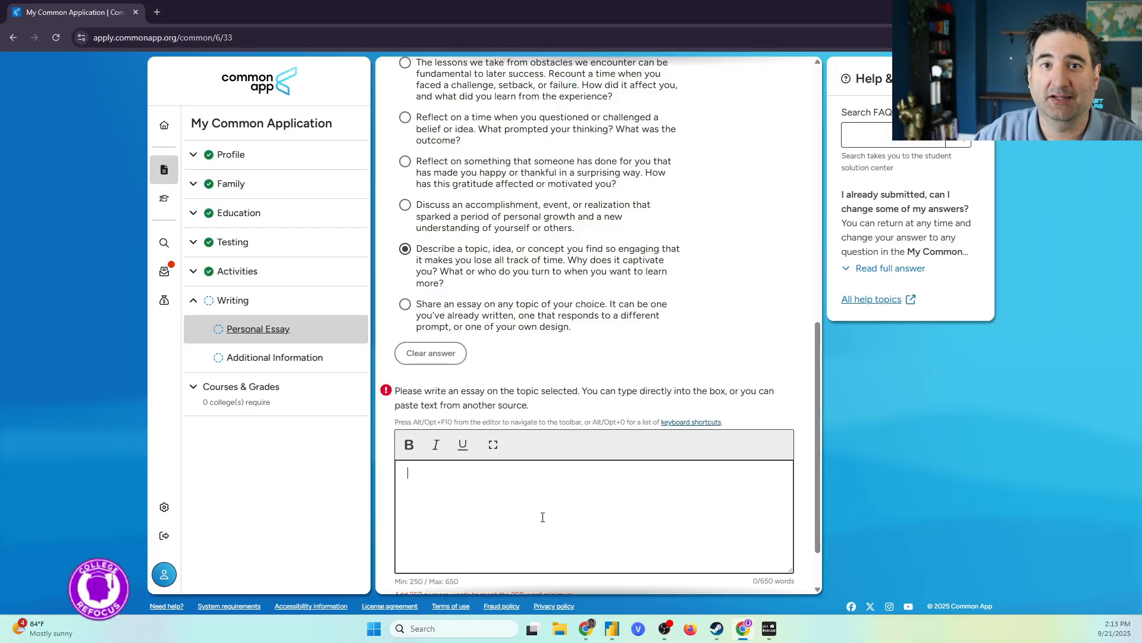
scroll(543, 517, up, 5)
scroll(593, 478, down, 2)
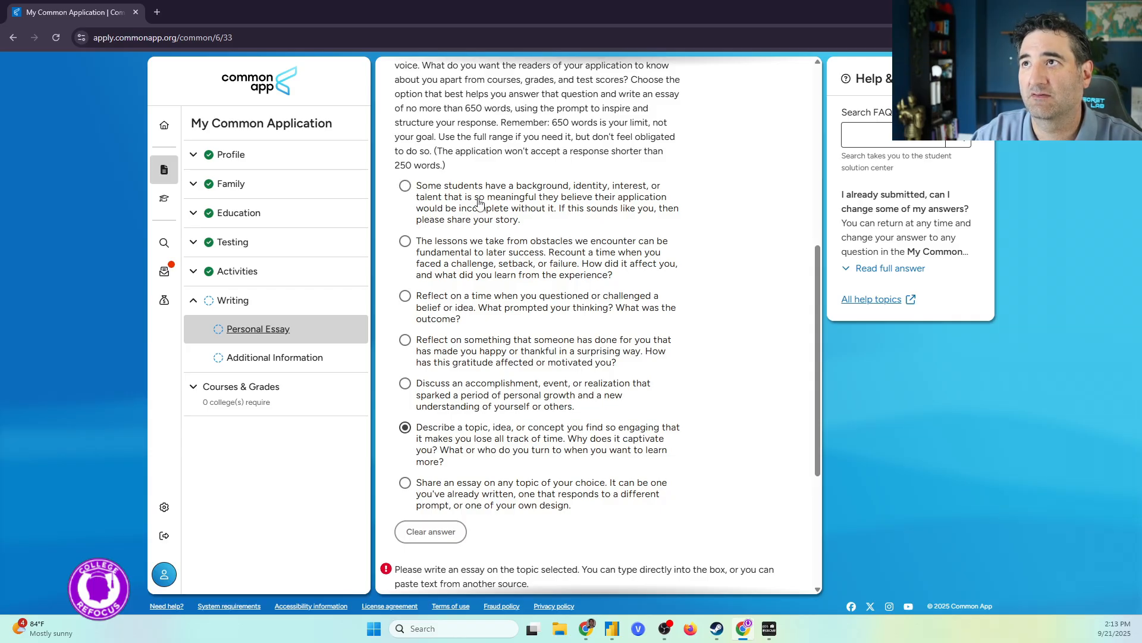
Step: Select in turn the prompts about a meaningful background, lessons from obstacles, and gratitude for something someone has done
click(396, 183)
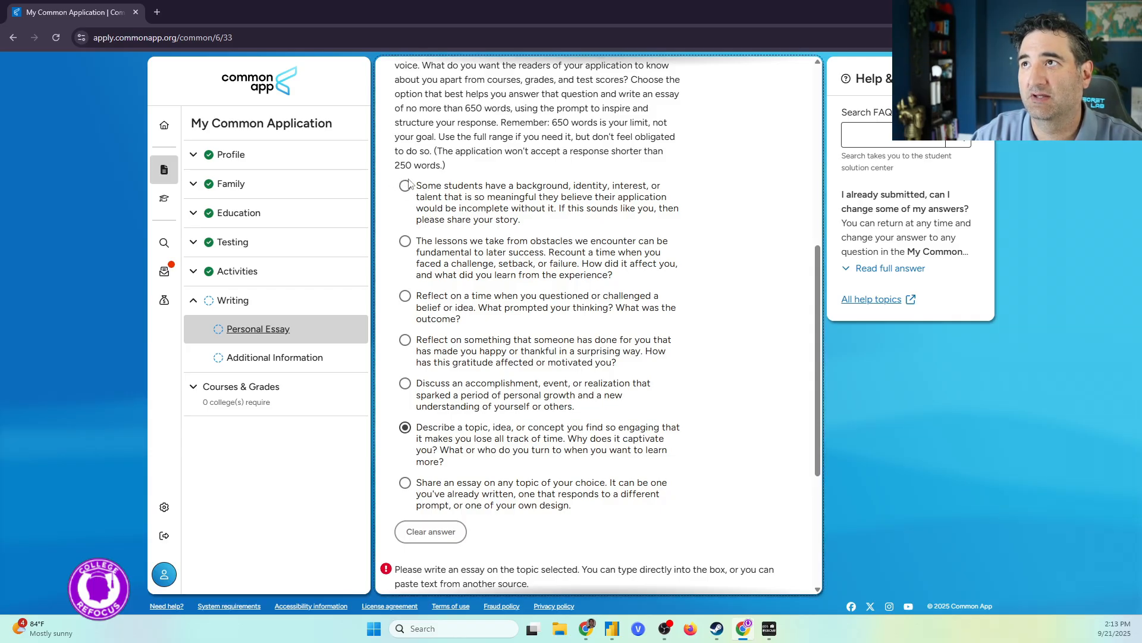
click(406, 187)
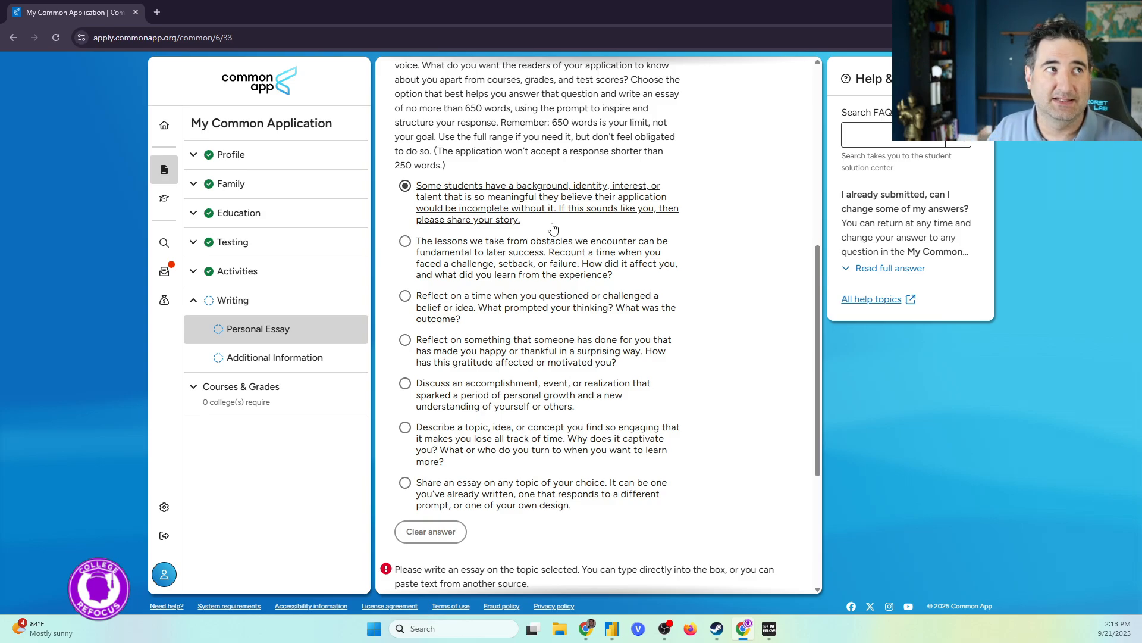
scroll(553, 228, up, 1)
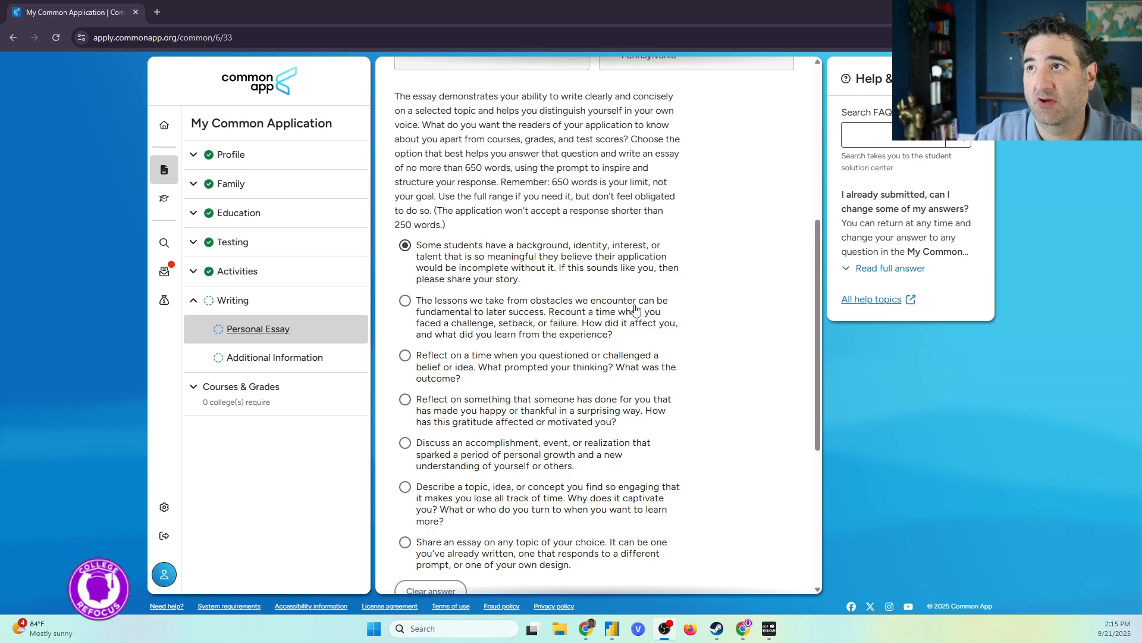
click(439, 308)
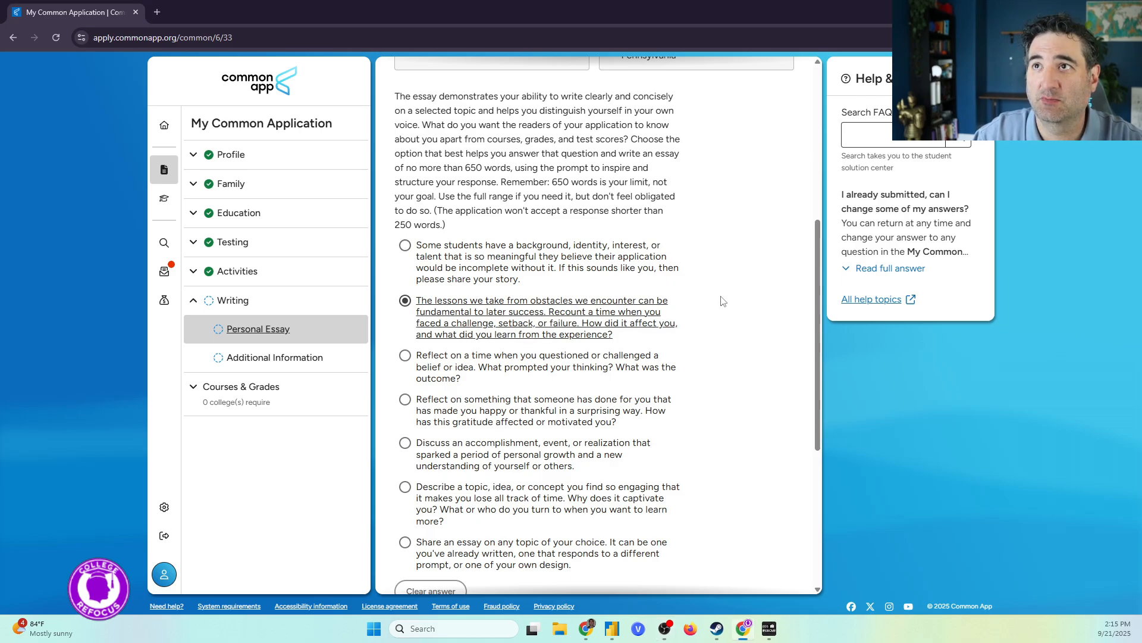
scroll(706, 349, down, 1)
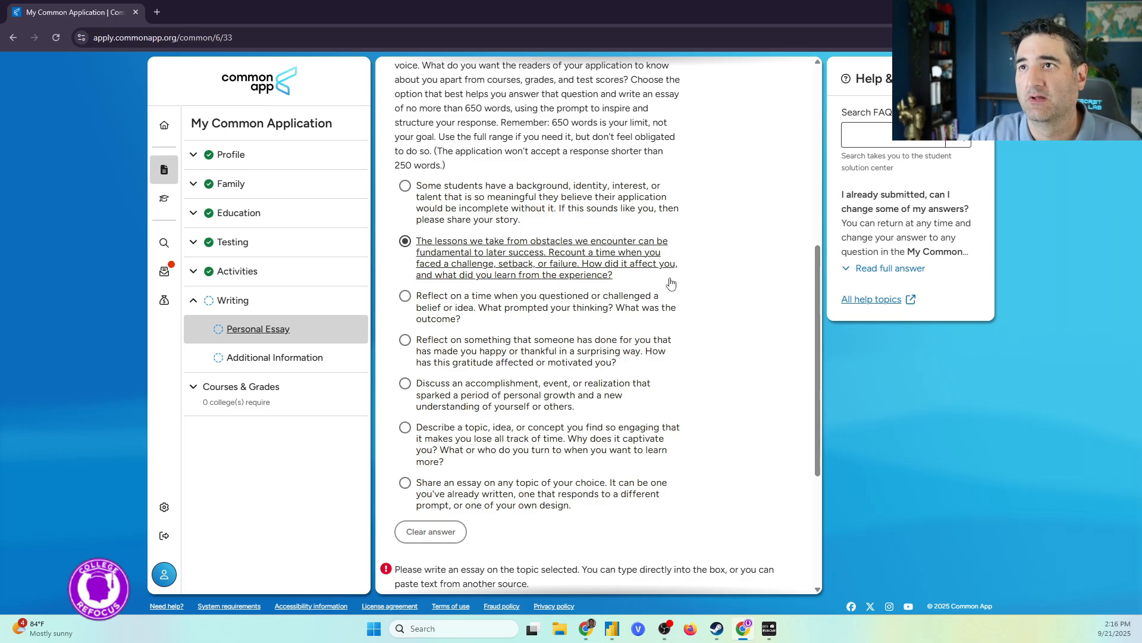
click(436, 348)
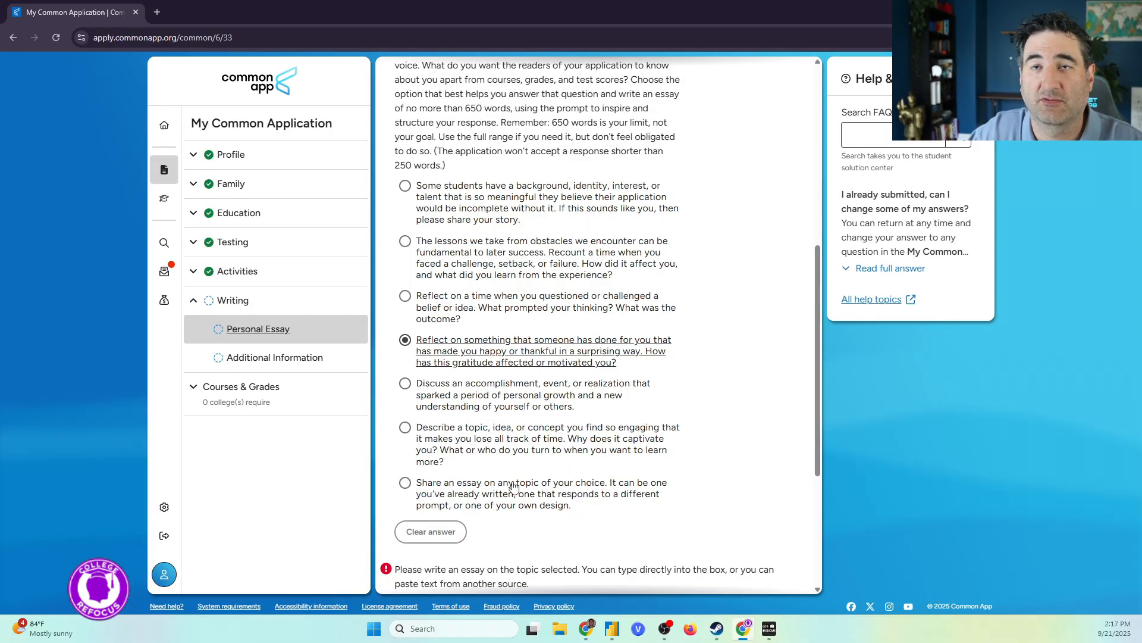
Step: Choose the prompt describing a topic, idea, or concept found so engaging that time is lost, and place the cursor in the essay box
scroll(515, 488, down, 2)
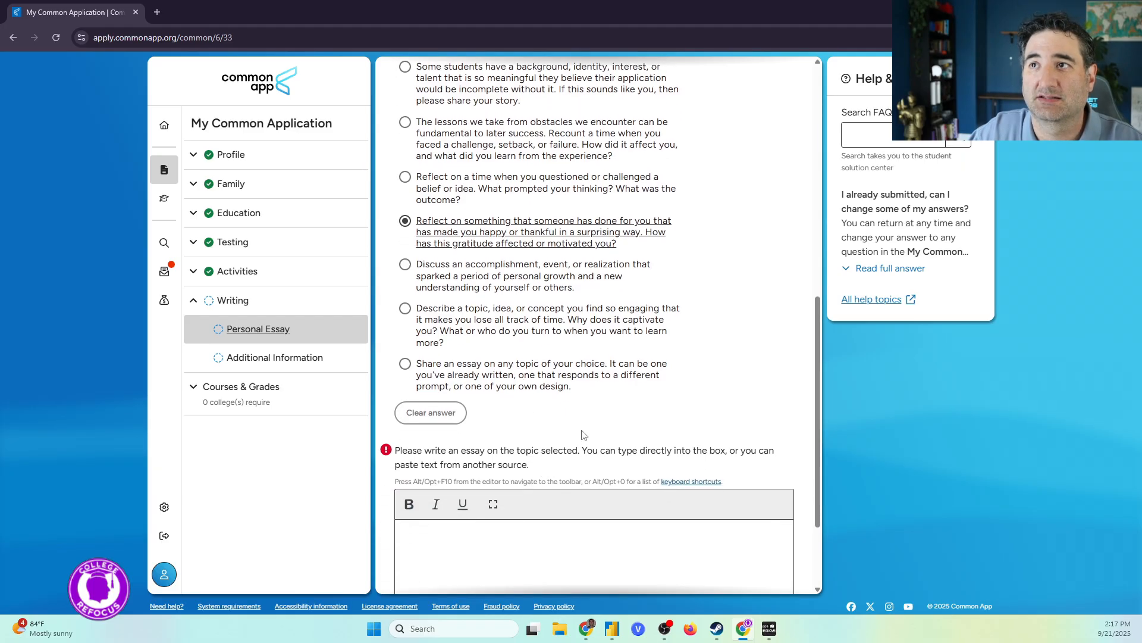
scroll(519, 500, down, 1)
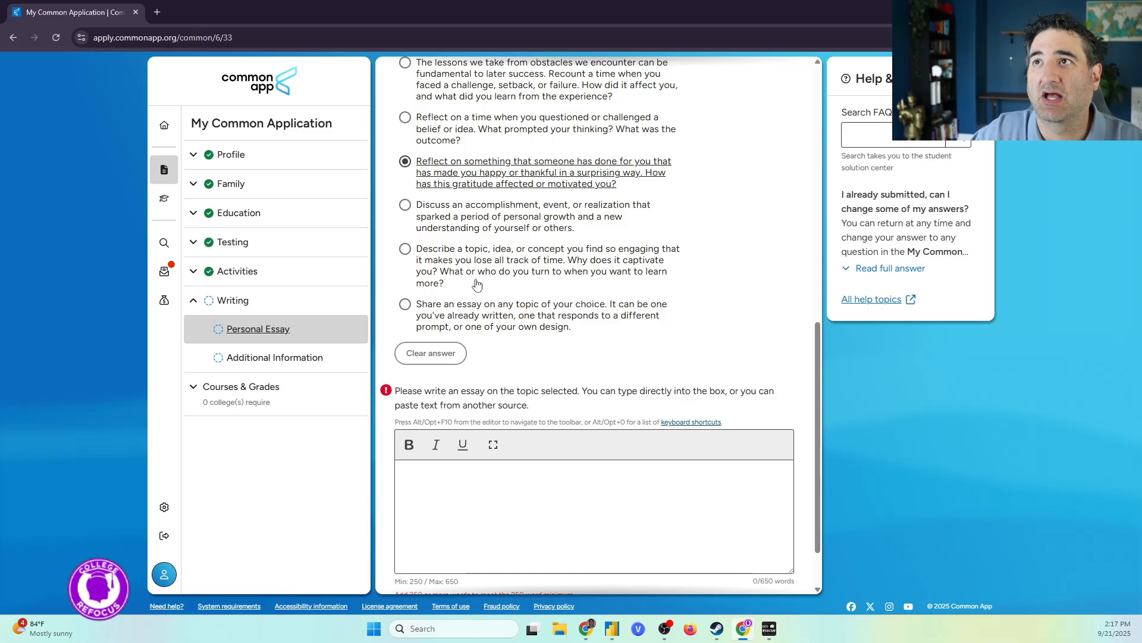
click(539, 261)
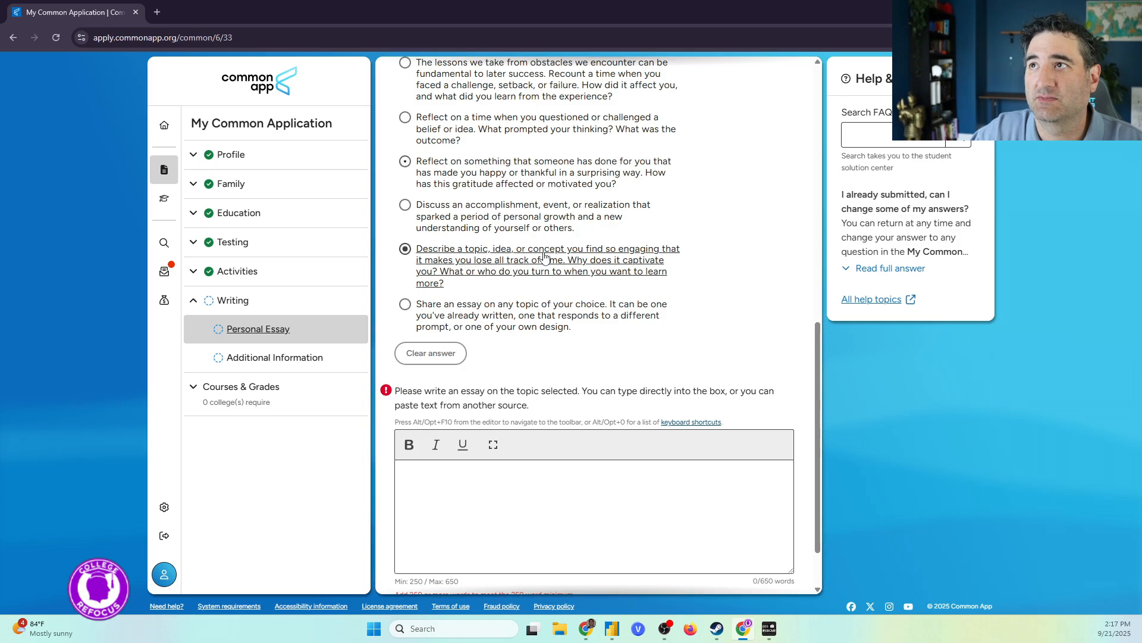
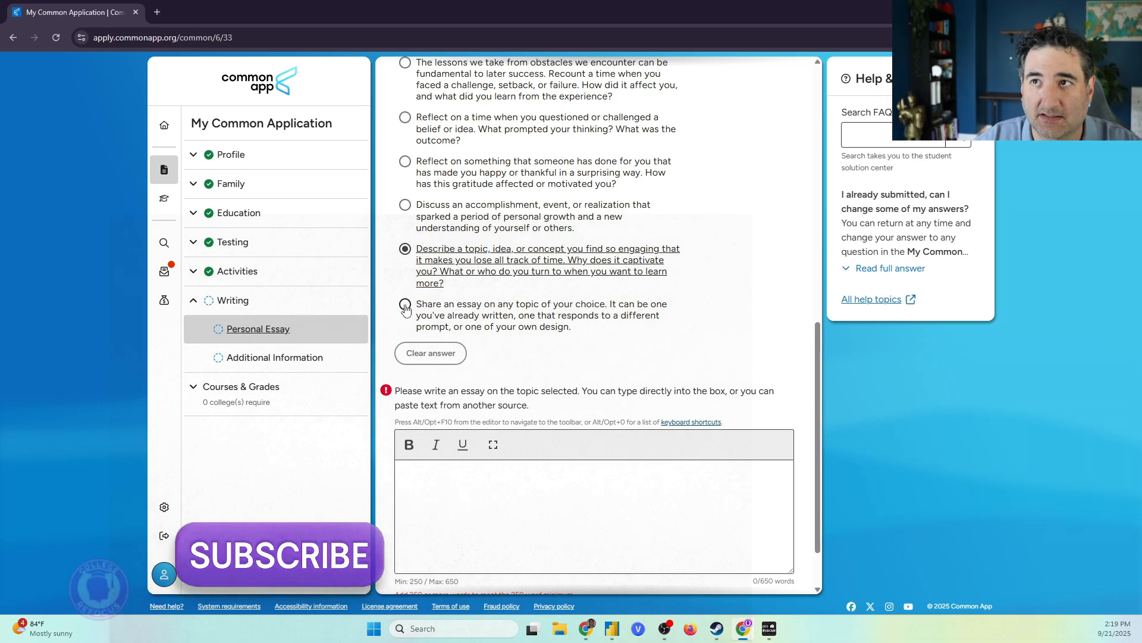
click(474, 478)
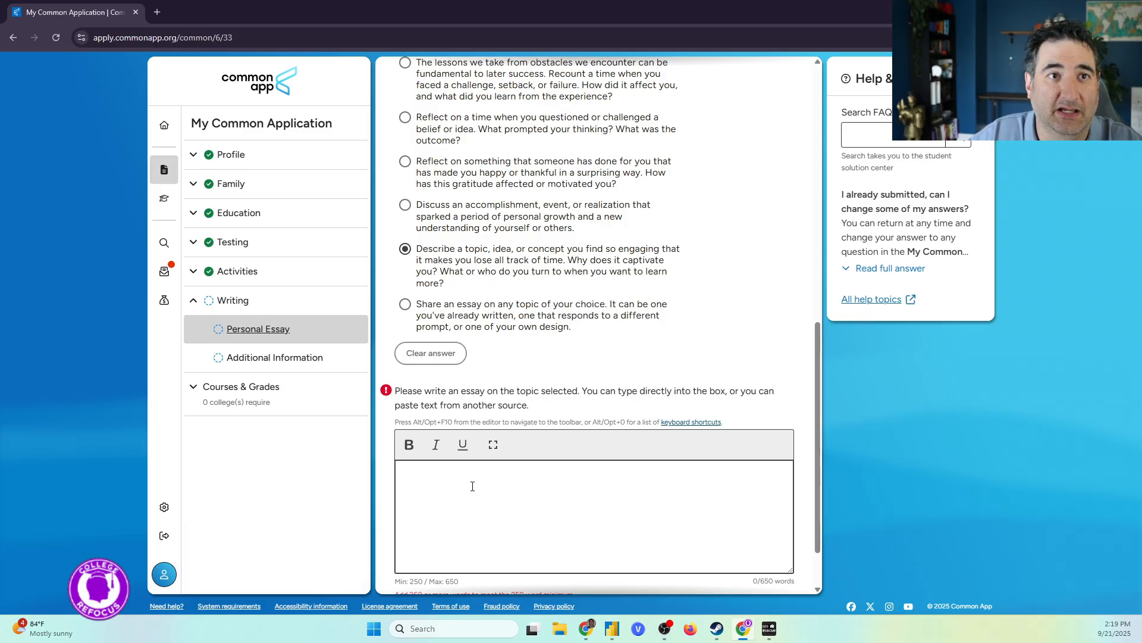
Step: Check the maximum word count given below the essay box and look back at the essay prompts
scroll(501, 386, up, 7)
scroll(501, 385, down, 8)
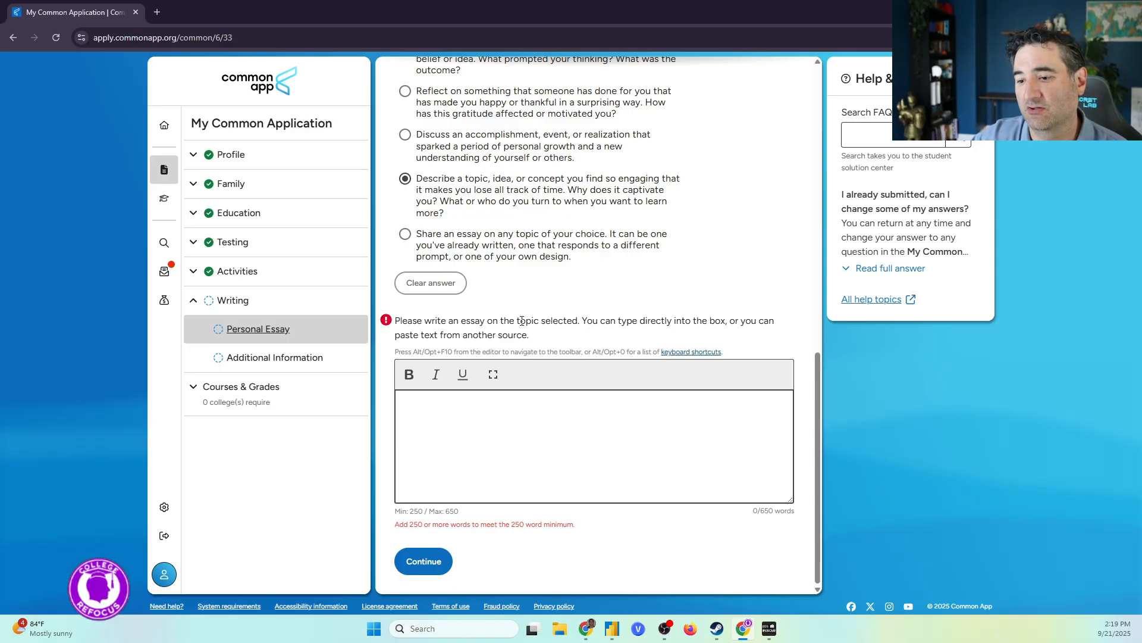
drag(463, 513, 448, 513)
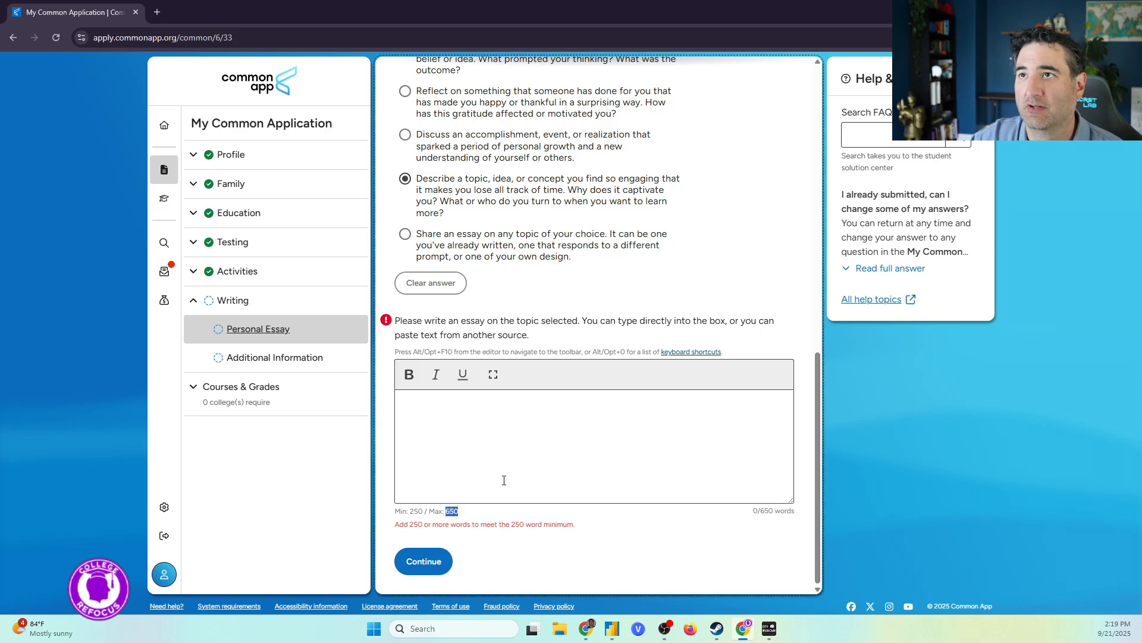
scroll(503, 480, up, 2)
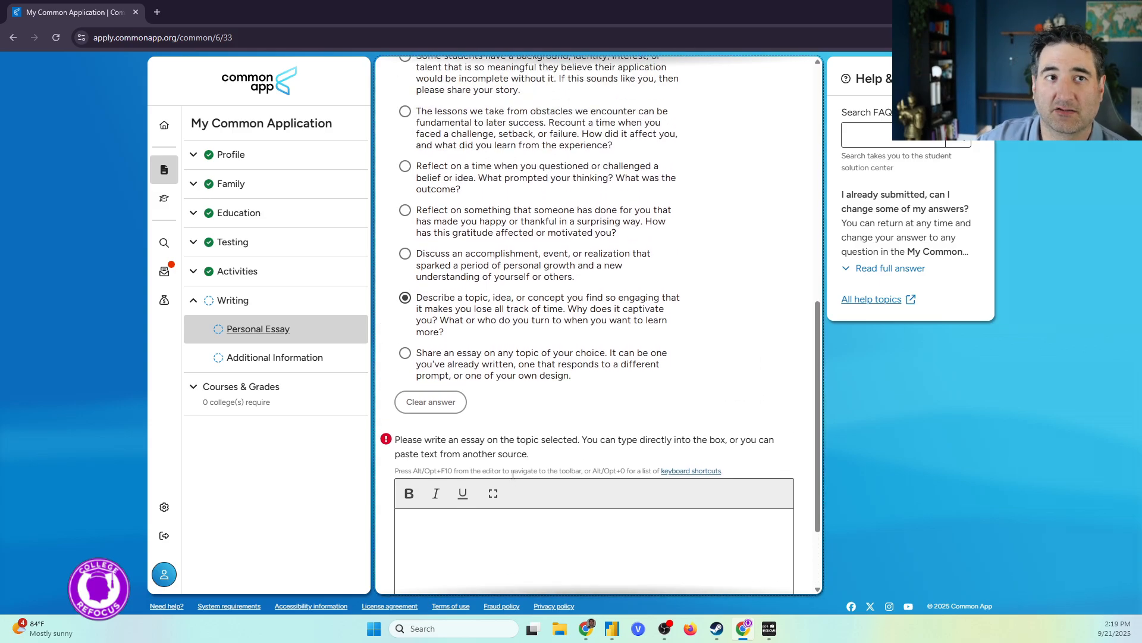
Step: Check the minimum and maximum word counts below the essay box, then place the cursor in the box
scroll(513, 474, down, 2)
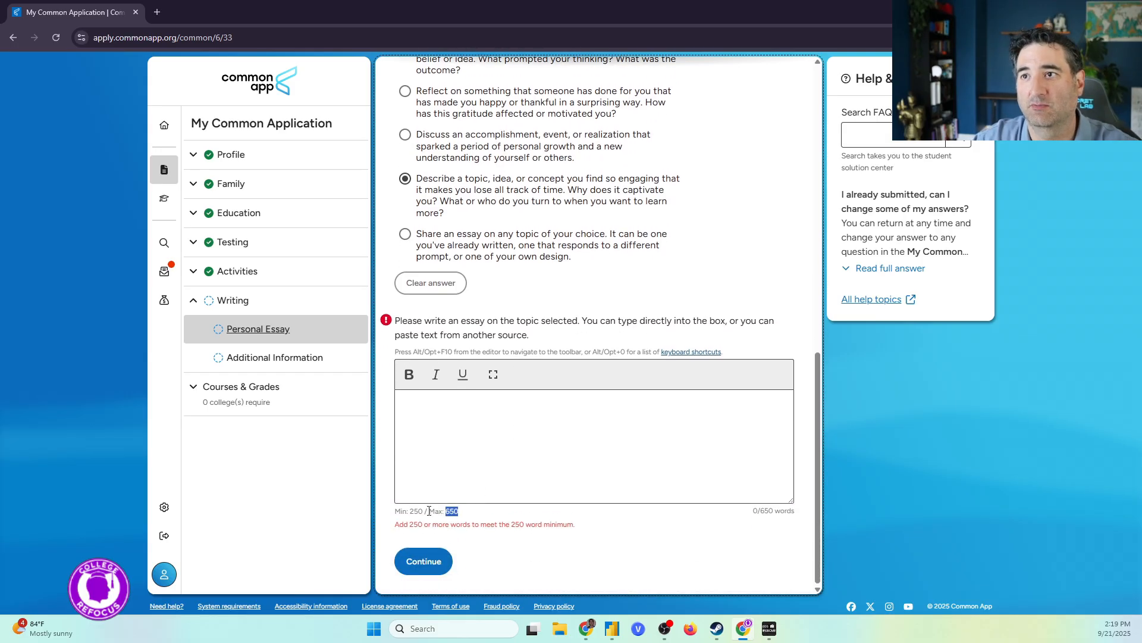
click(462, 513)
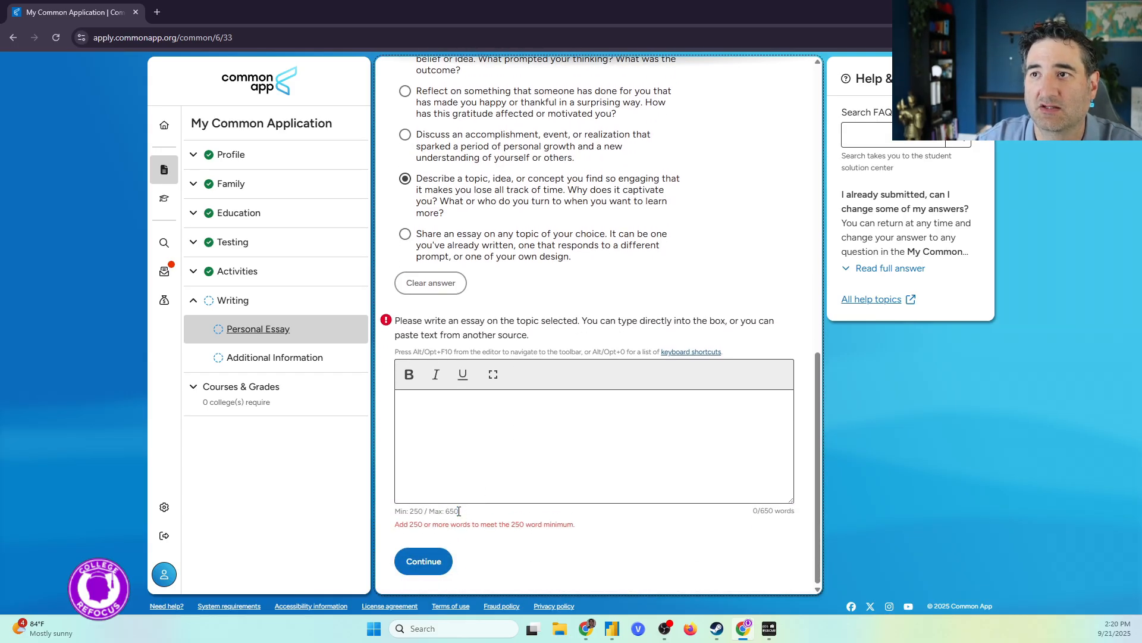
drag(459, 511, 444, 511)
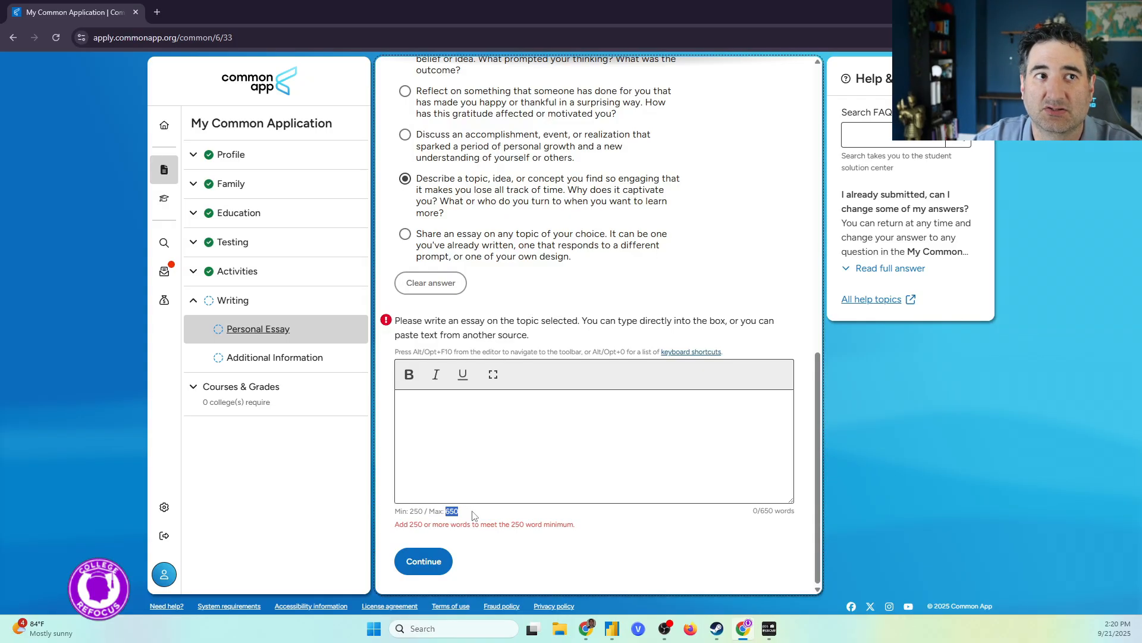
click(463, 519)
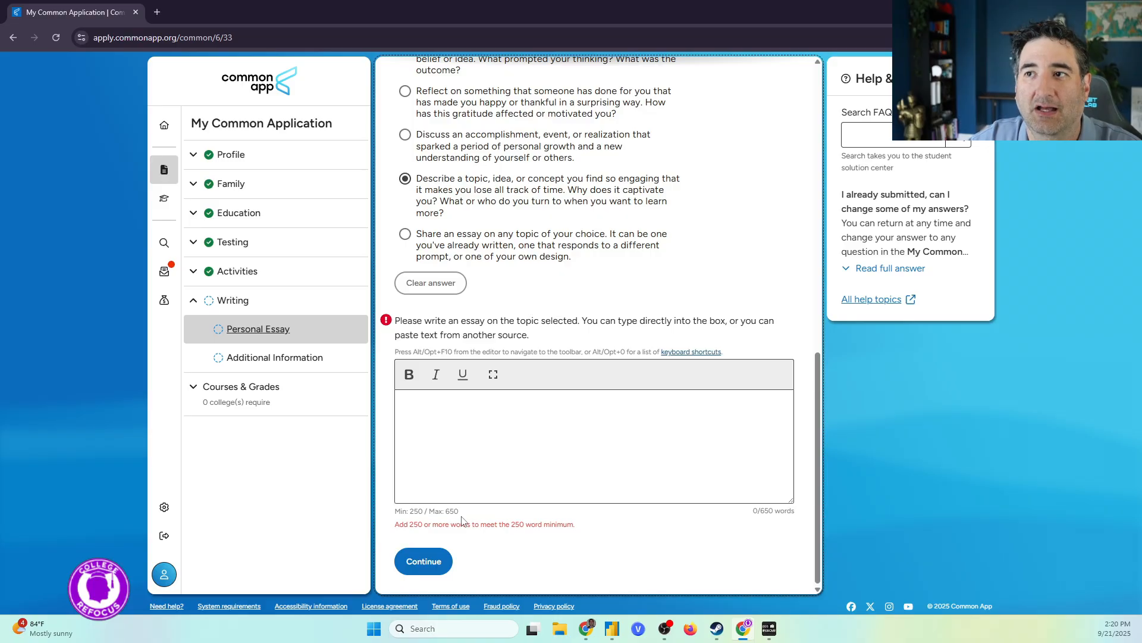
double_click(448, 512)
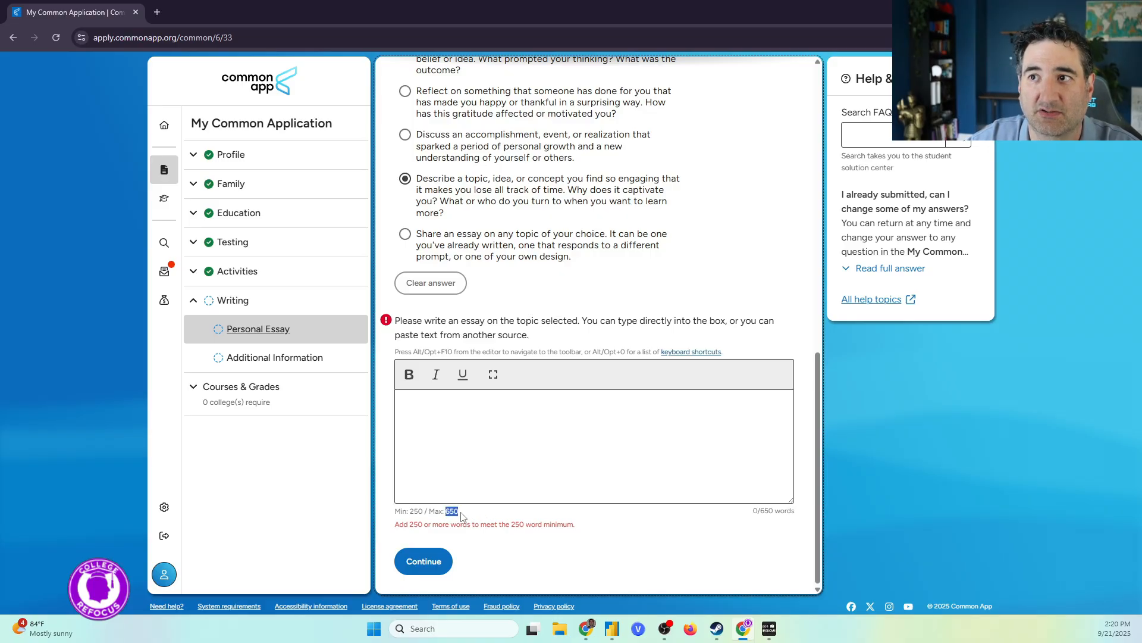
click(491, 440)
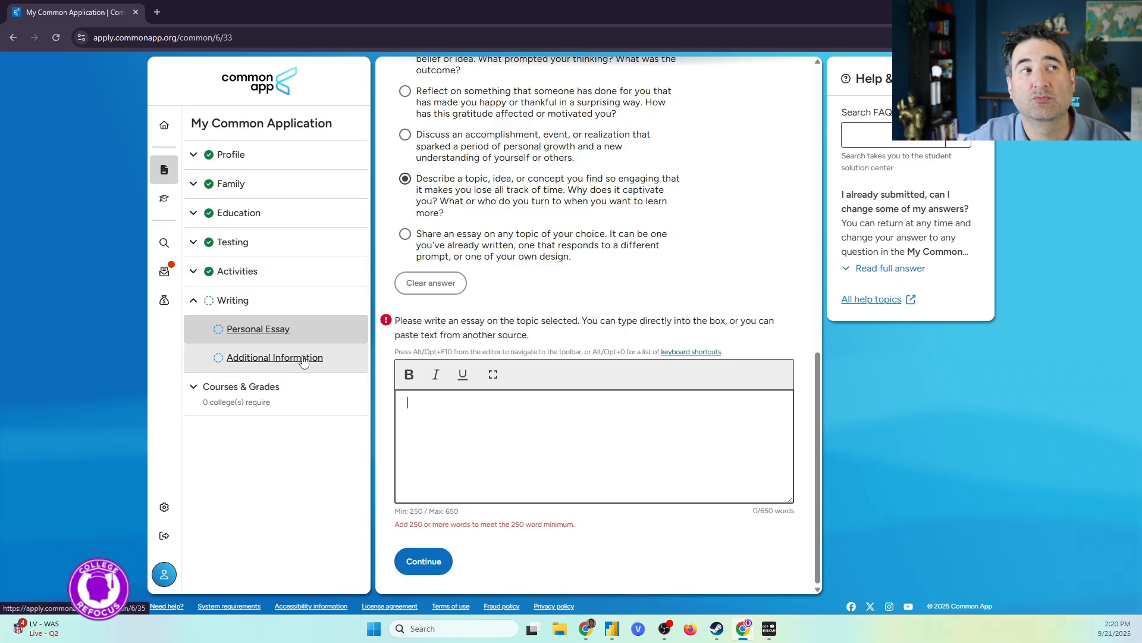
Step: Review the Personal Essay page again, from the college requirement lists and essay instructions through the prompts to the essay box
scroll(526, 512, up, 5)
scroll(519, 495, down, 3)
scroll(519, 495, down, 2)
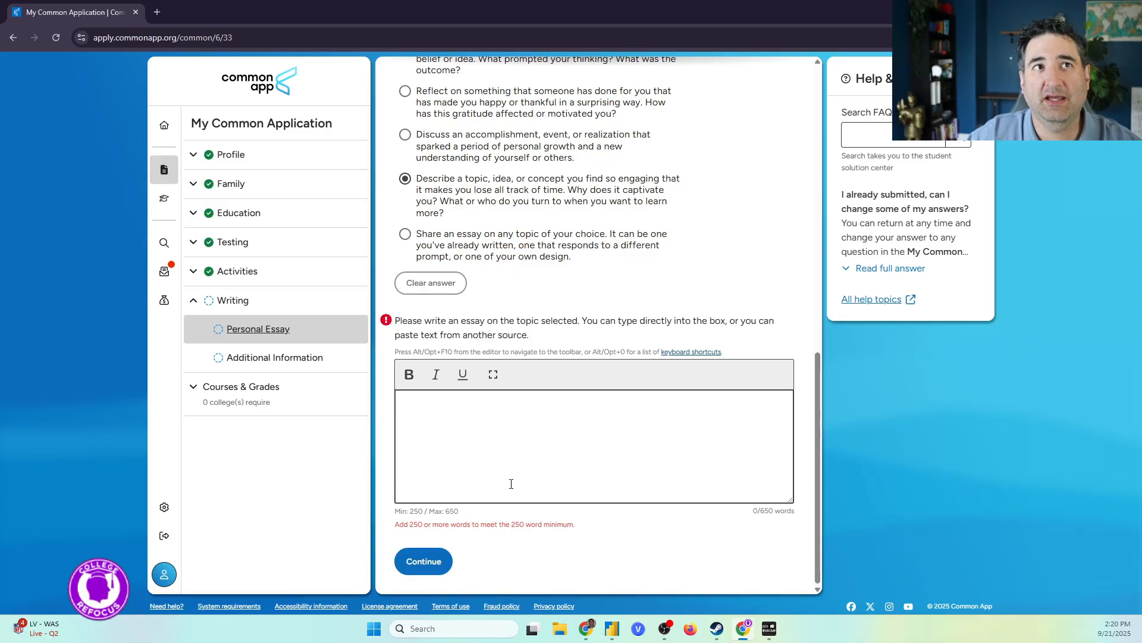
scroll(490, 446, up, 12)
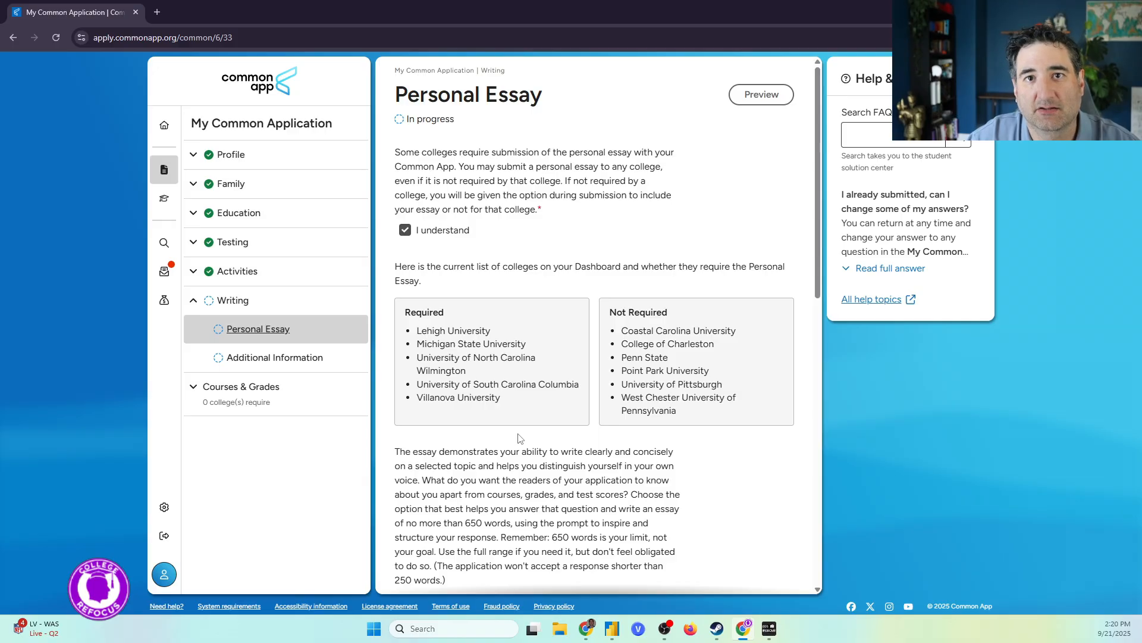
scroll(524, 444, down, 12)
click(537, 461)
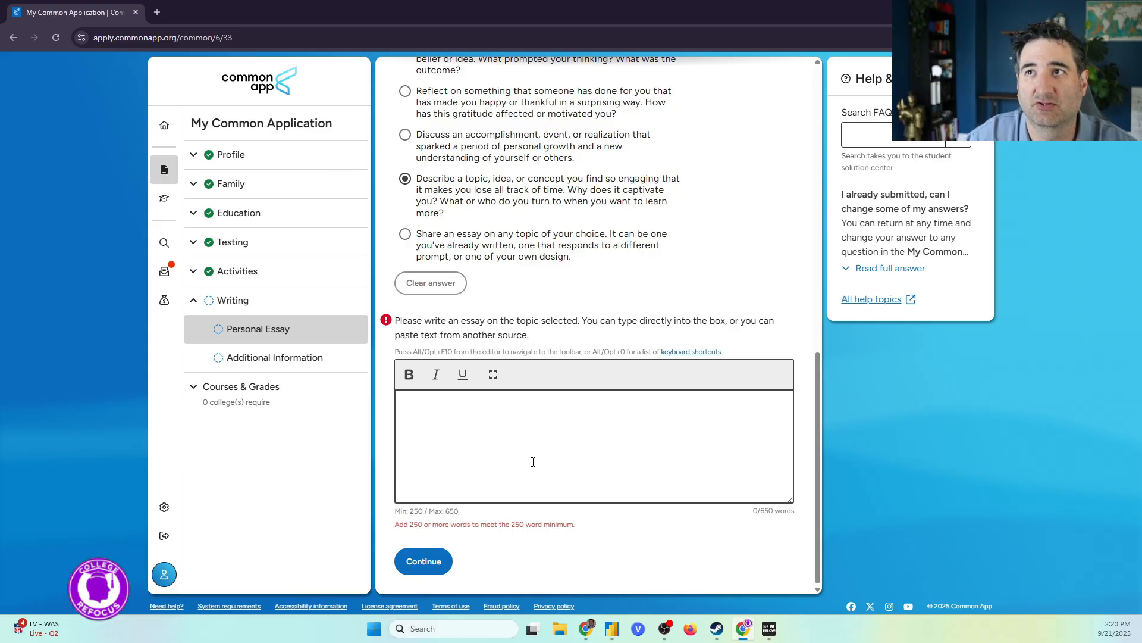
scroll(532, 461, up, 4)
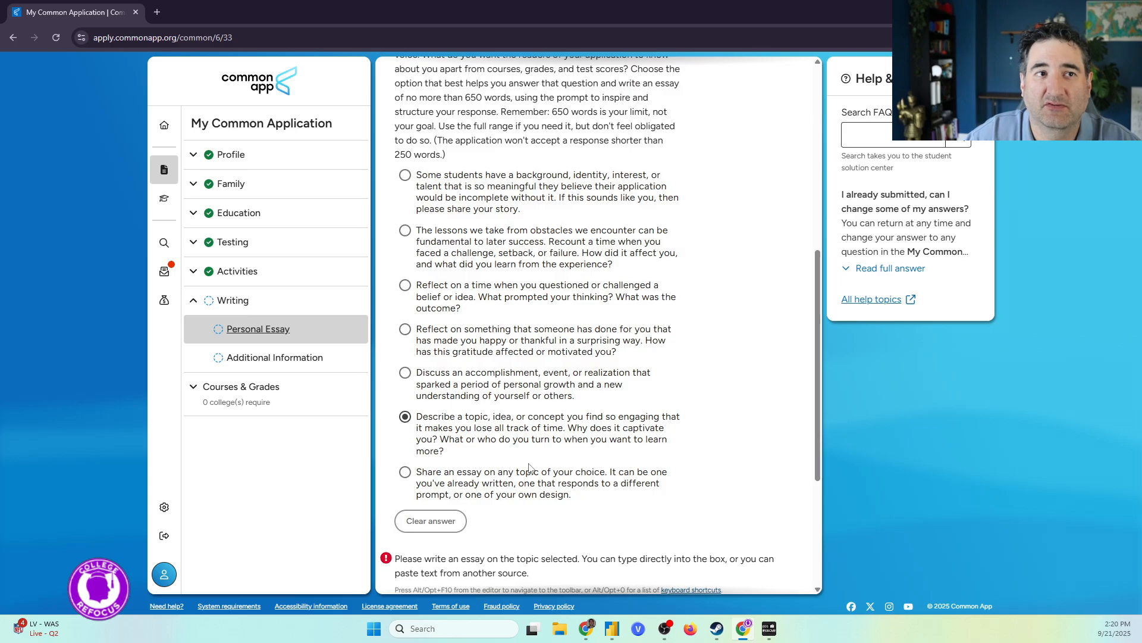
scroll(529, 467, down, 4)
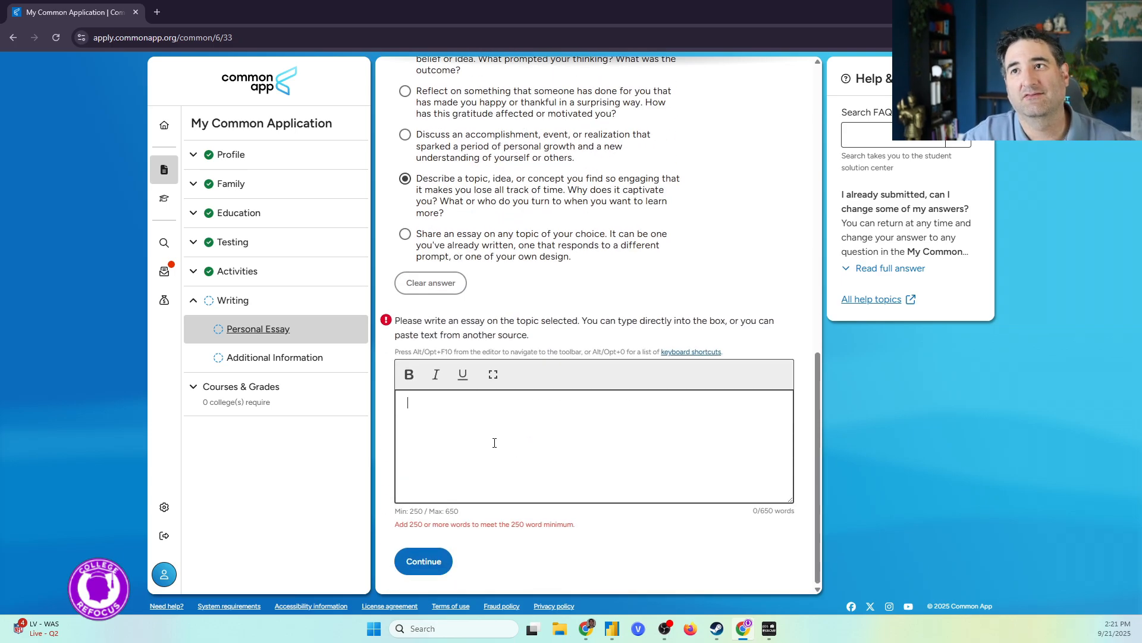
click(494, 442)
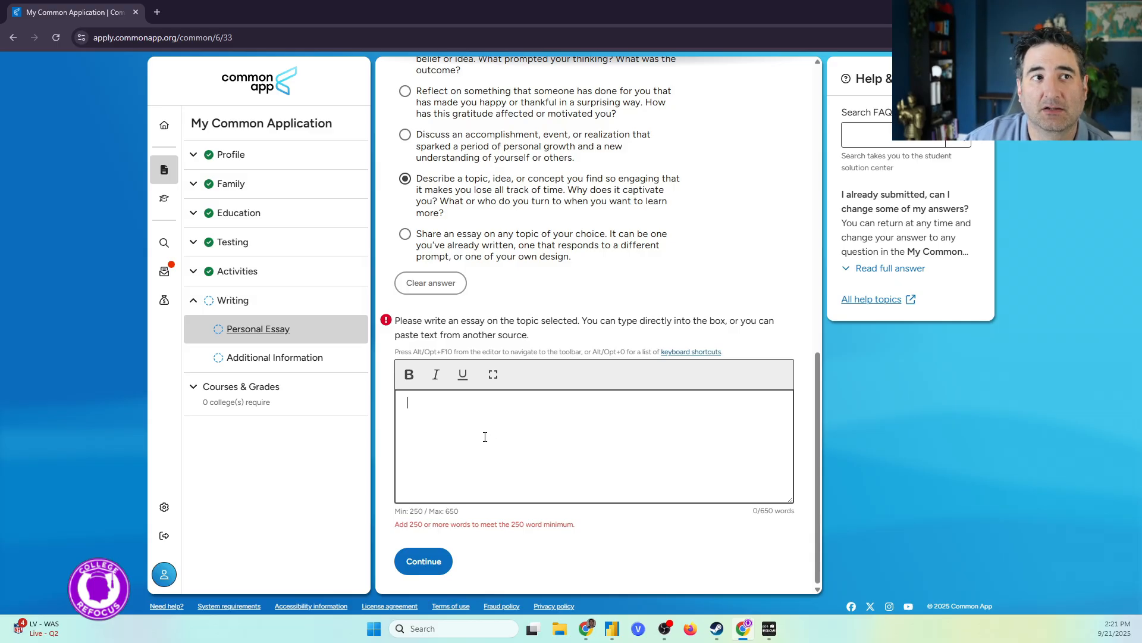
scroll(485, 437, up, 2)
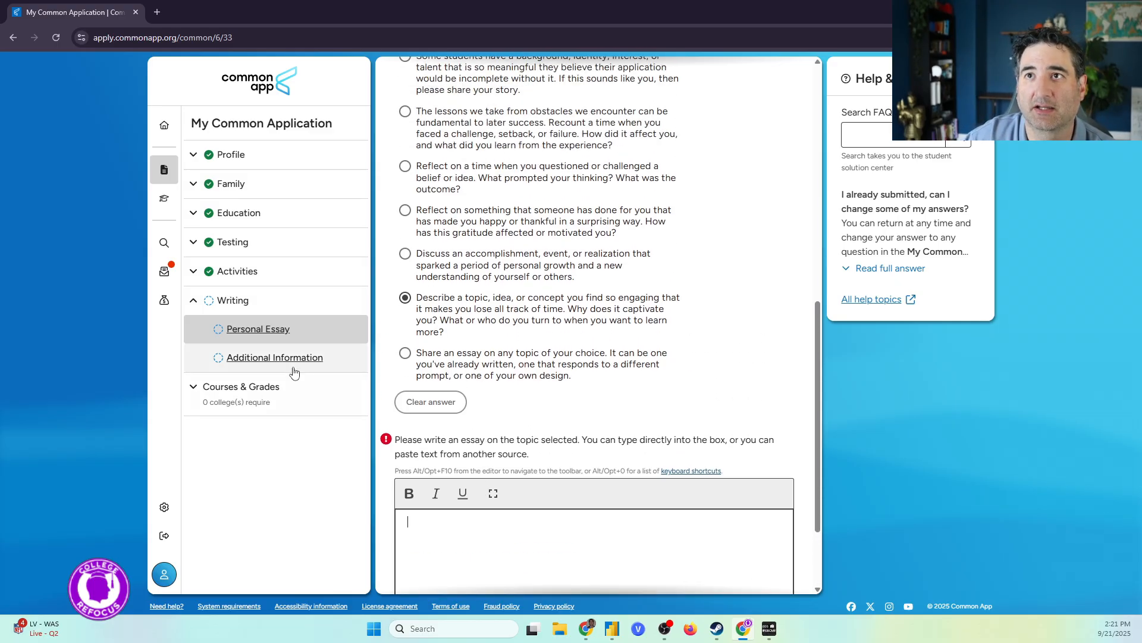
Step: Open the Additional Information page of the Writing section and read the listed challenges and circumstances, such as natural disasters, discrimination, and community disruption
click(288, 359)
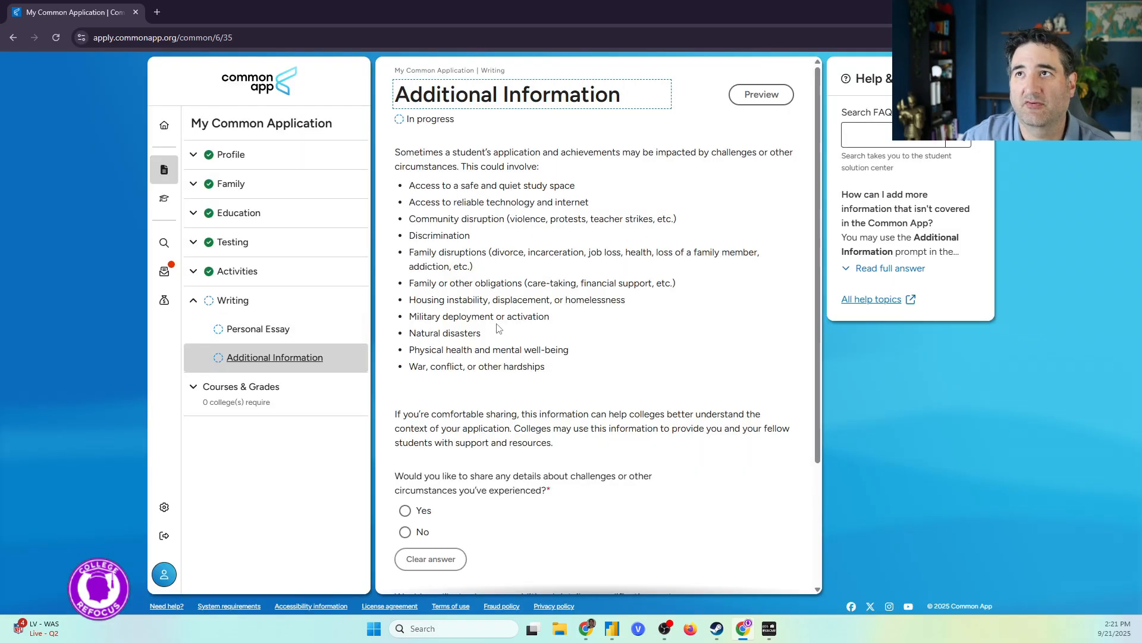
scroll(493, 253, down, 1)
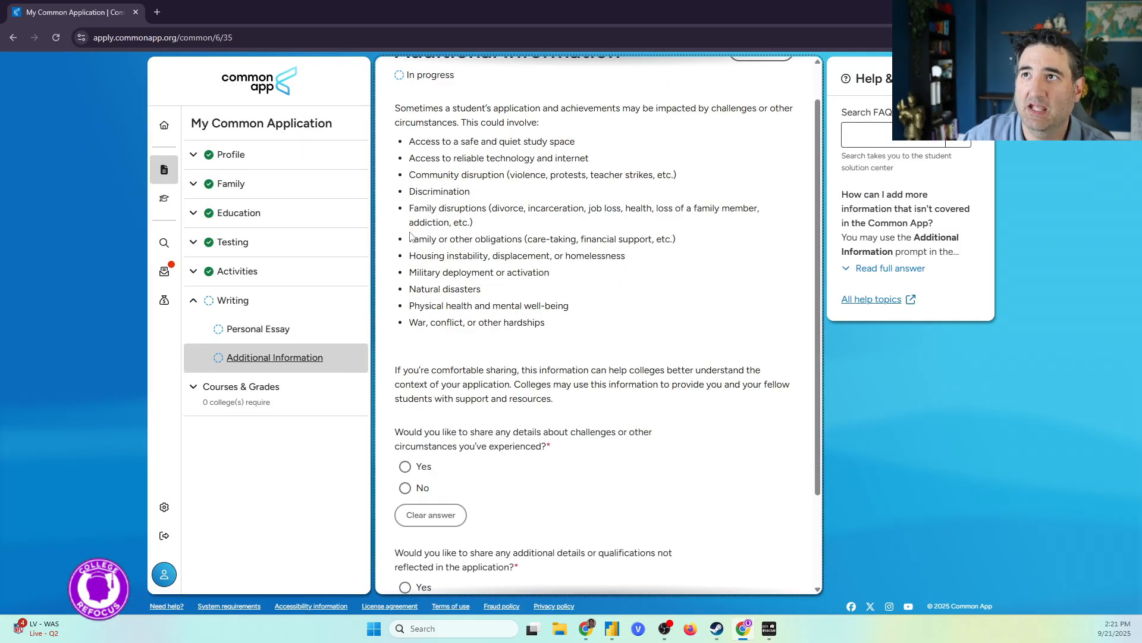
drag(408, 238, 716, 332)
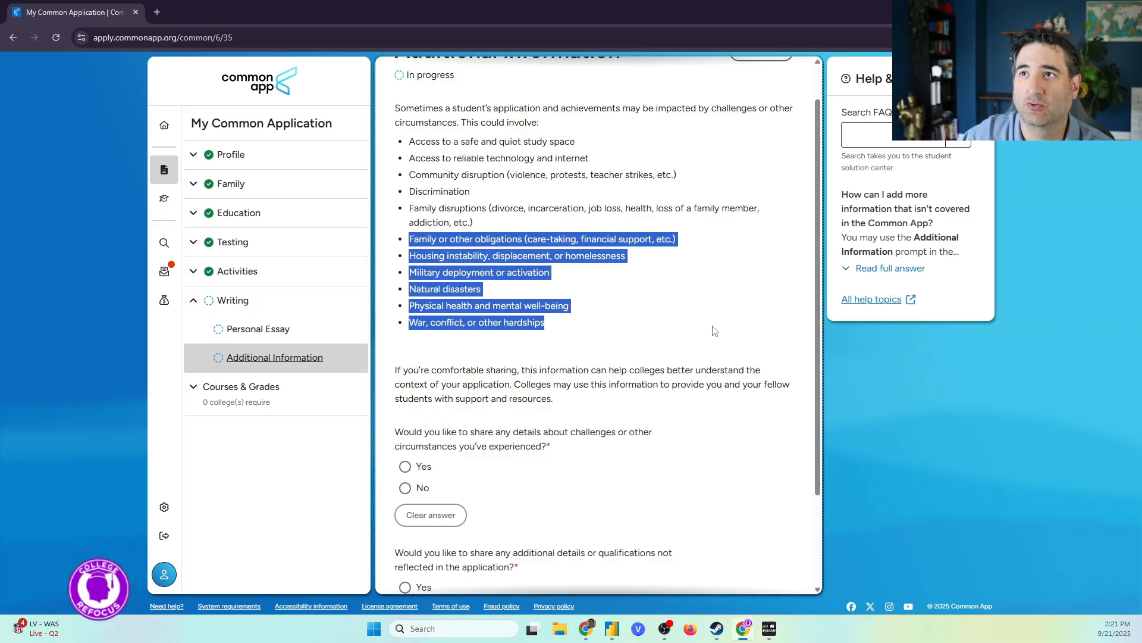
click(613, 316)
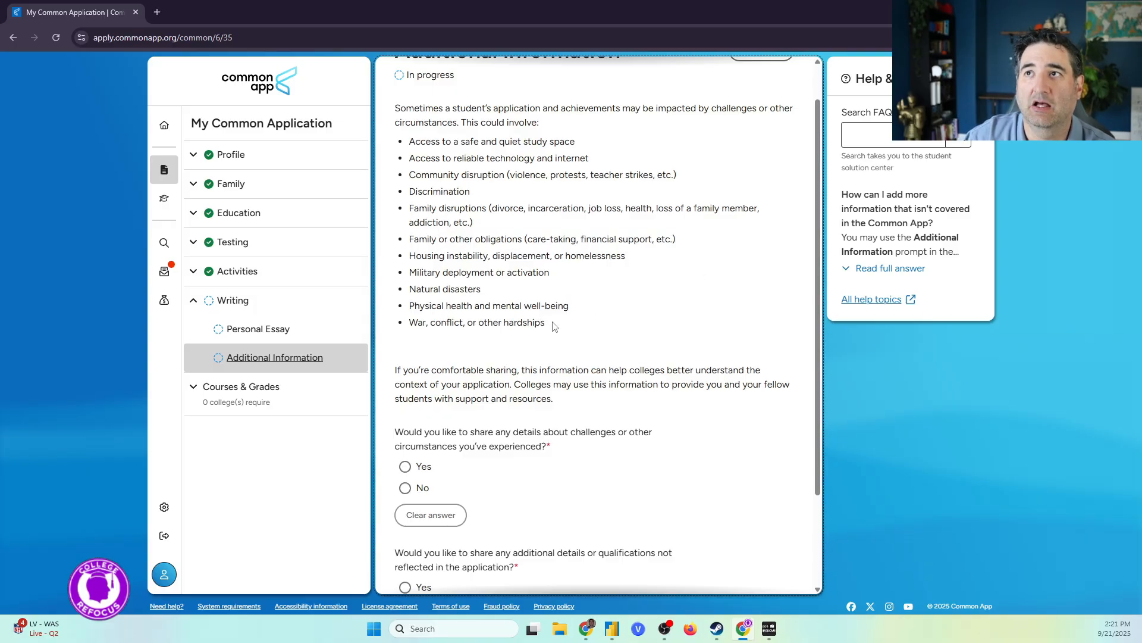
drag(492, 292, 395, 291)
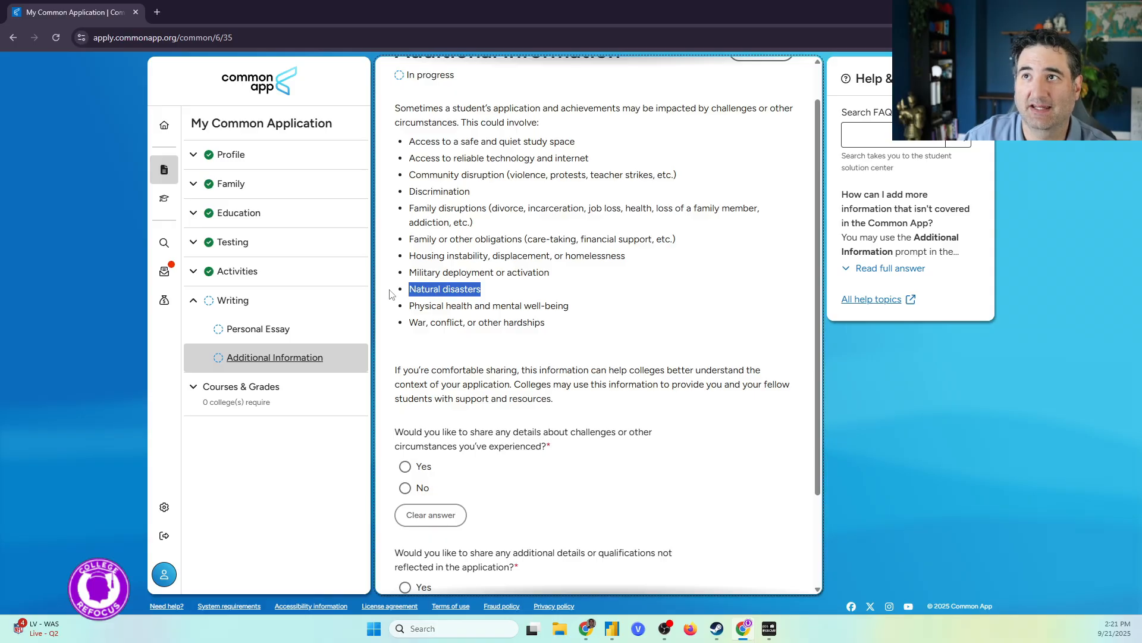
click(499, 293)
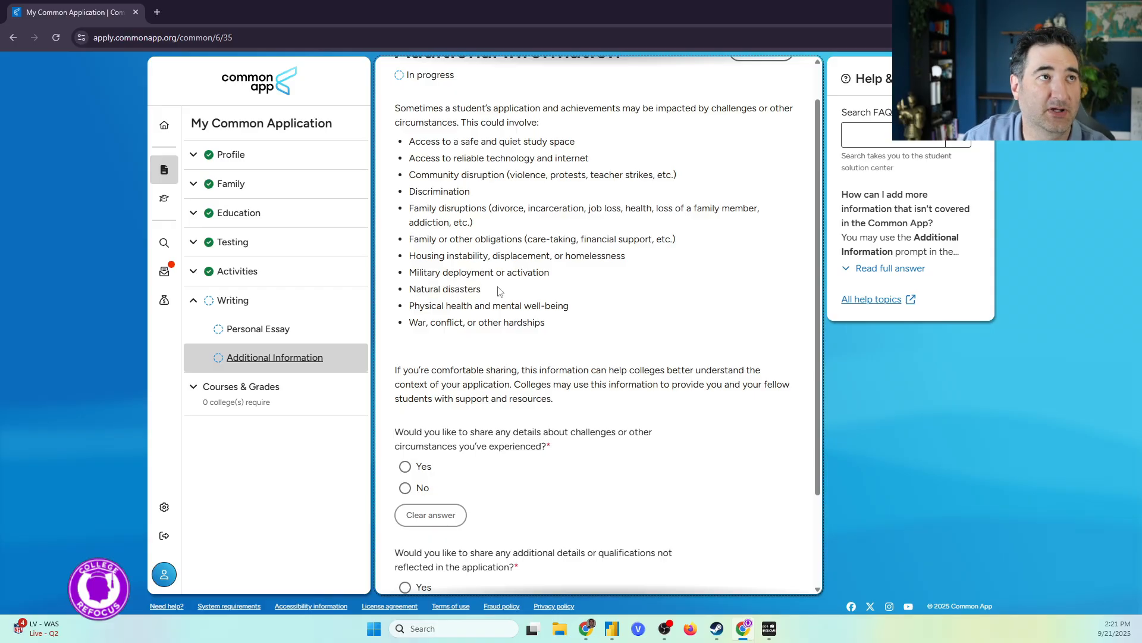
drag(489, 199, 400, 198)
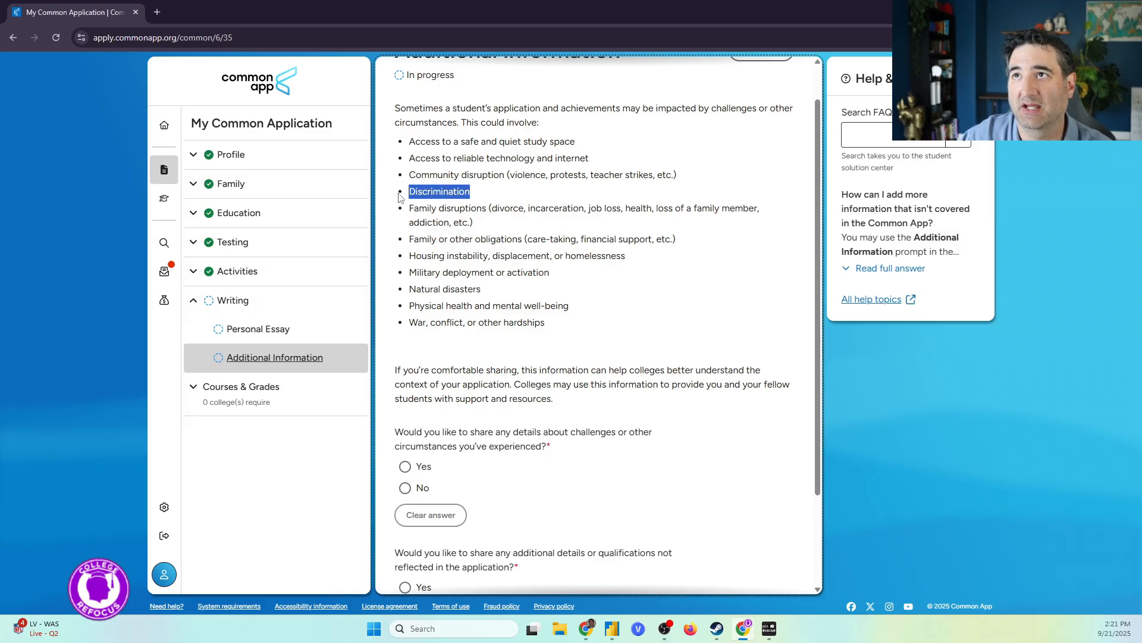
click(500, 195)
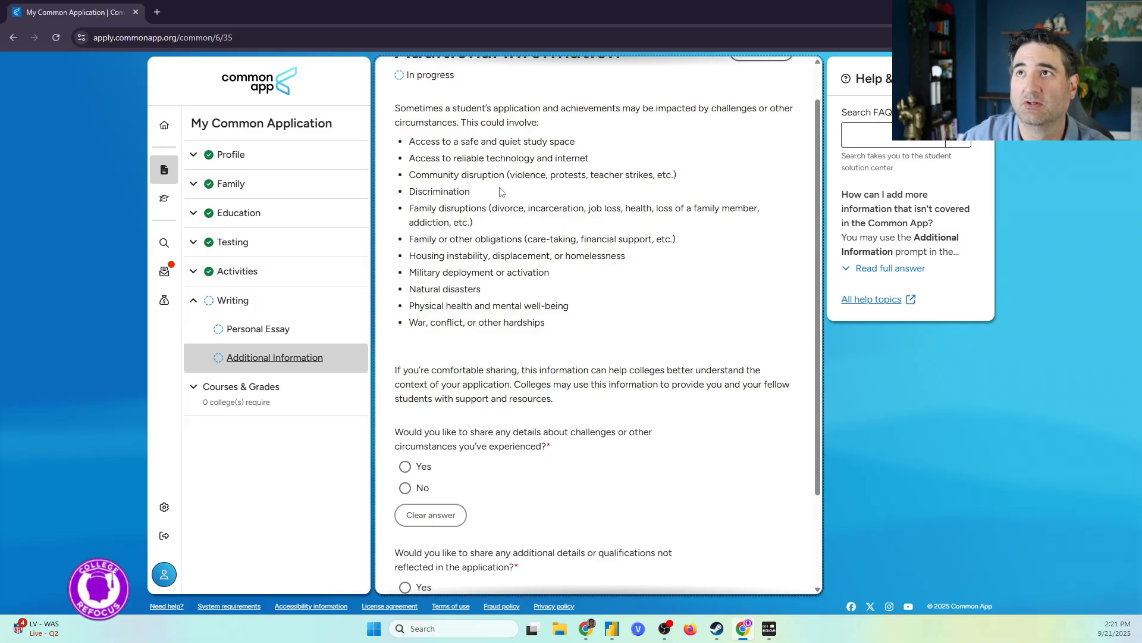
drag(504, 175, 391, 169)
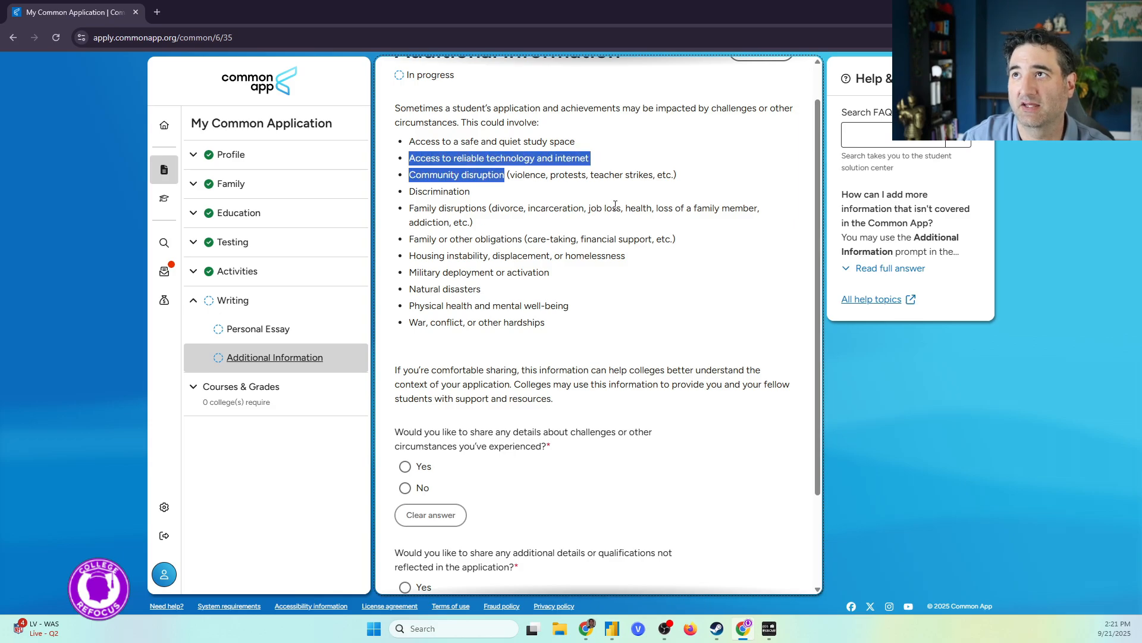
click(553, 166)
Step: Examine the two questions about sharing challenges and additional qualifications, comparing them with the list of circumstances above
scroll(587, 324, down, 2)
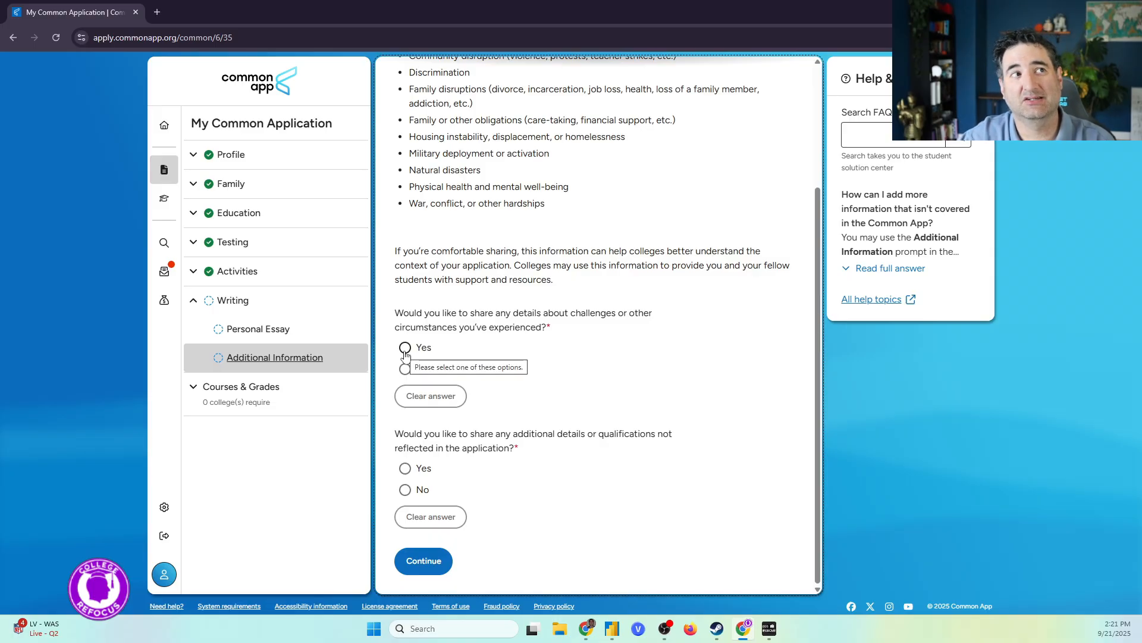
scroll(621, 373, up, 3)
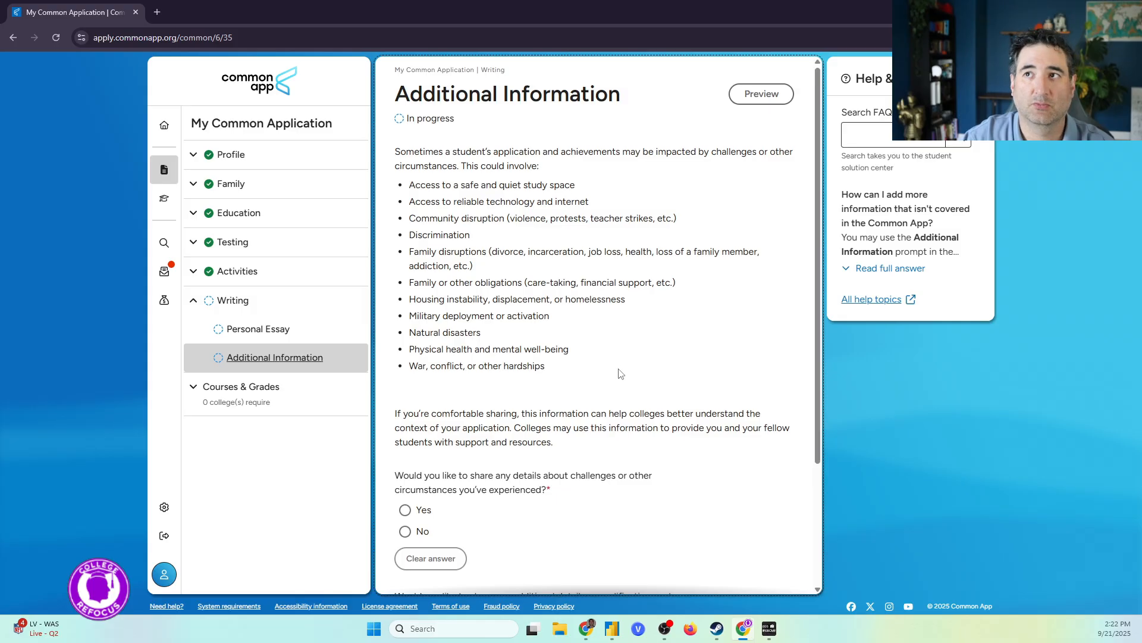
scroll(620, 374, down, 2)
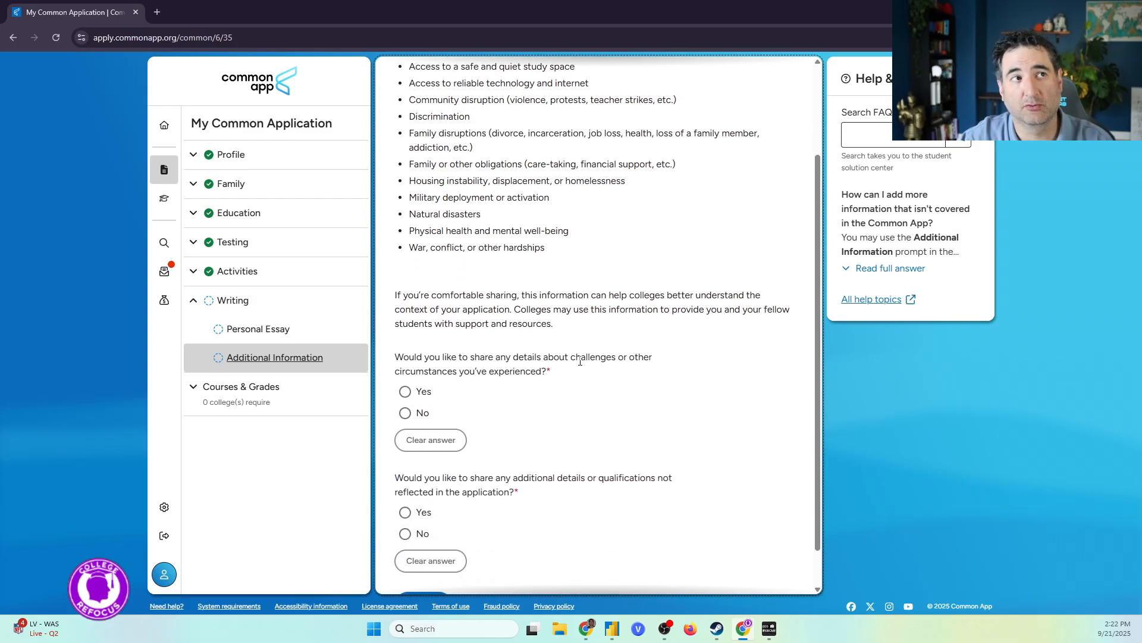
scroll(580, 361, down, 1)
scroll(444, 396, up, 3)
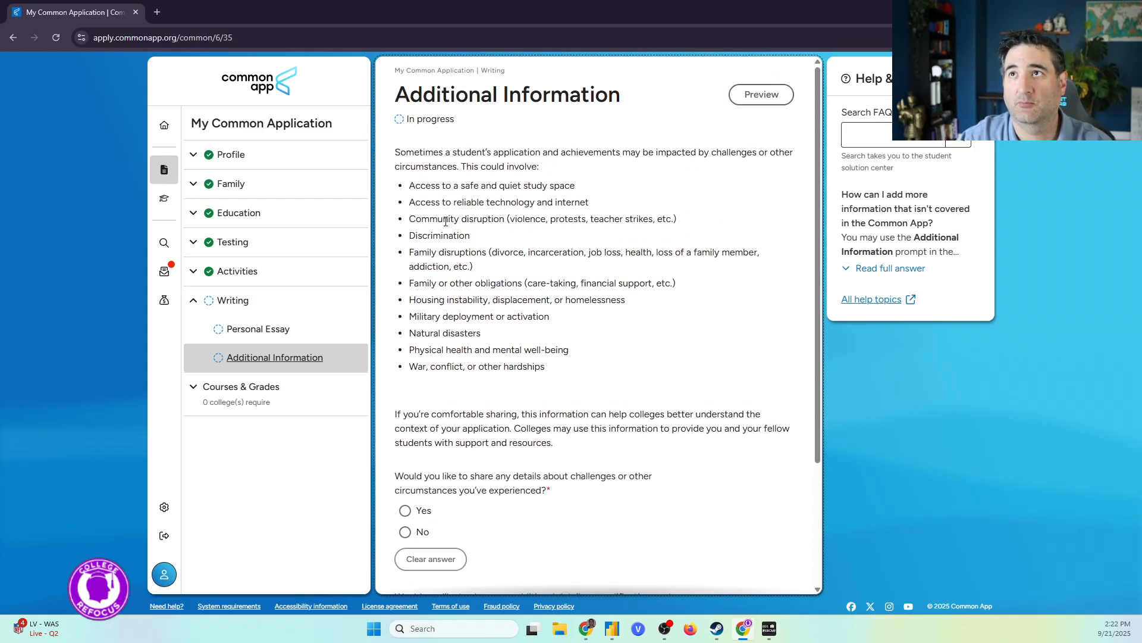
scroll(443, 396, down, 3)
scroll(452, 393, up, 2)
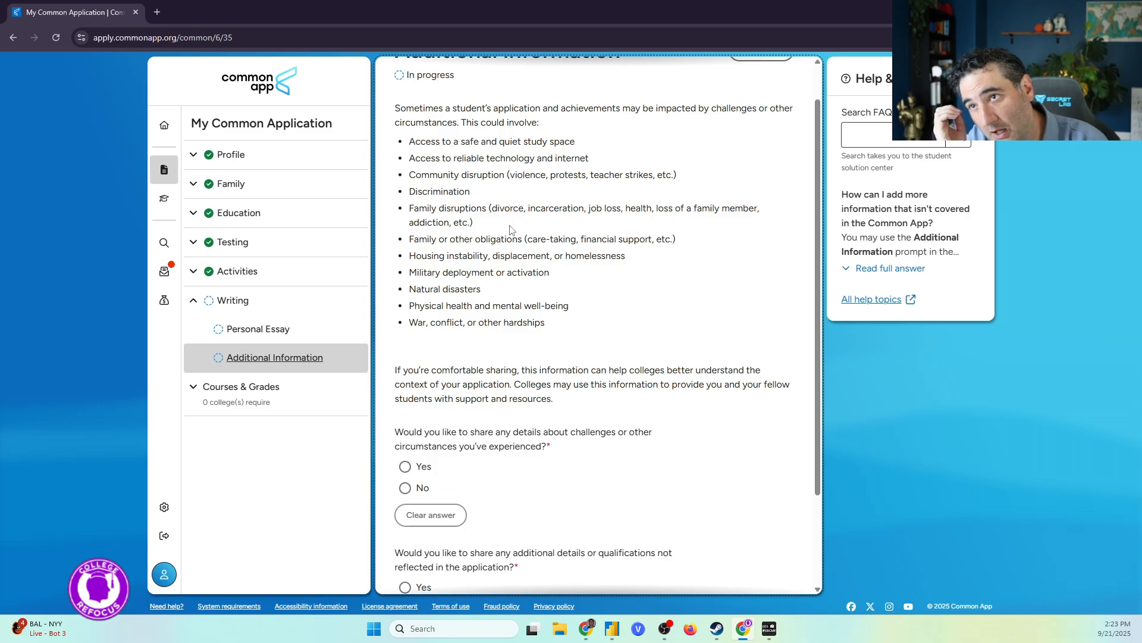
Step: Answer No to sharing details about challenges or other circumstances experienced
scroll(484, 302, down, 1)
scroll(483, 302, down, 1)
click(406, 369)
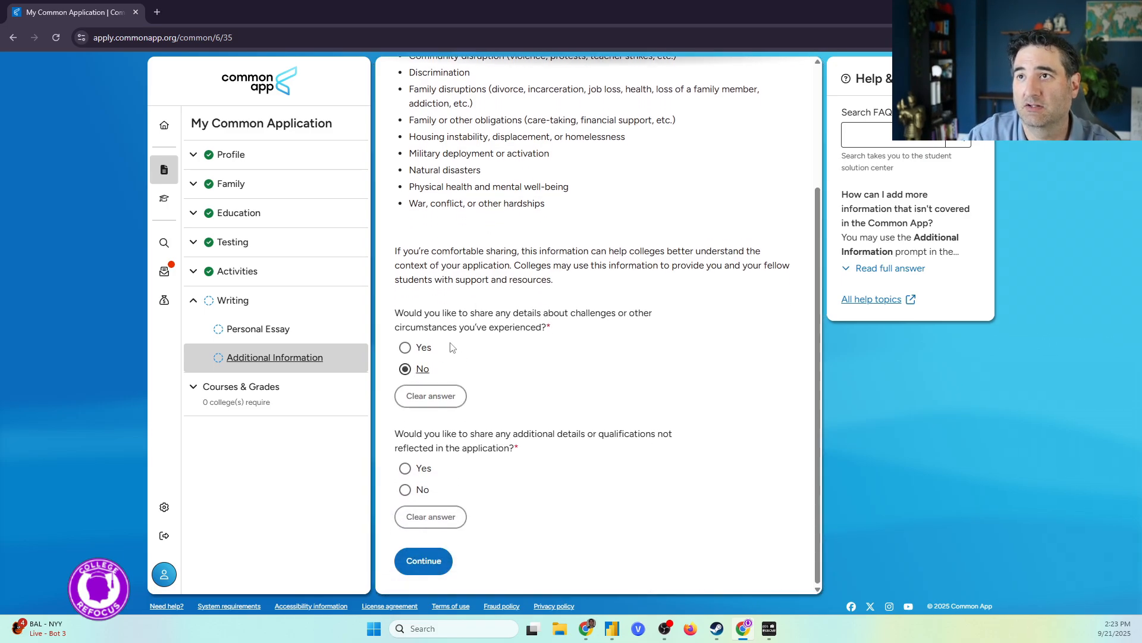
Step: Answer Yes to sharing additional details or qualifications not reflected in the application, and place the cursor in the response box
drag(392, 443, 529, 452)
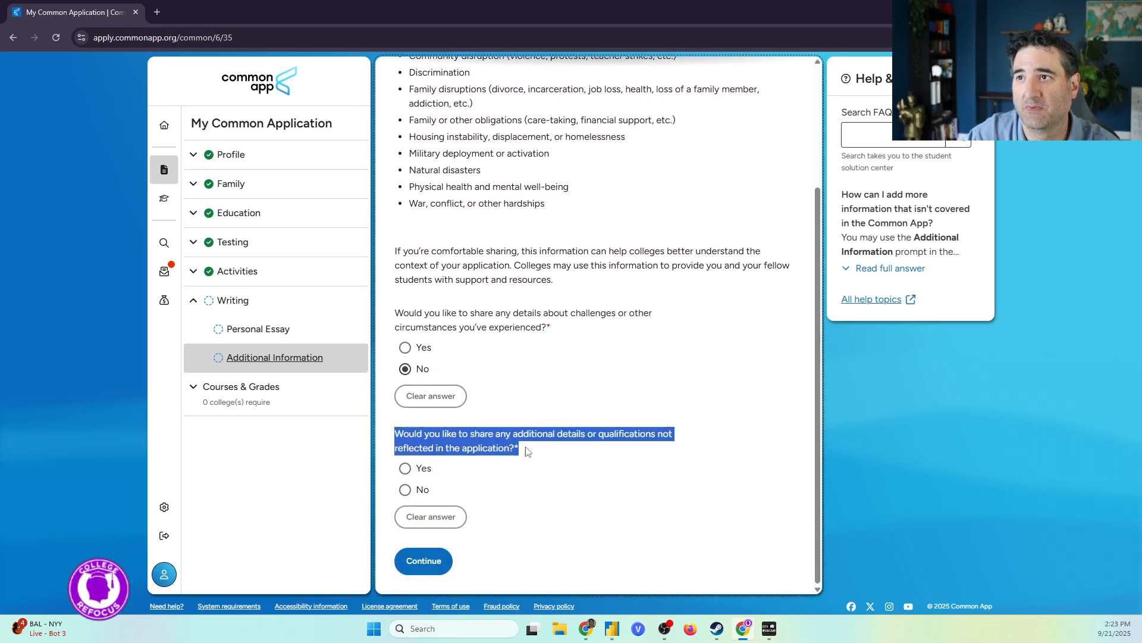
click(544, 430)
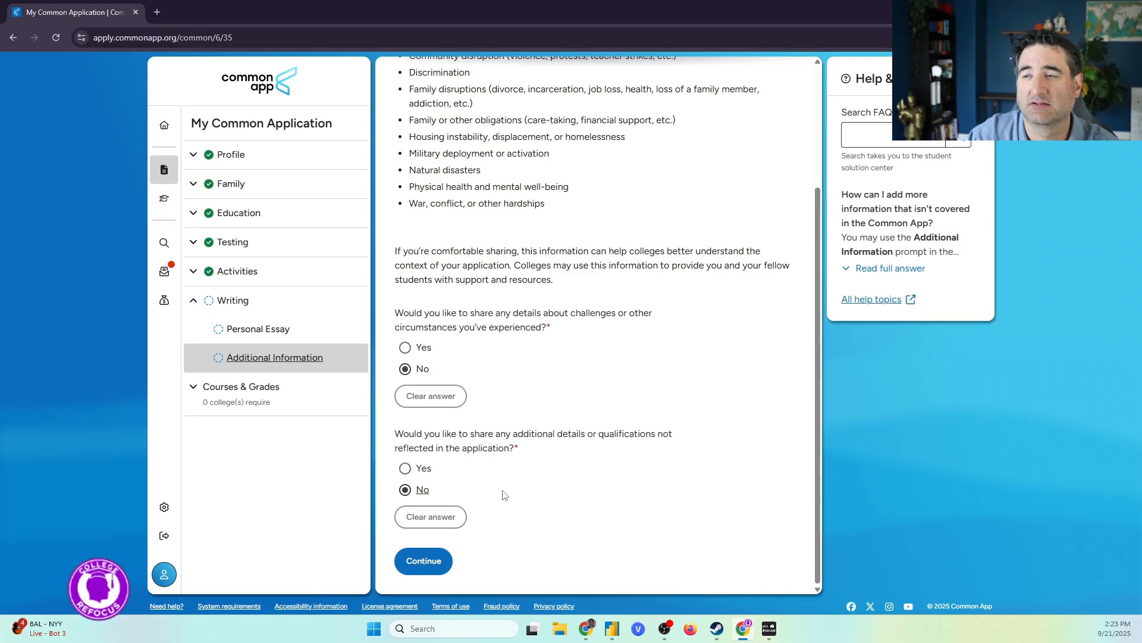
click(405, 468)
scroll(538, 420, down, 3)
click(514, 424)
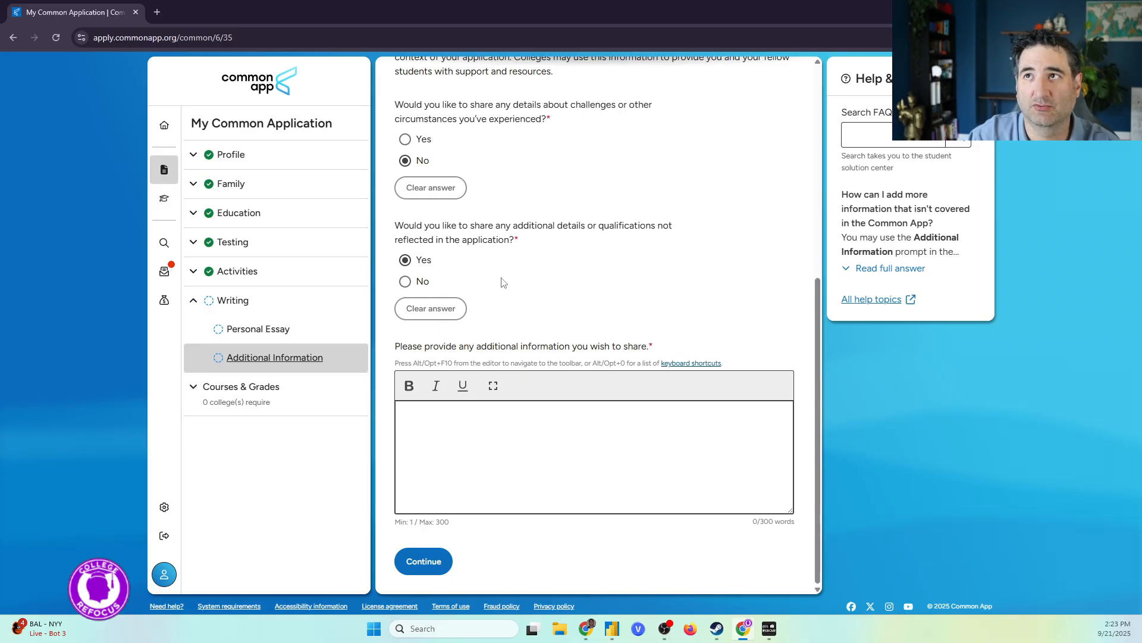
Step: Reread the additional details or qualifications question and begin the additional information response with "website. Resume."
drag(408, 226, 511, 242)
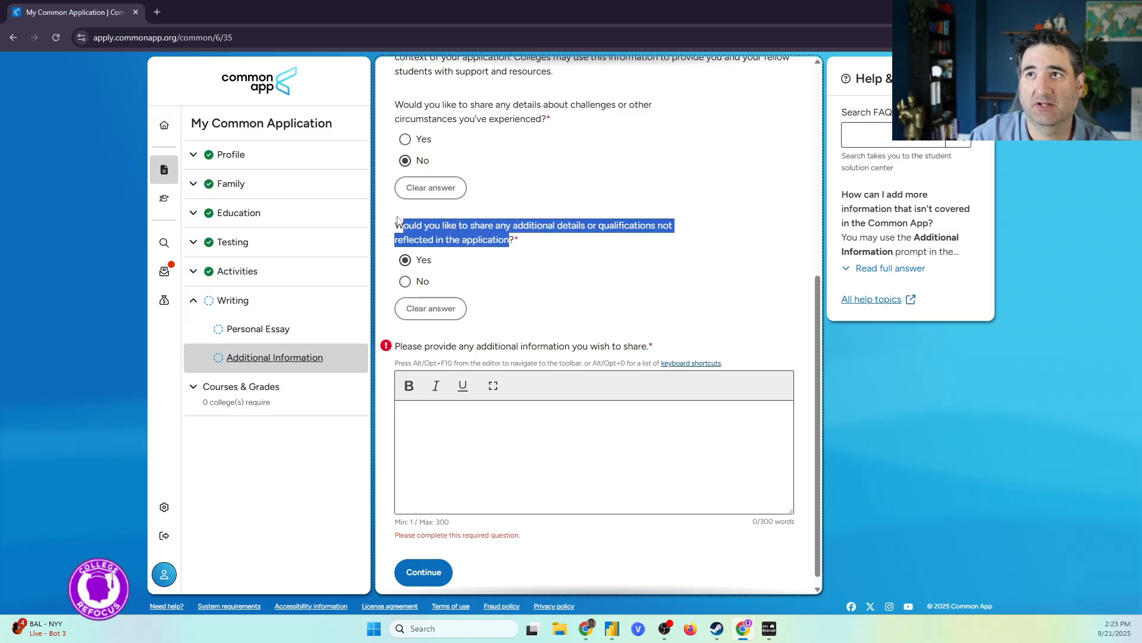
double_click(512, 240)
drag(514, 240, 395, 233)
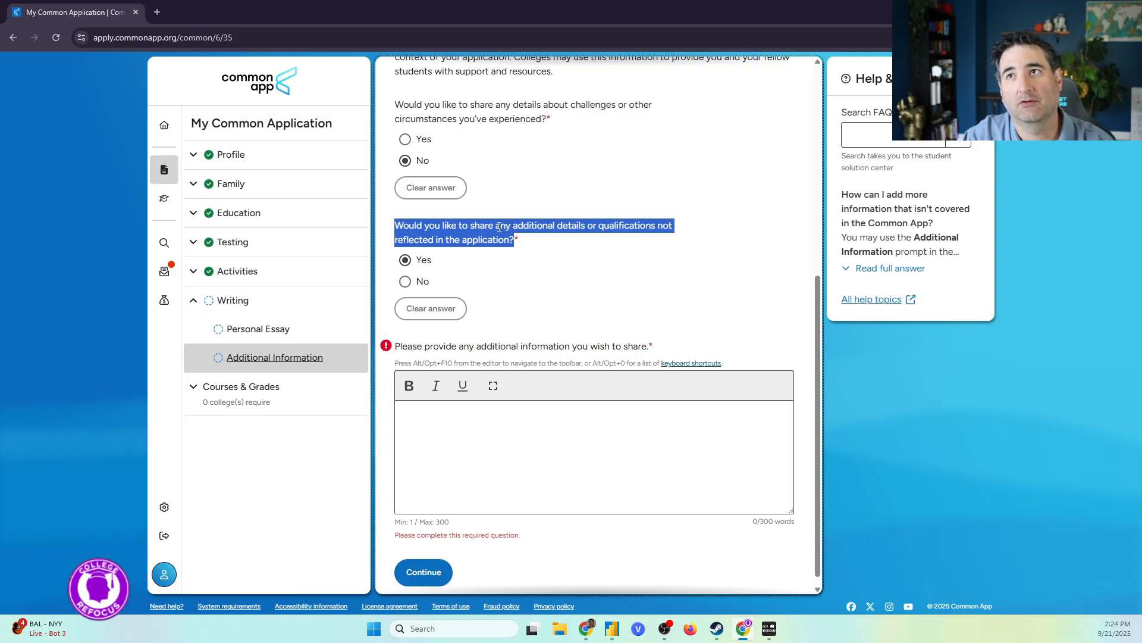
click(476, 424)
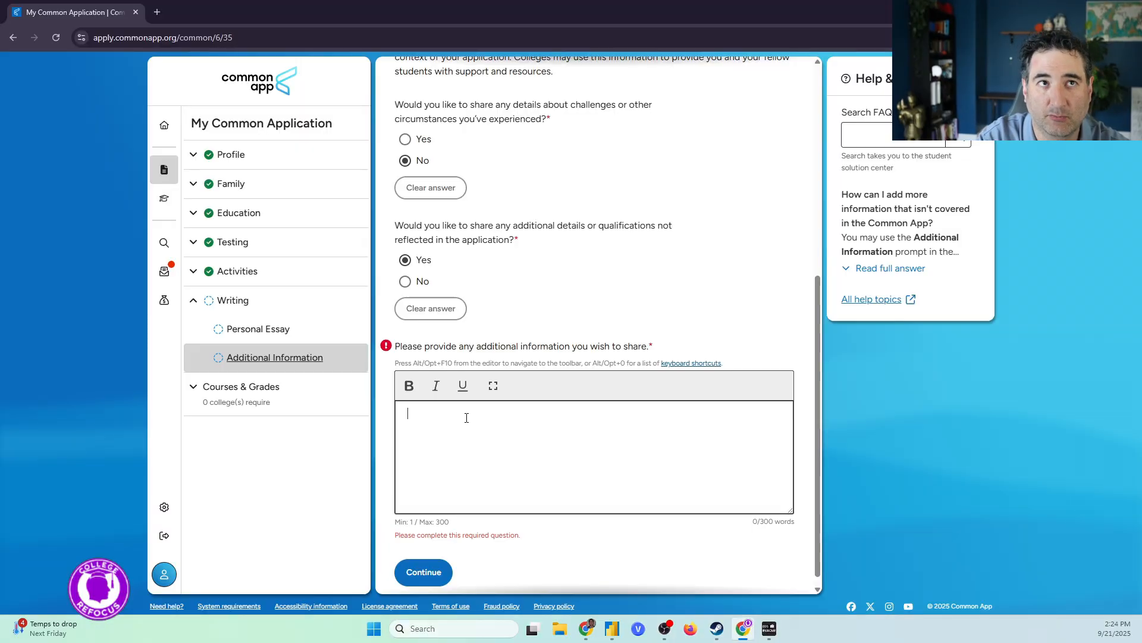
text(w)
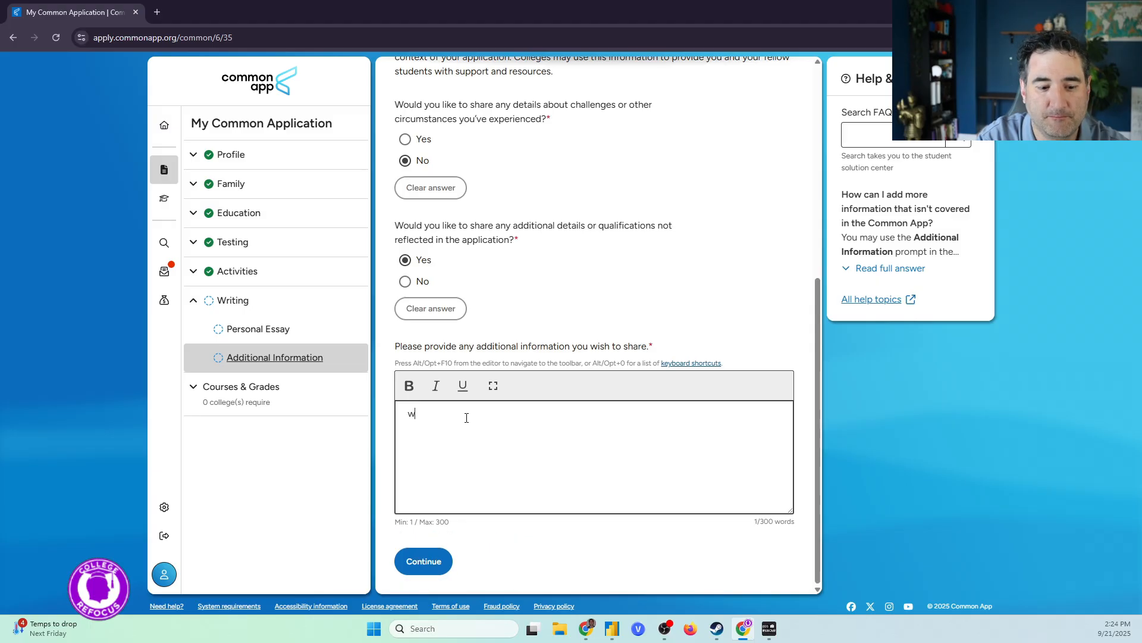
text(eb)
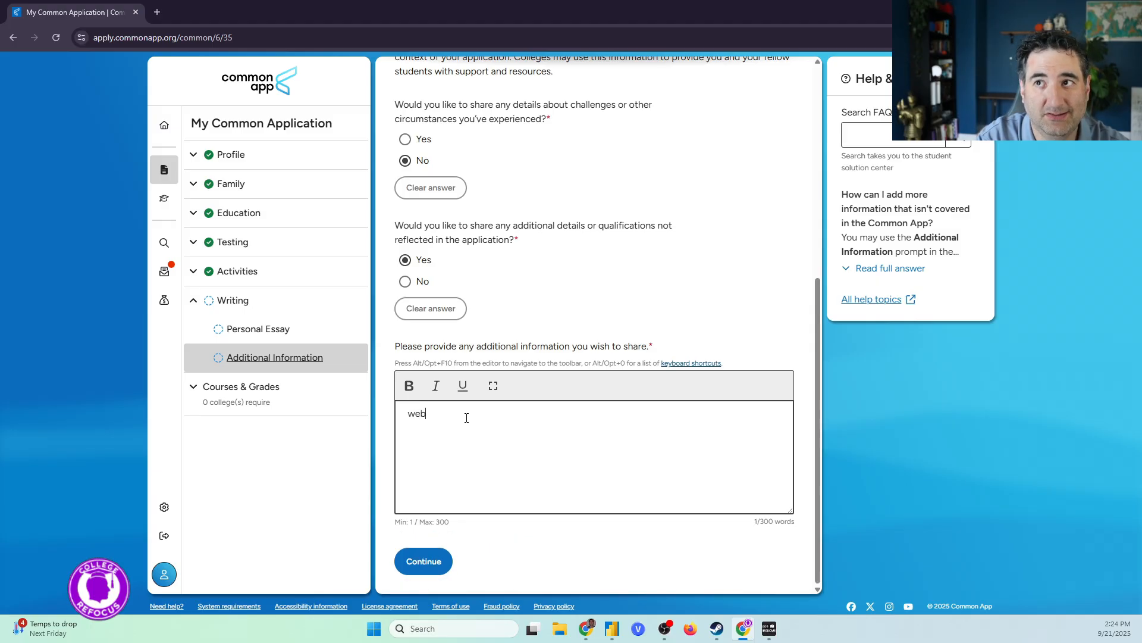
text(site.  )
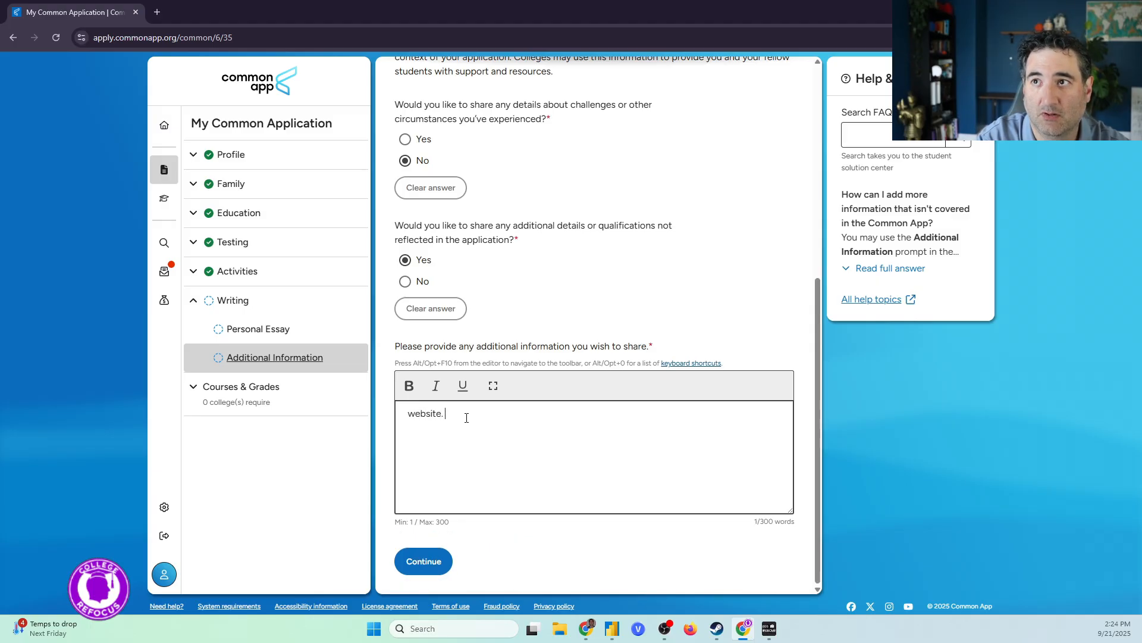
text(Resume.)
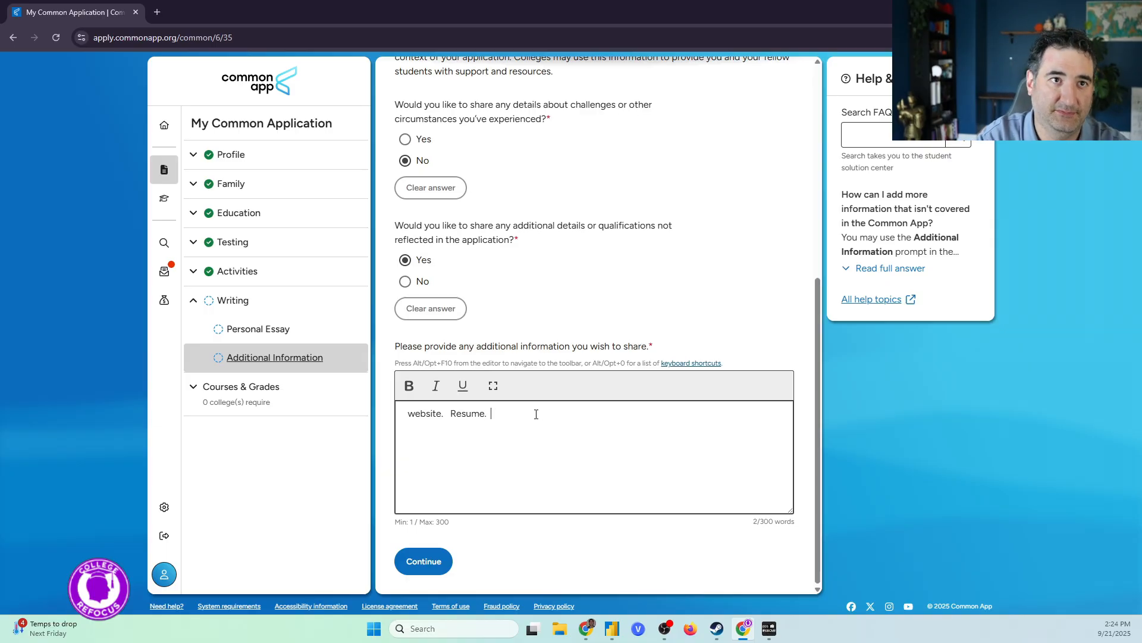
Step: Add "Photo Collage, Art portofilio" after "Resume." in the additional information response
text(P)
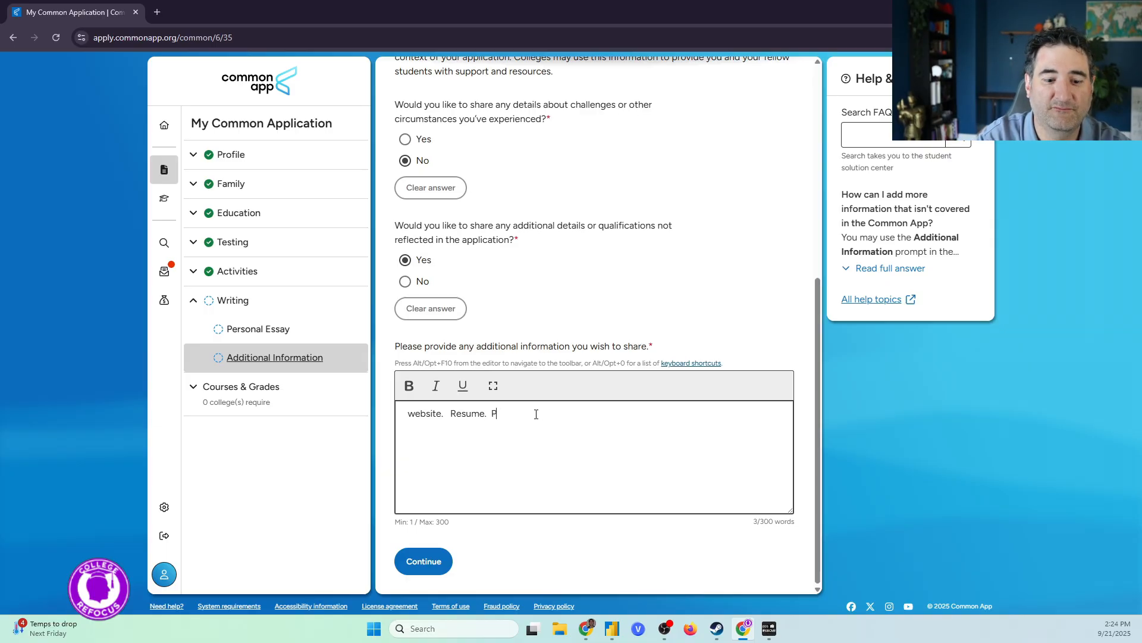
text(hoto Coll)
text(age.)
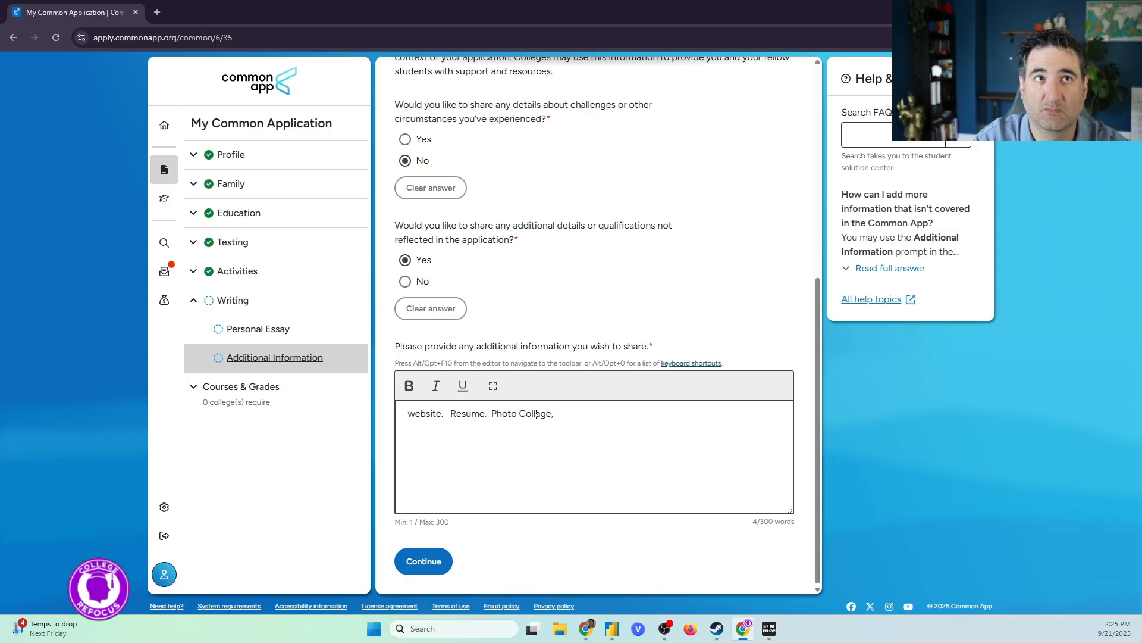
key(BackSpace)
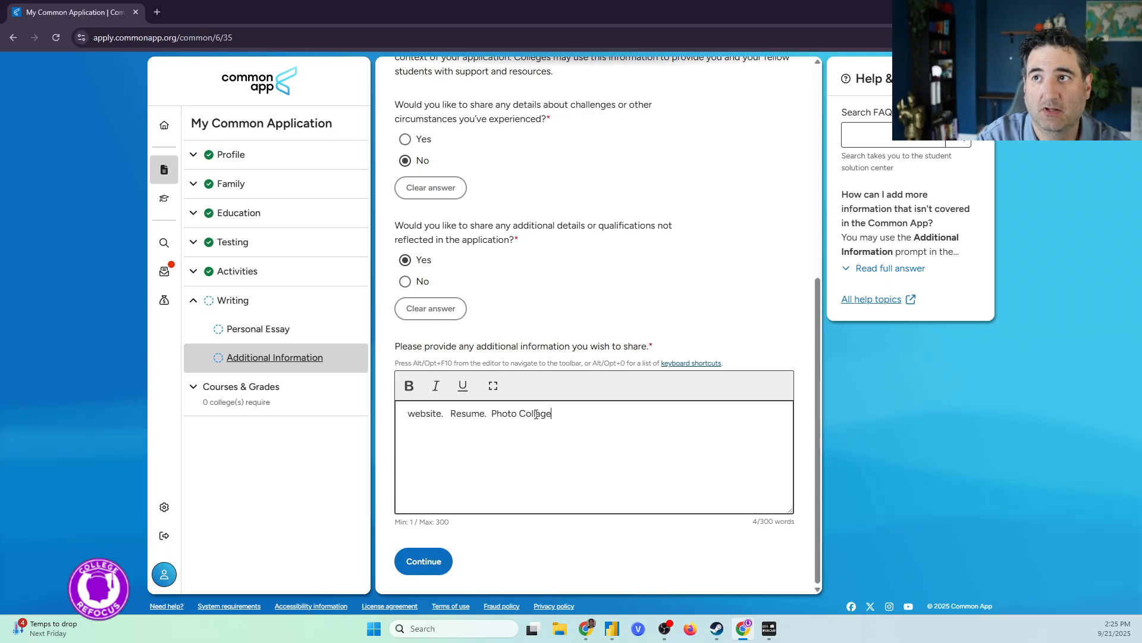
text(, Art)
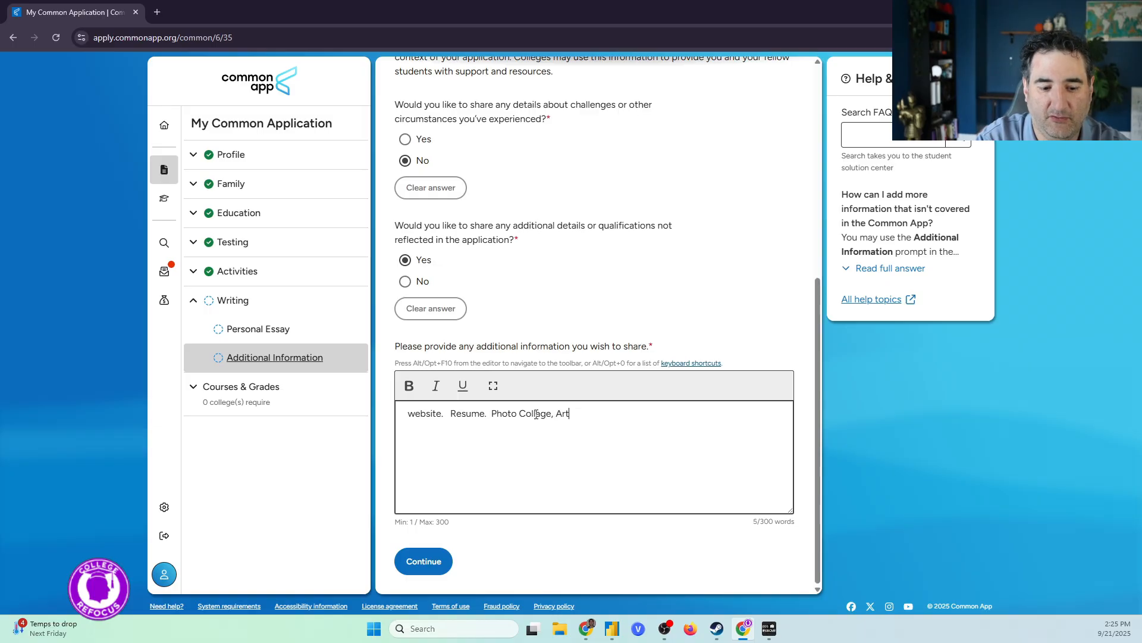
text( port)
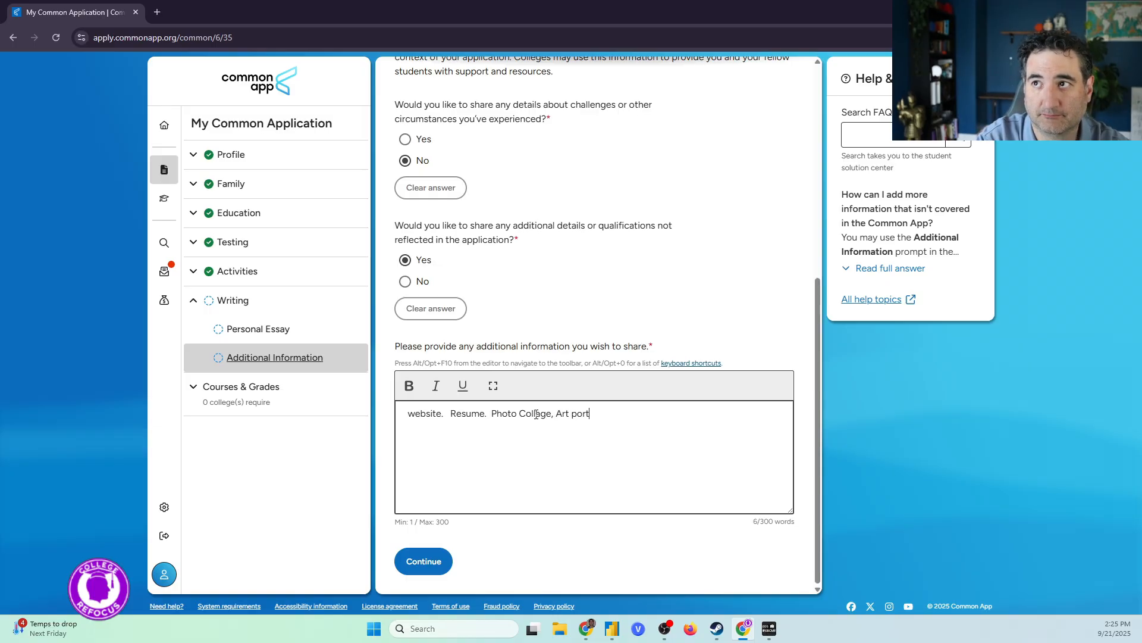
text(ofi)
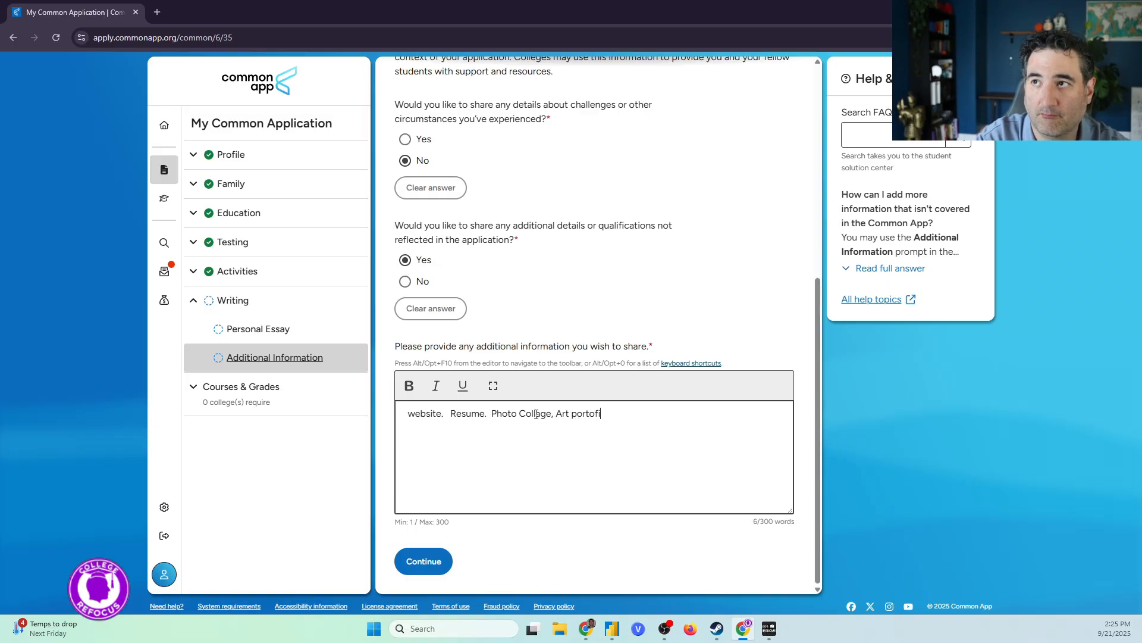
text(lio)
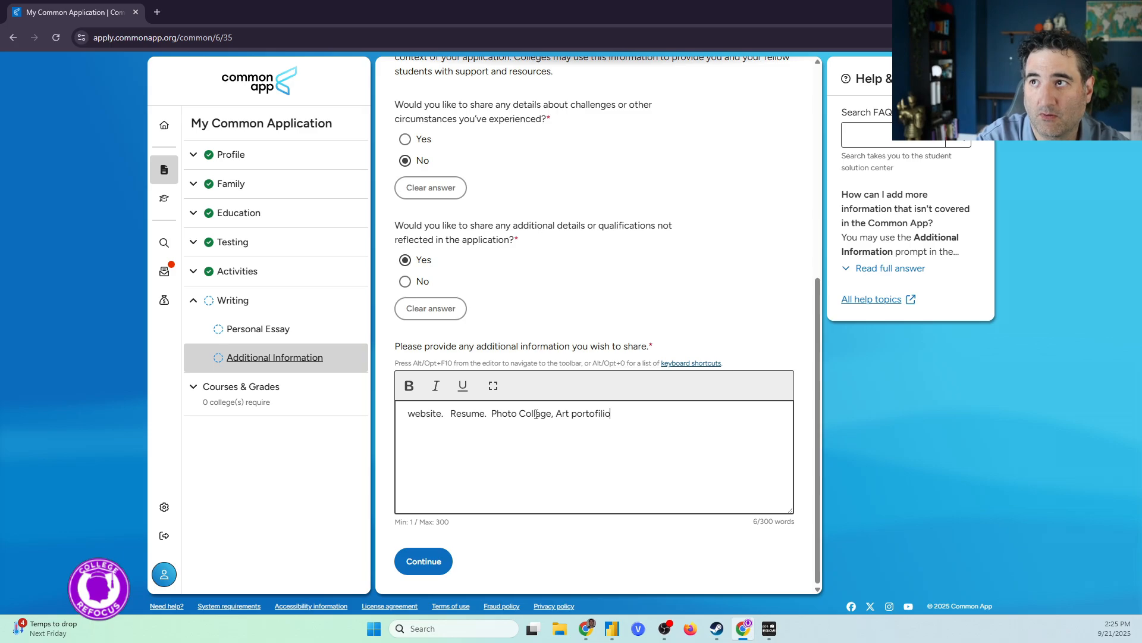
Step: End the response with "Business Website." and correct the misspelled word after "Art" to "portfolio"
text(.  B)
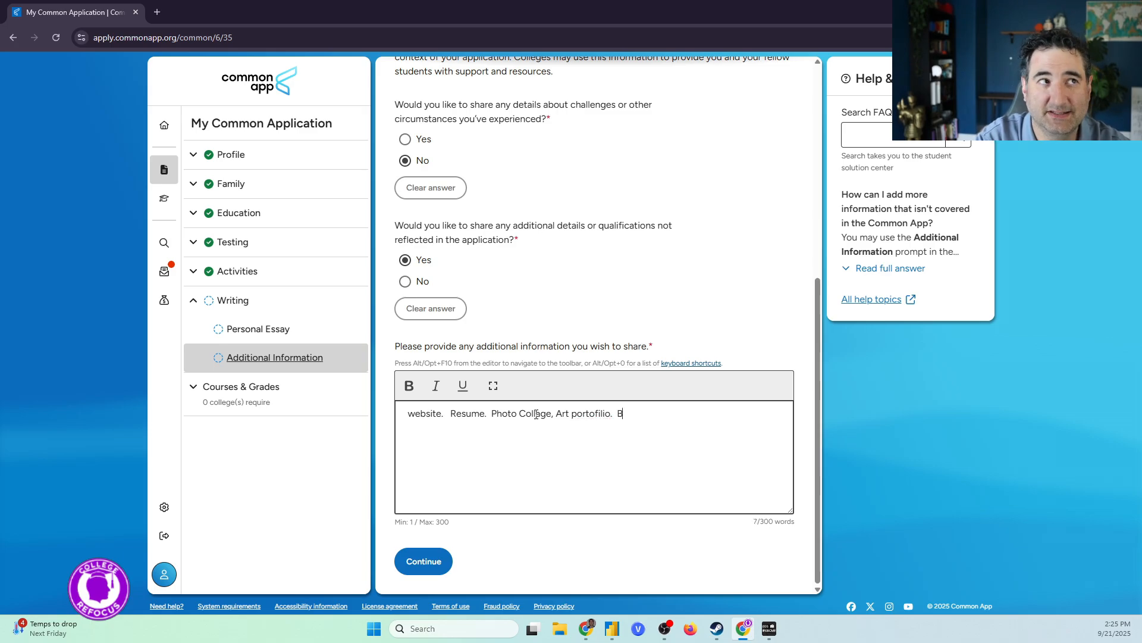
text(usiness)
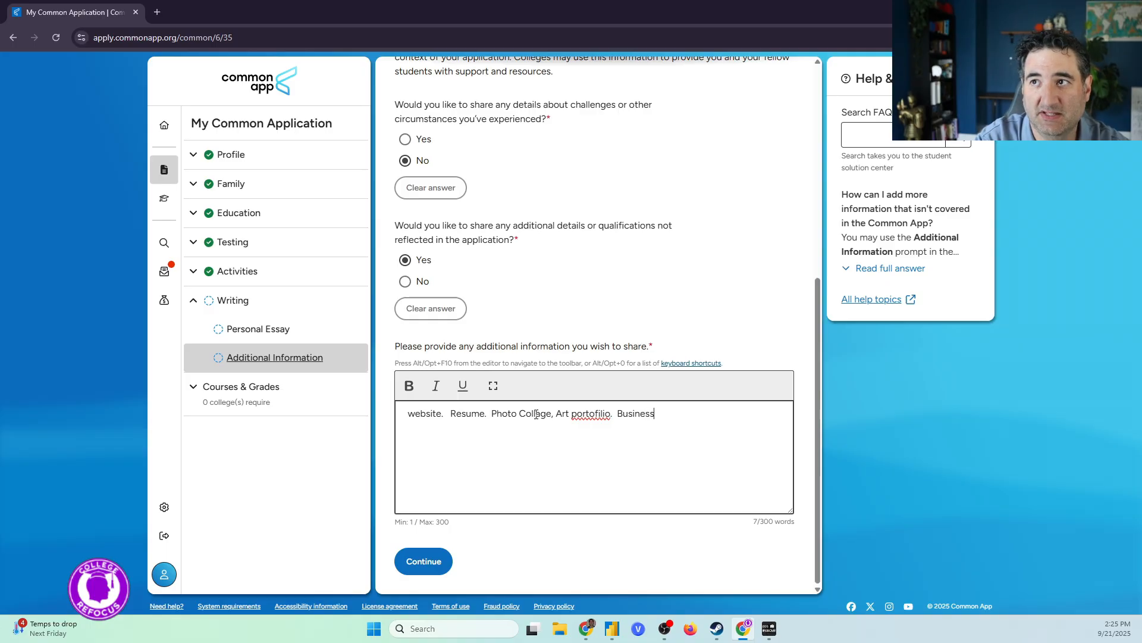
text( Website.)
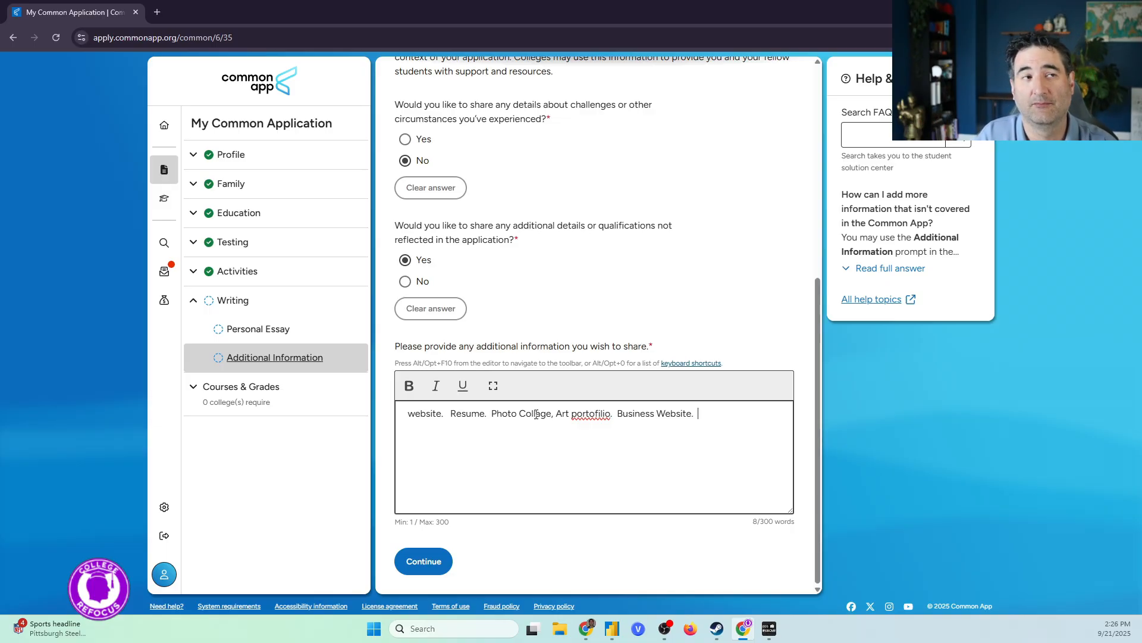
right_click(586, 421)
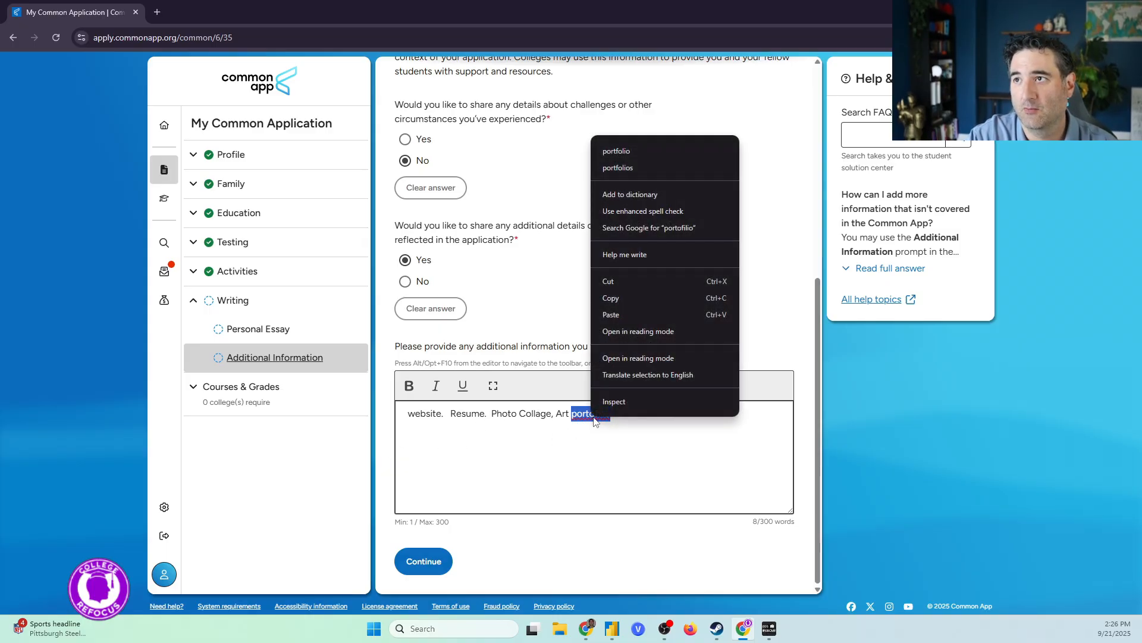
click(640, 148)
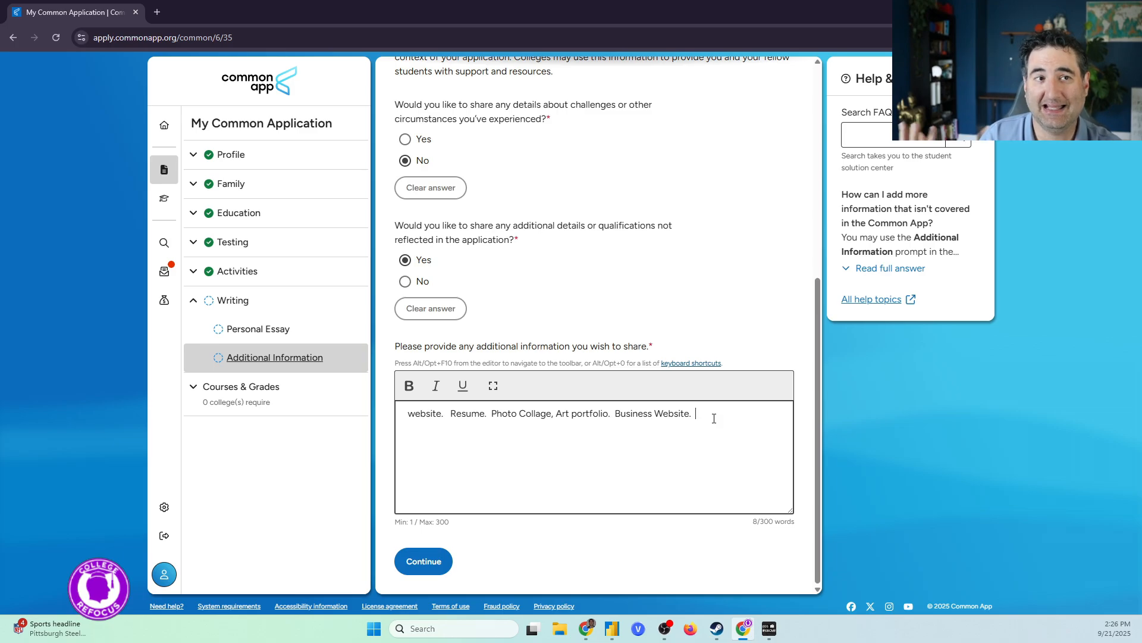
Step: Review the items listed in the additional information response and continue past the Additional Information page
click(478, 456)
click(448, 413)
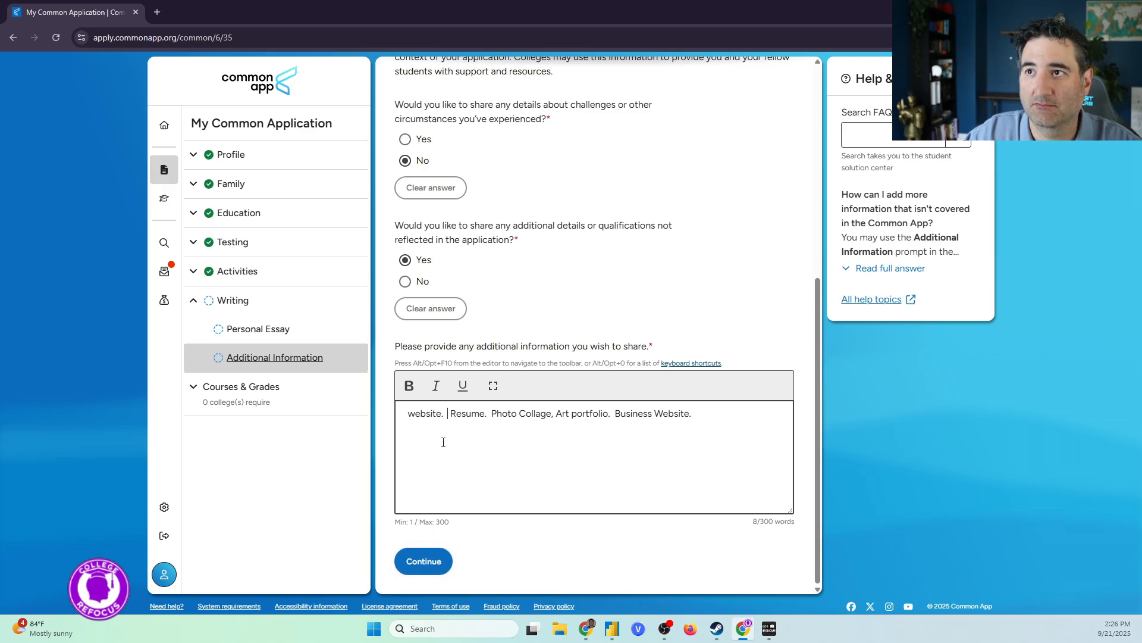
drag(500, 415, 716, 416)
click(696, 416)
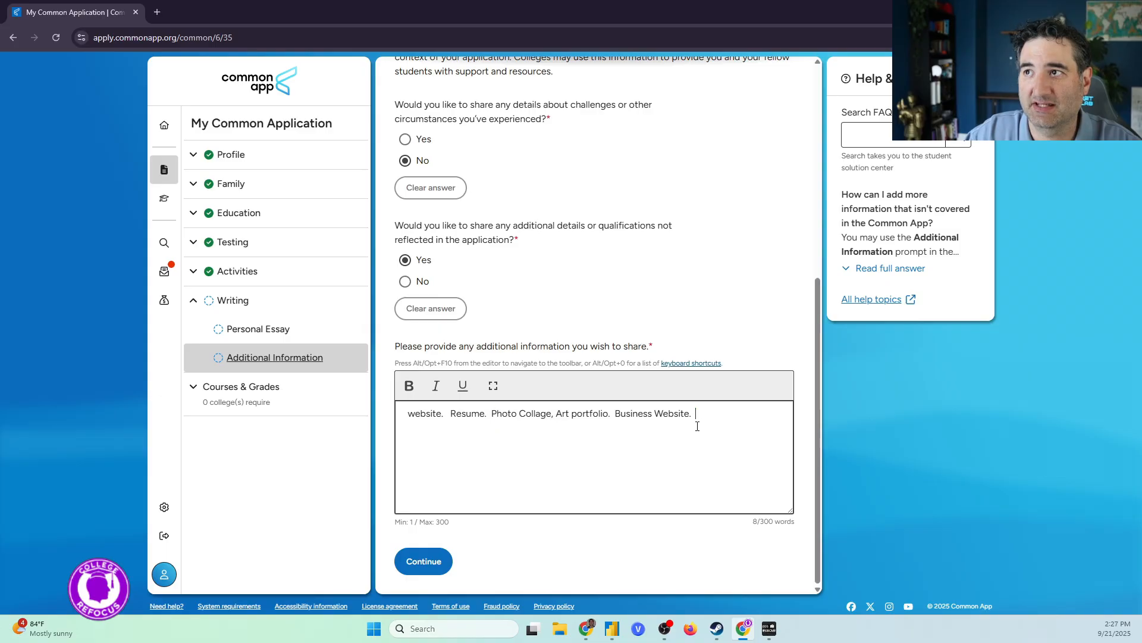
click(430, 563)
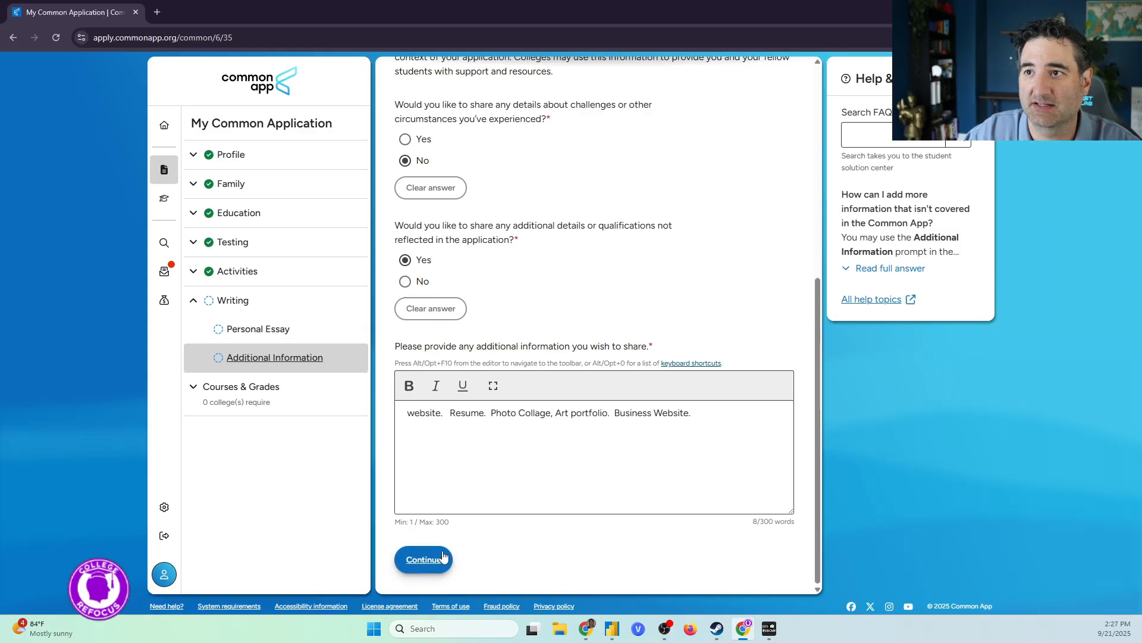